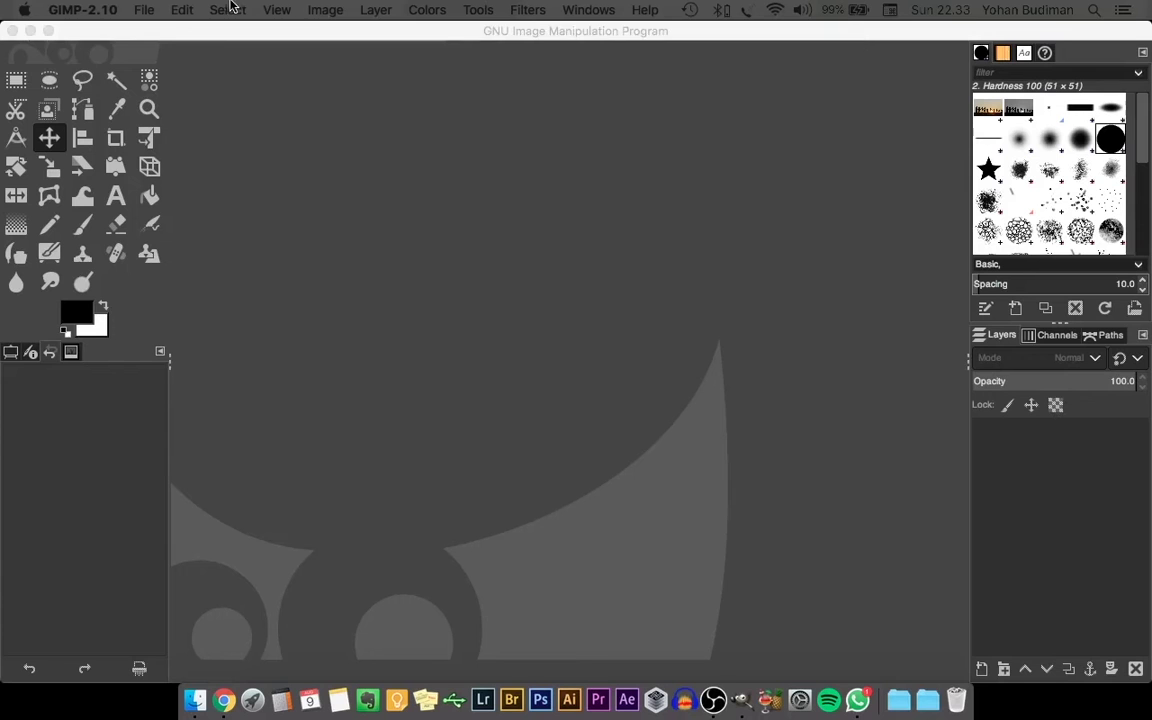
# Step: Create a new portrait image from the A4 (300 ppi) template
pyautogui.click(155, 12)
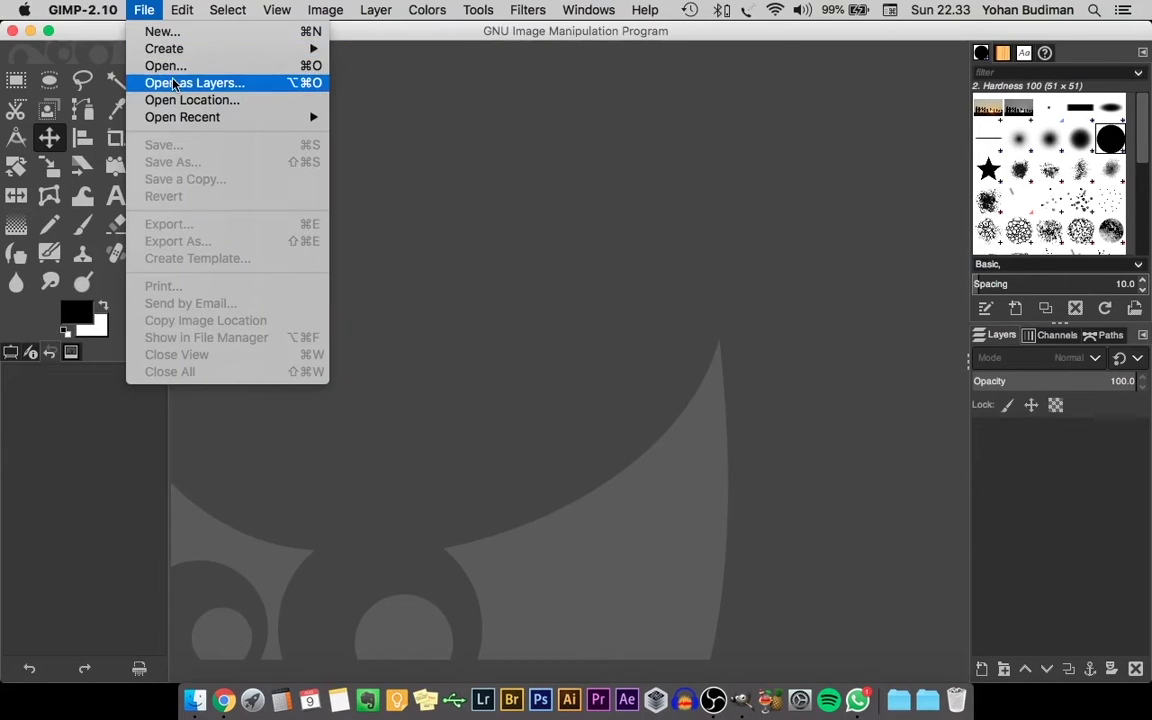
pyautogui.moveTo(182, 46)
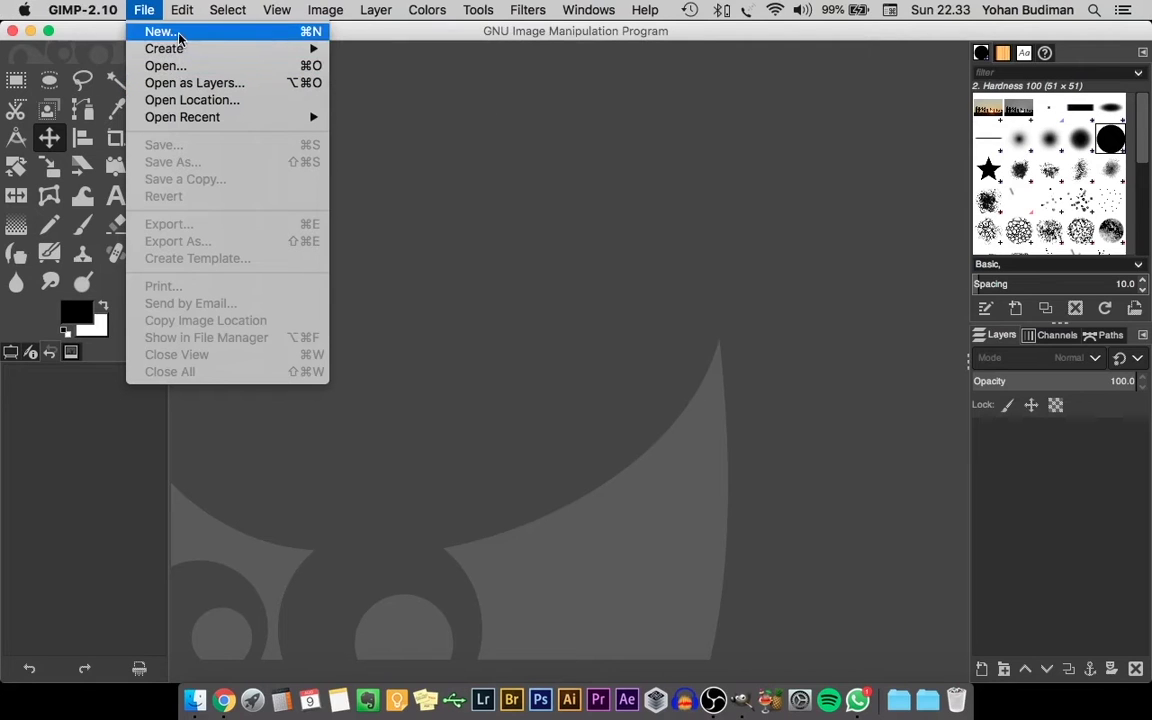
pyautogui.click(160, 32)
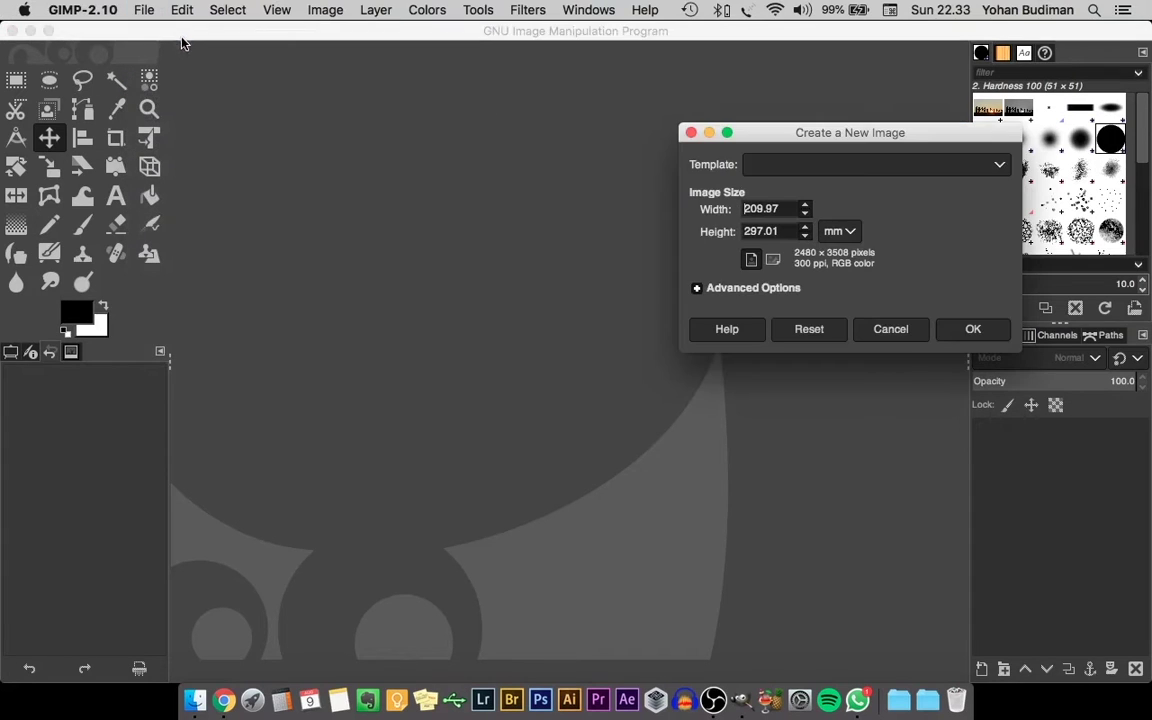
pyautogui.click(785, 165)
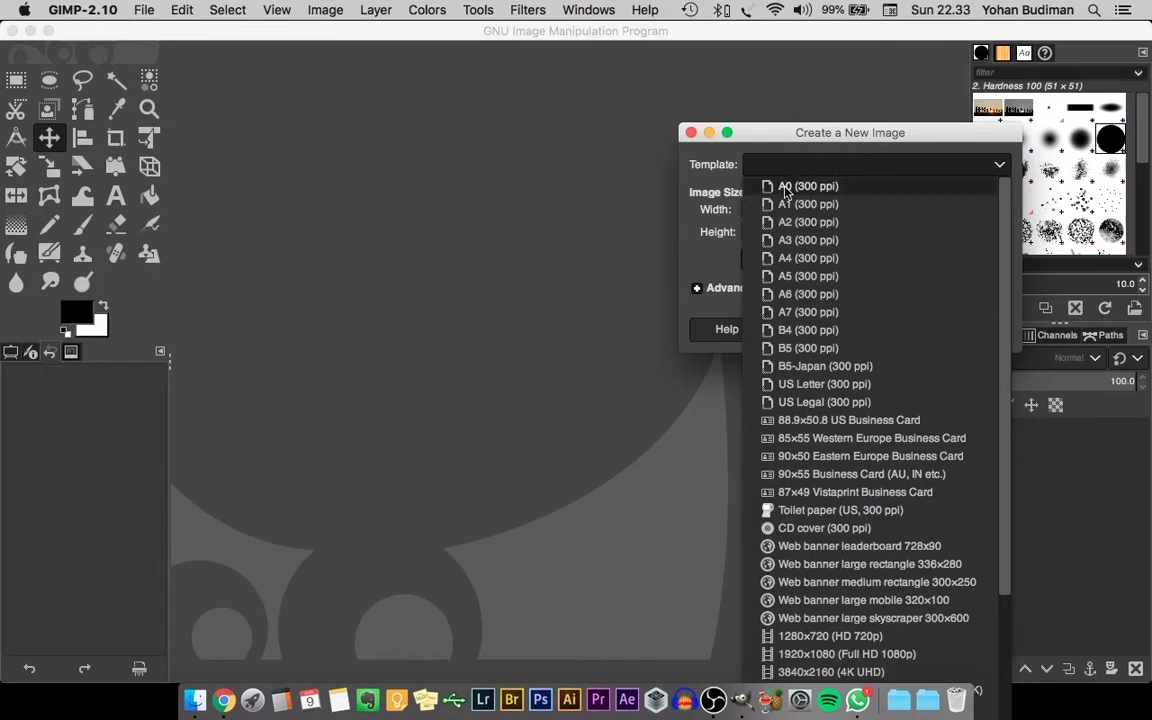
pyautogui.click(800, 258)
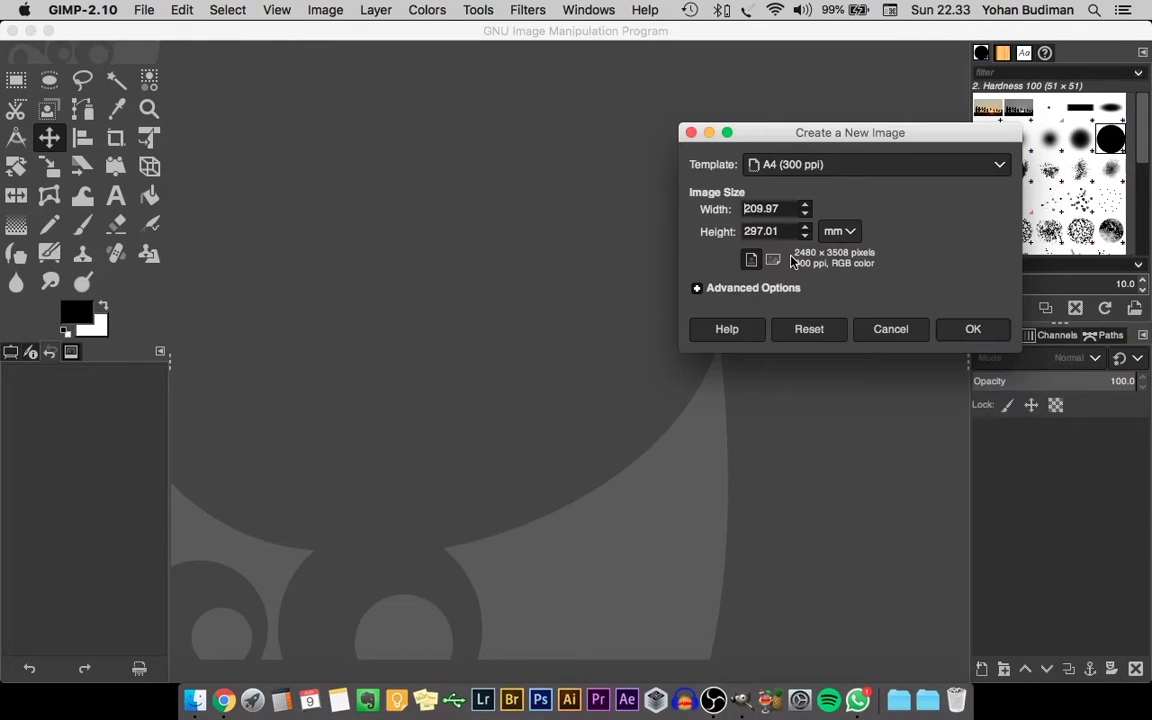
pyautogui.click(972, 330)
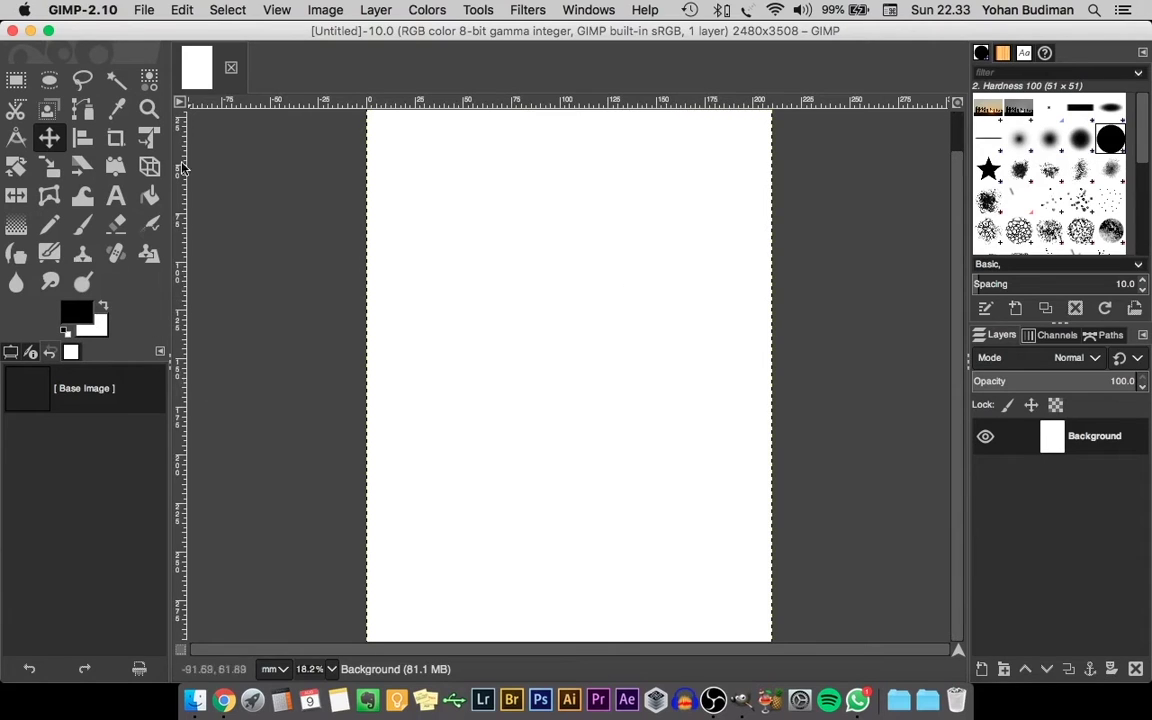
# Step: Add family-2.jpg from the P5 Material folder to the blank A4 image as a new layer
pyautogui.click(148, 108)
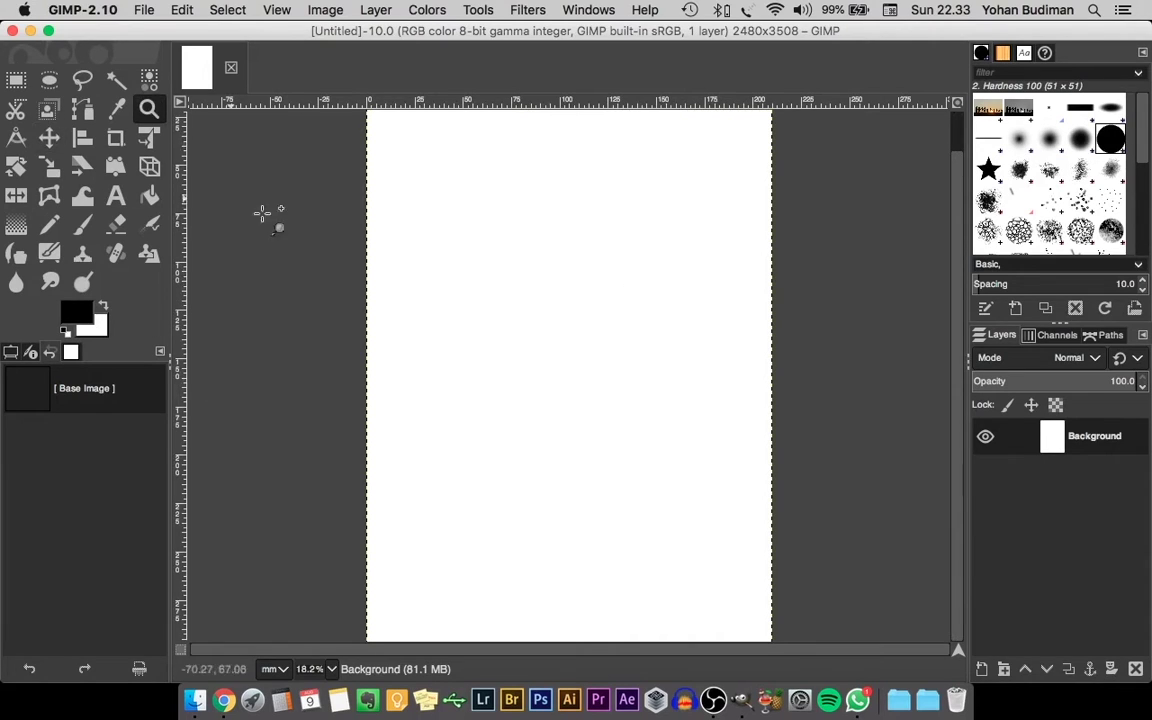
pyautogui.rightClick(537, 305)
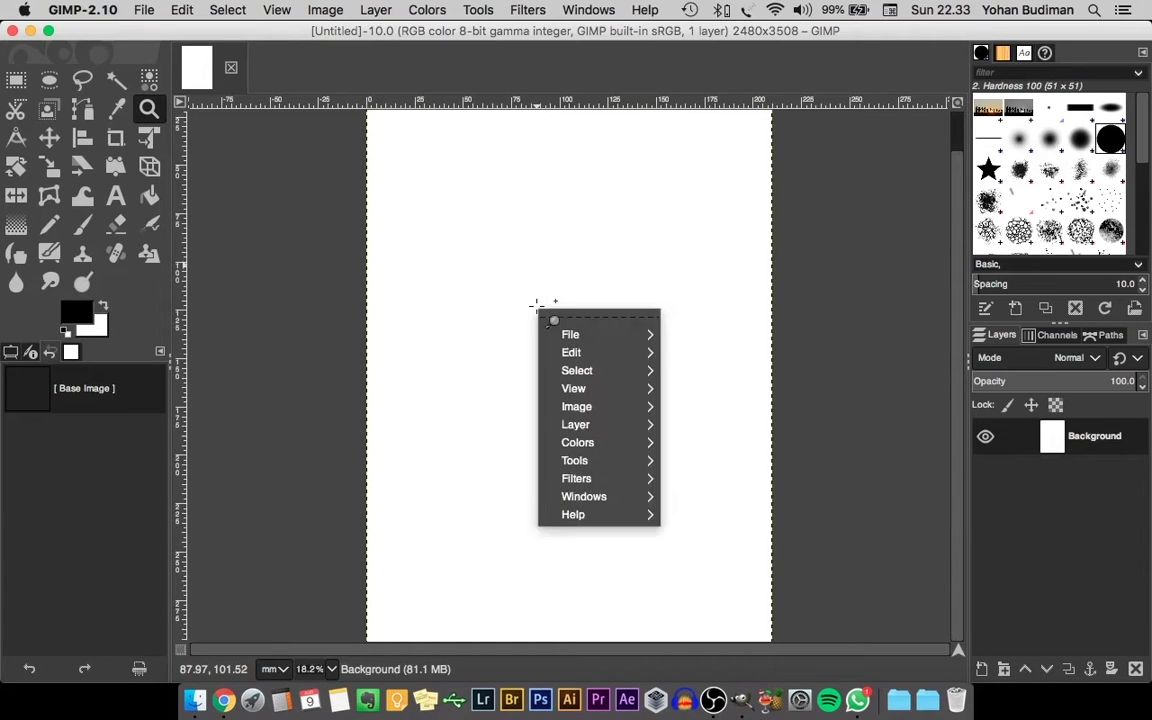
pyautogui.press('Escape')
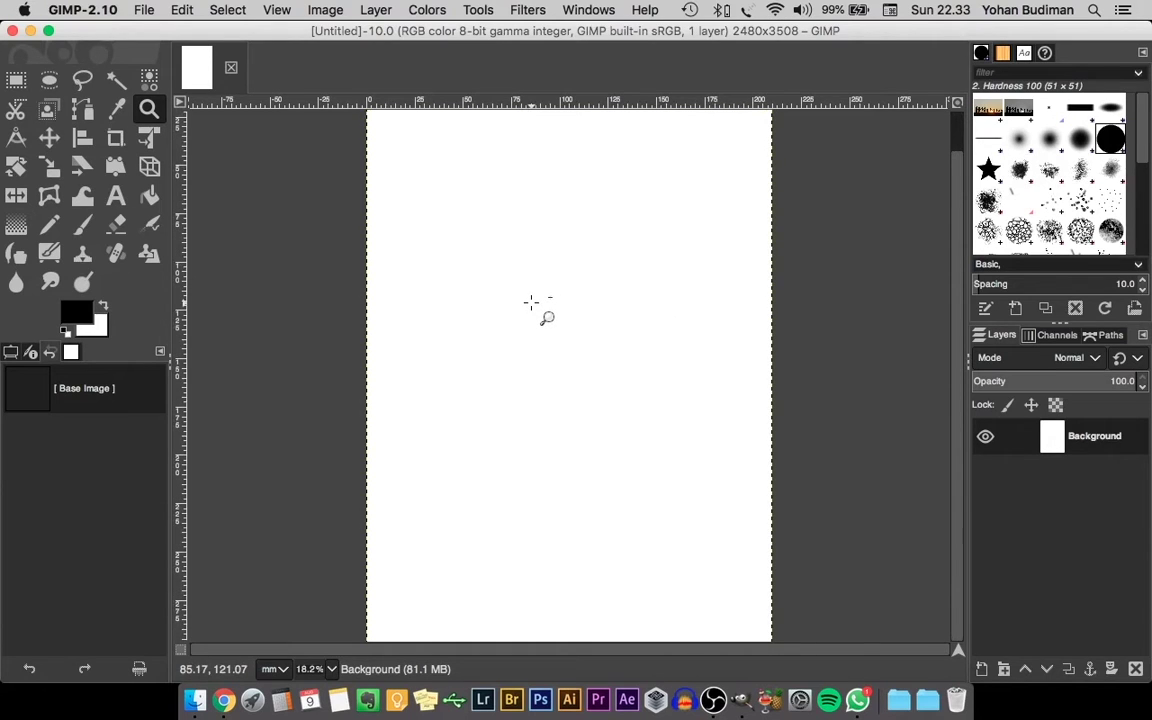
pyautogui.moveTo(531, 302); pyautogui.dragTo(450, 378)
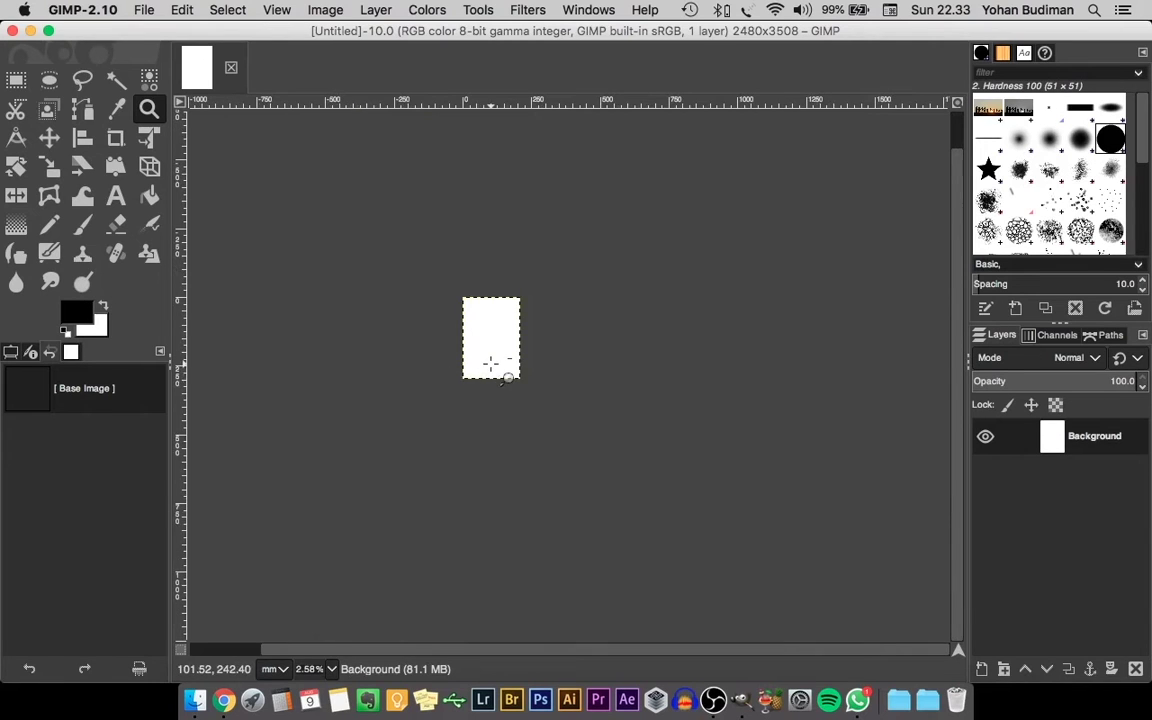
pyautogui.moveTo(455, 296); pyautogui.dragTo(547, 405)
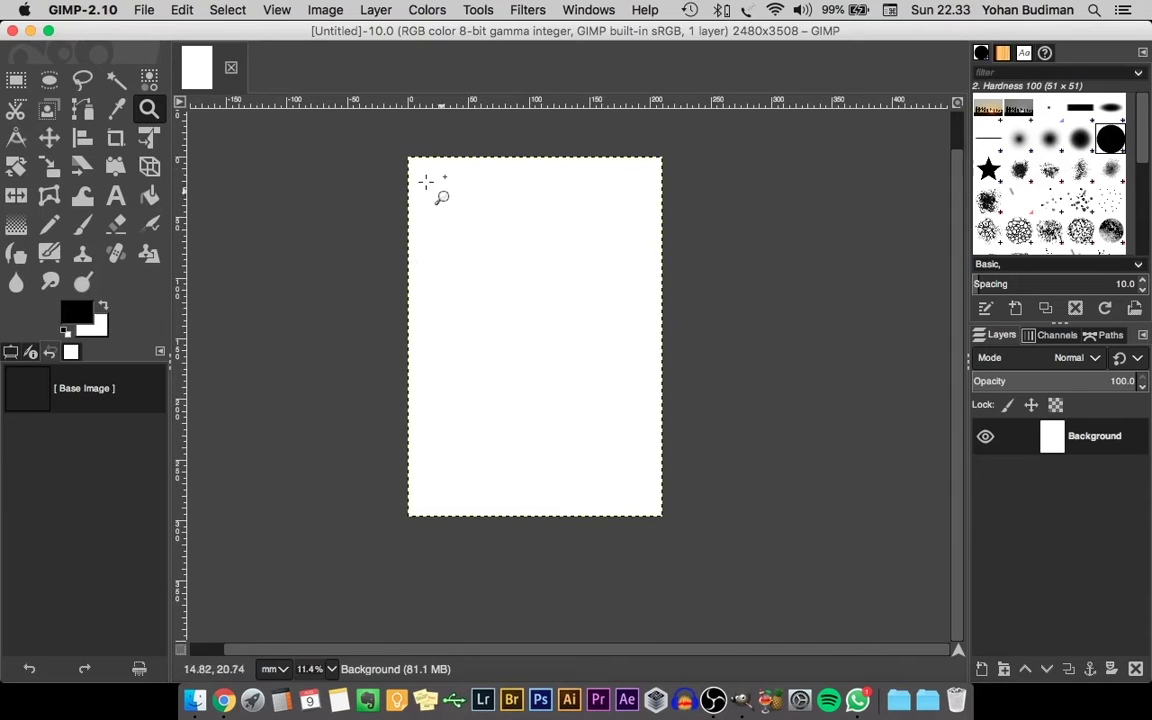
pyautogui.moveTo(364, 129); pyautogui.dragTo(713, 559)
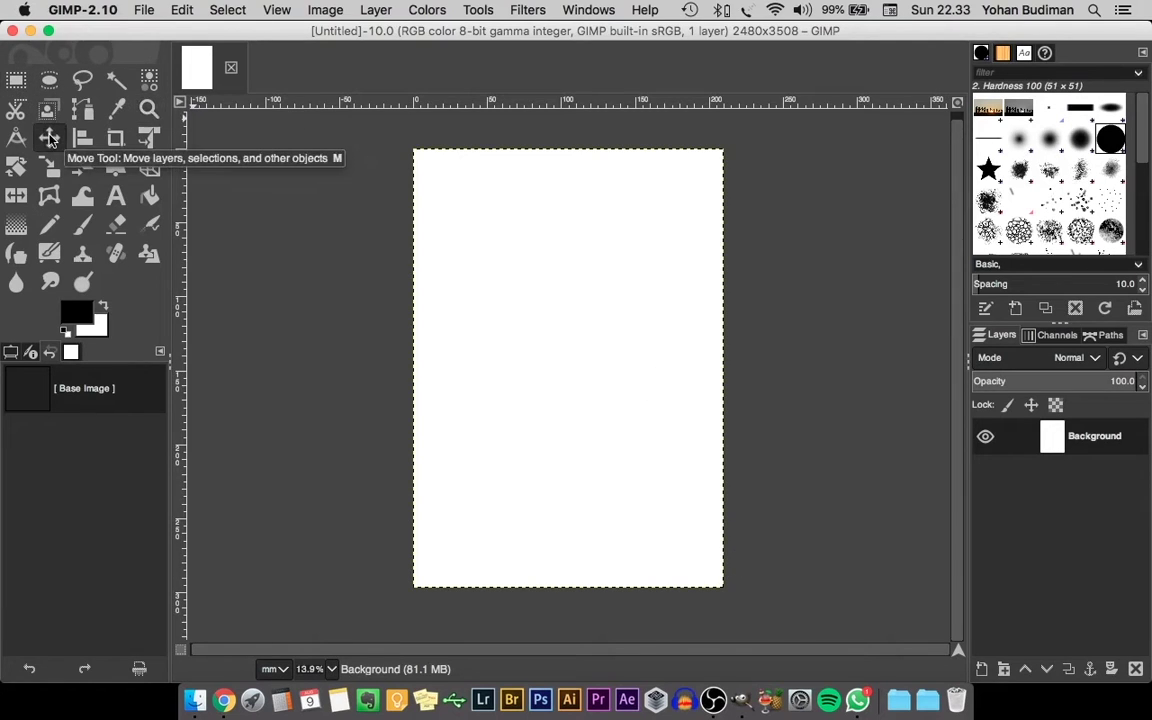
pyautogui.click(49, 138)
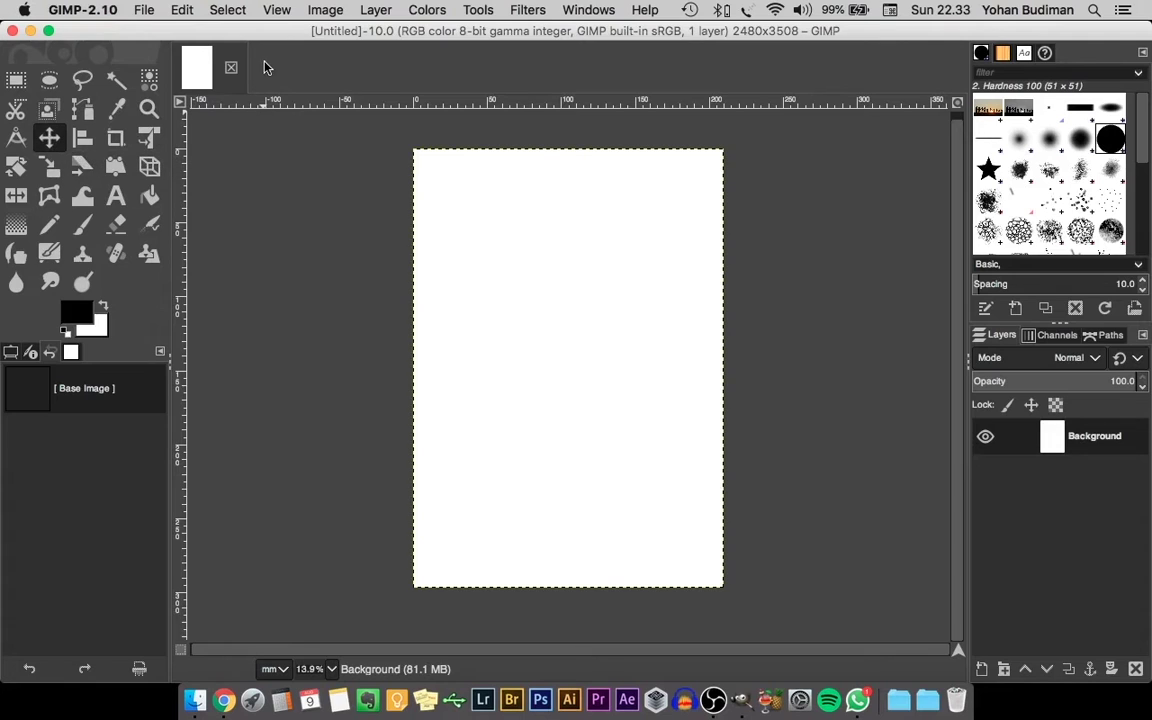
pyautogui.click(144, 11)
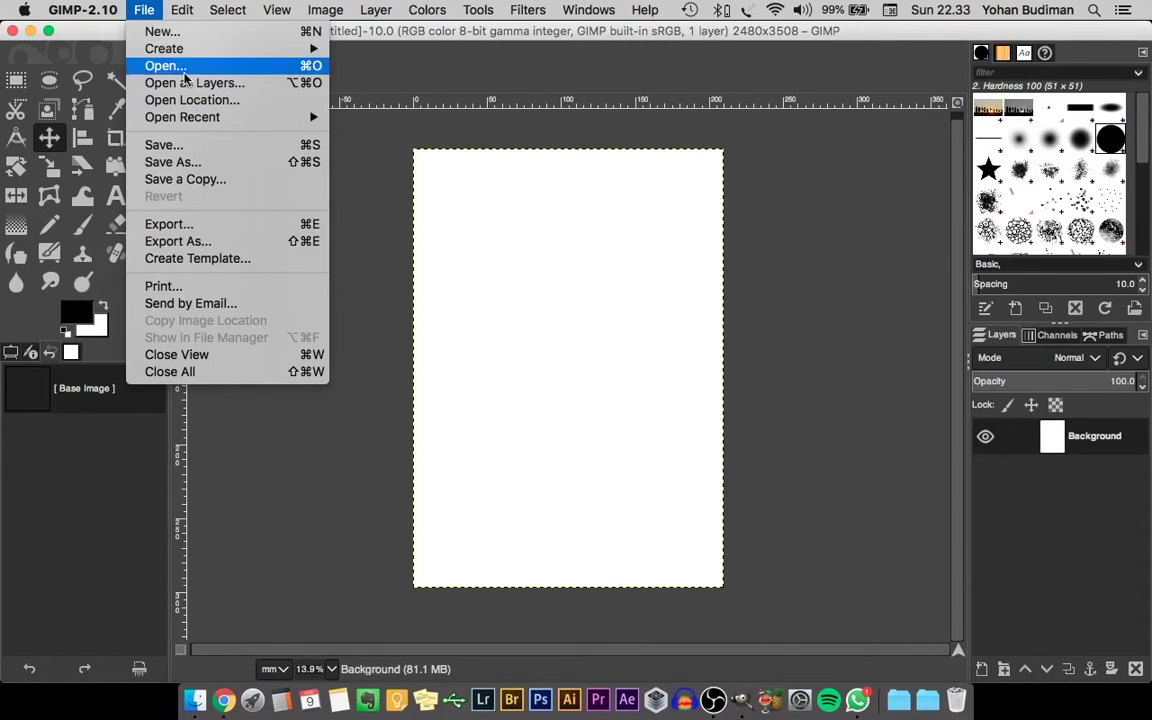
pyautogui.moveTo(194, 56)
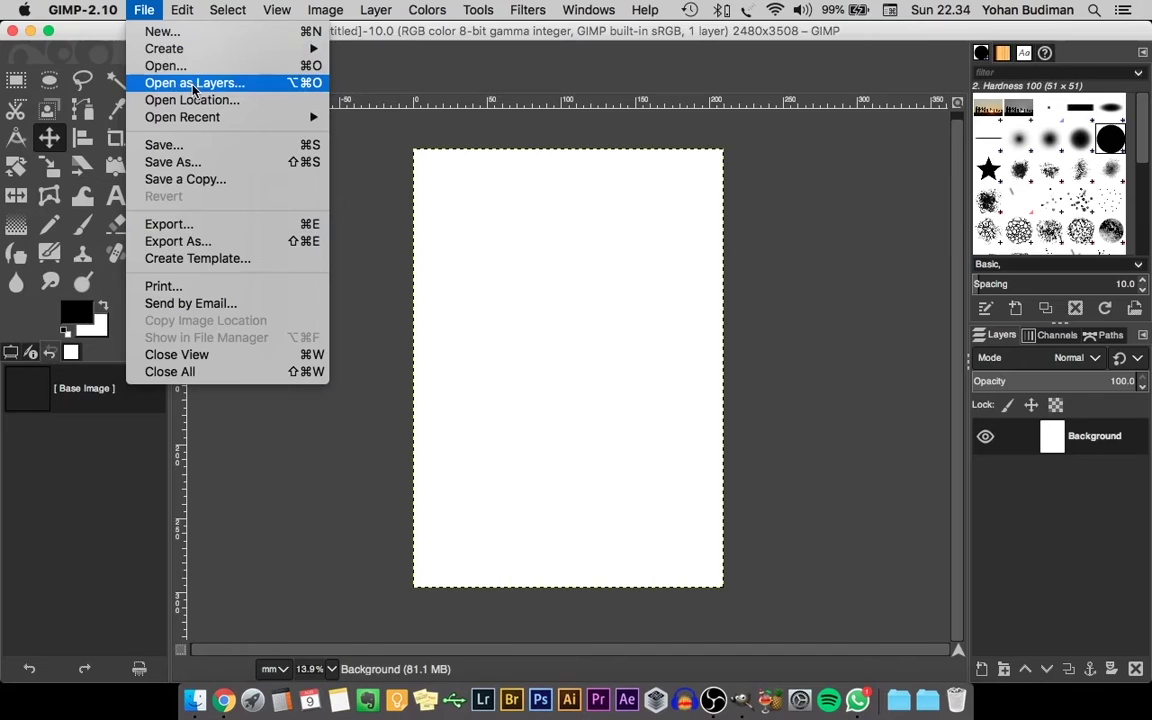
pyautogui.click(194, 84)
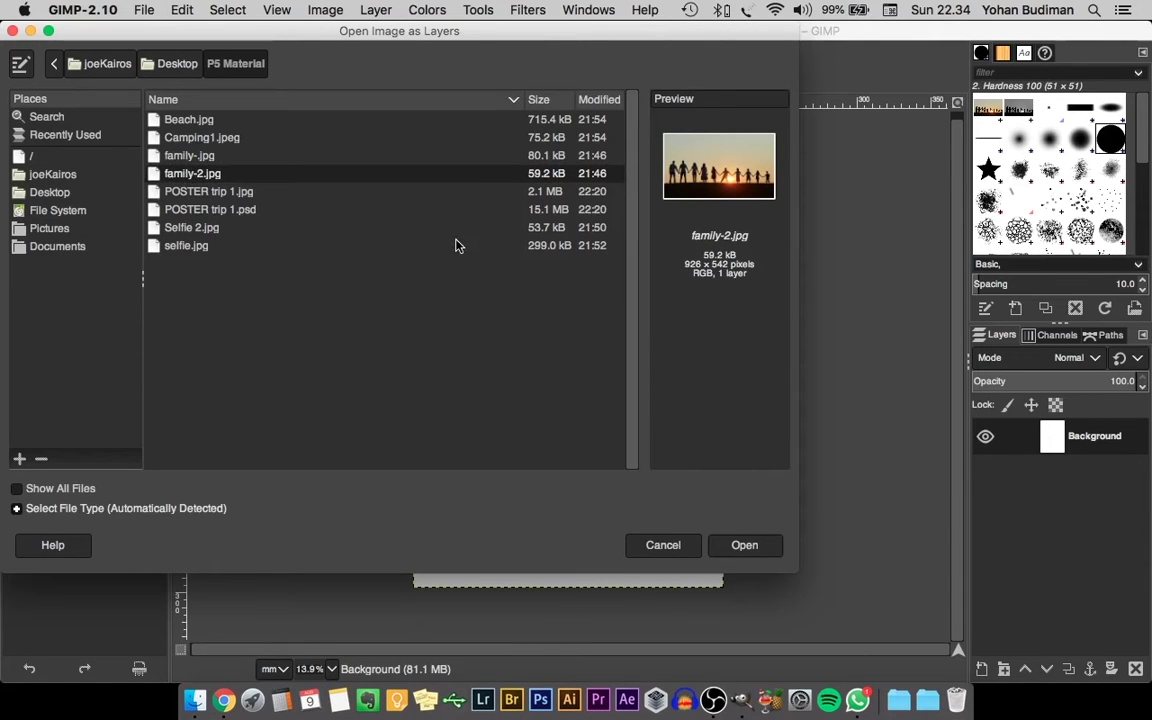
pyautogui.click(745, 546)
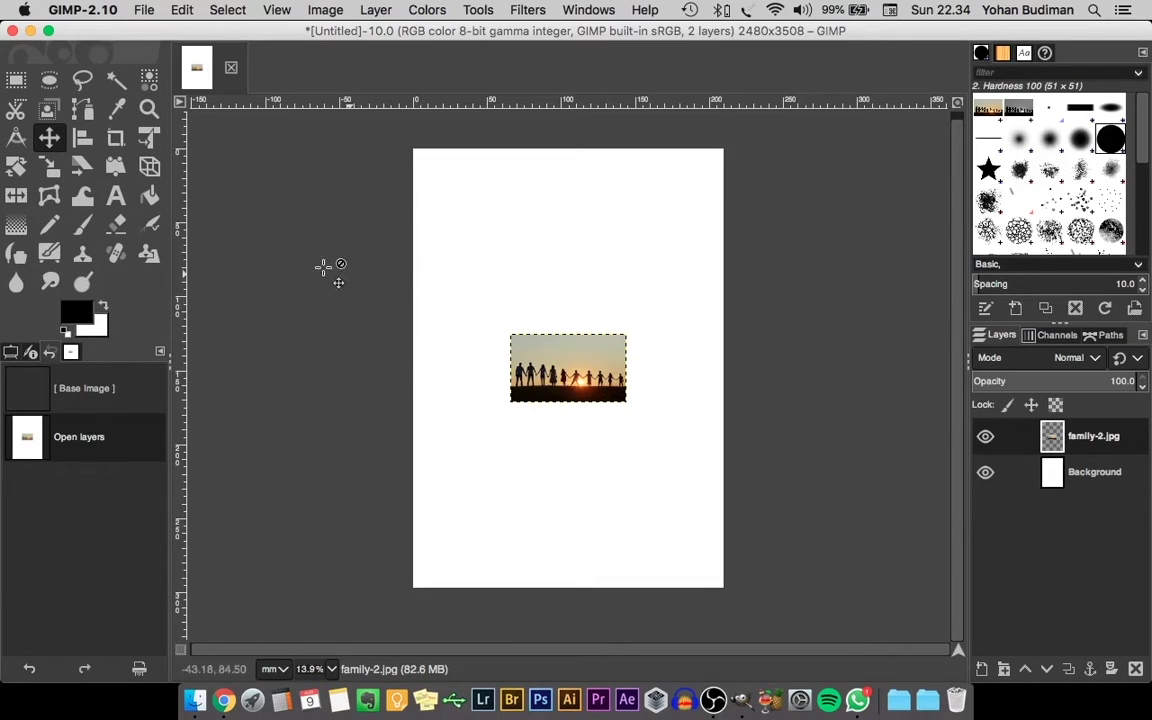
# Step: Scale the family-2.jpg layer proportionally to about 210 × 123 mm to span the page width, and move it to the page's upper edge
pyautogui.click(56, 168)
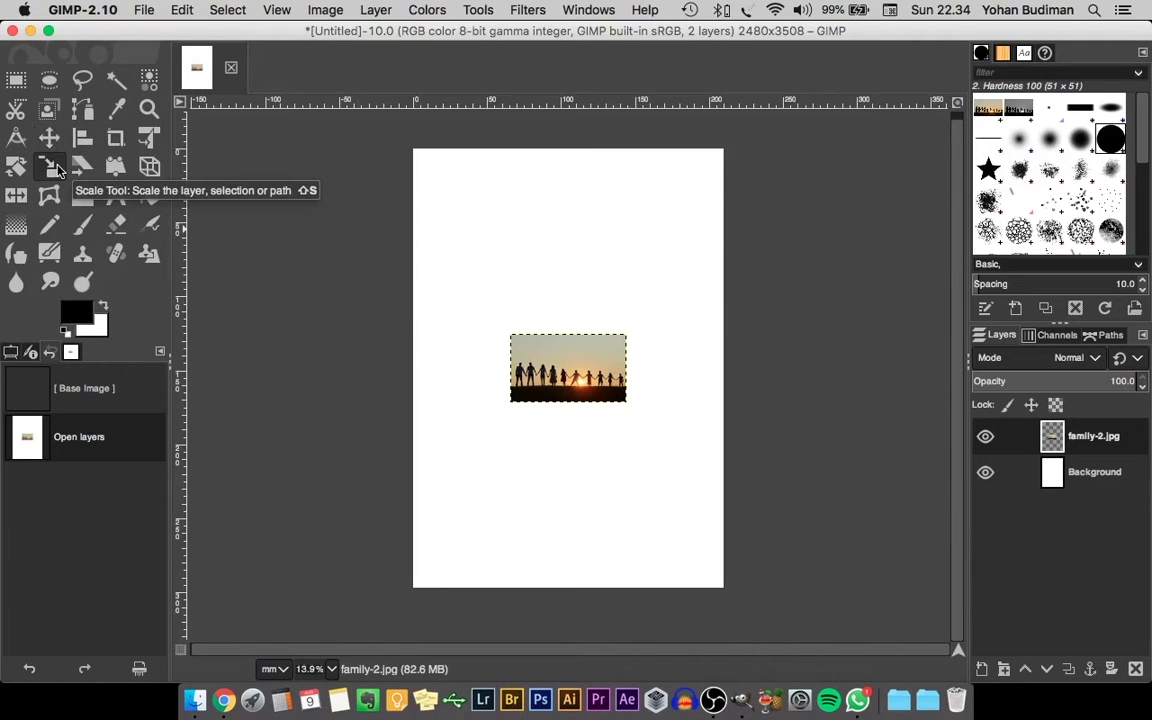
pyautogui.click(564, 358)
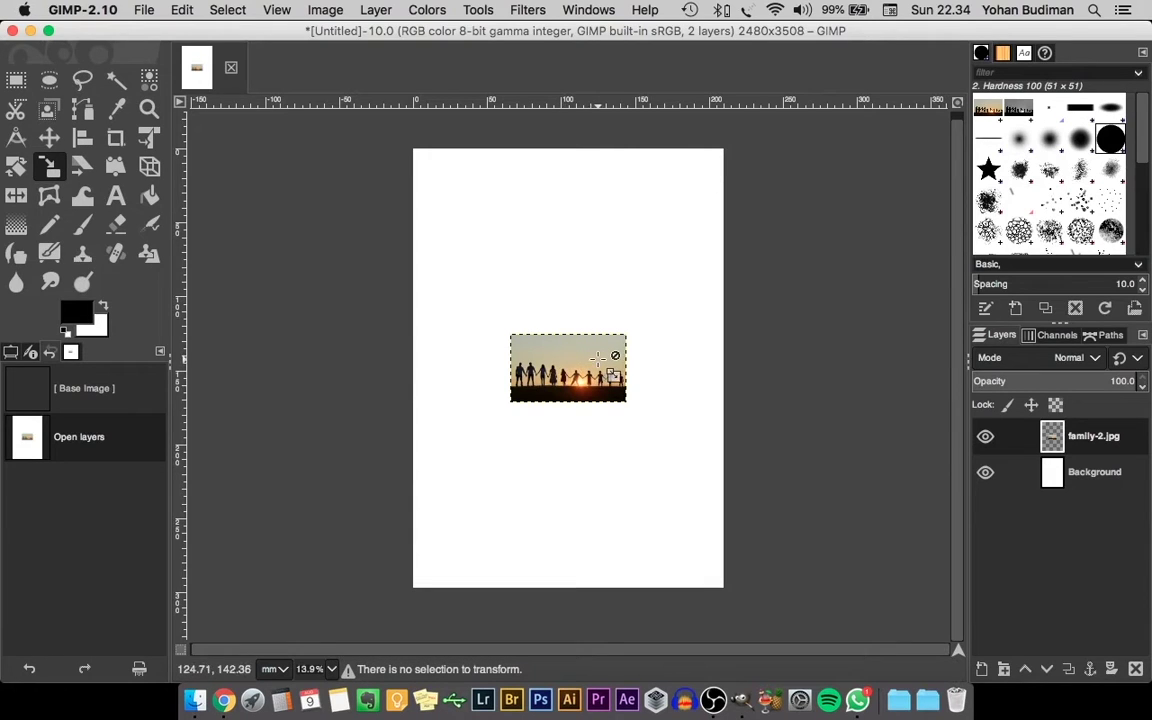
pyautogui.click(10, 352)
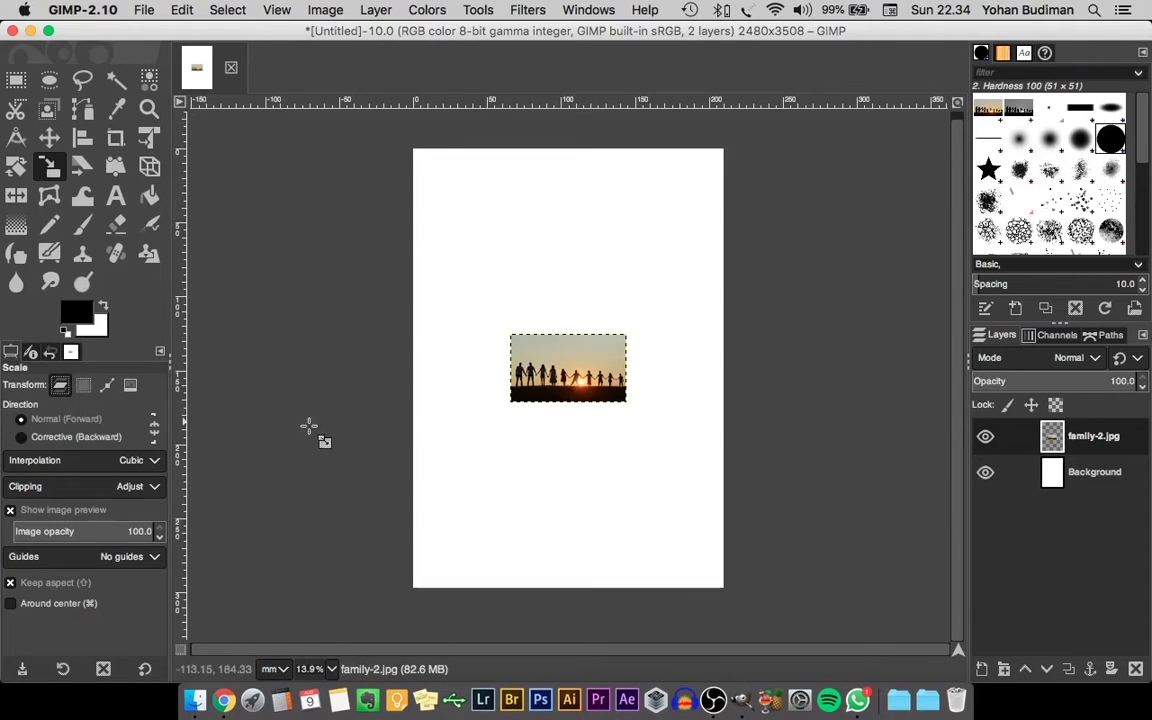
pyautogui.click(543, 368)
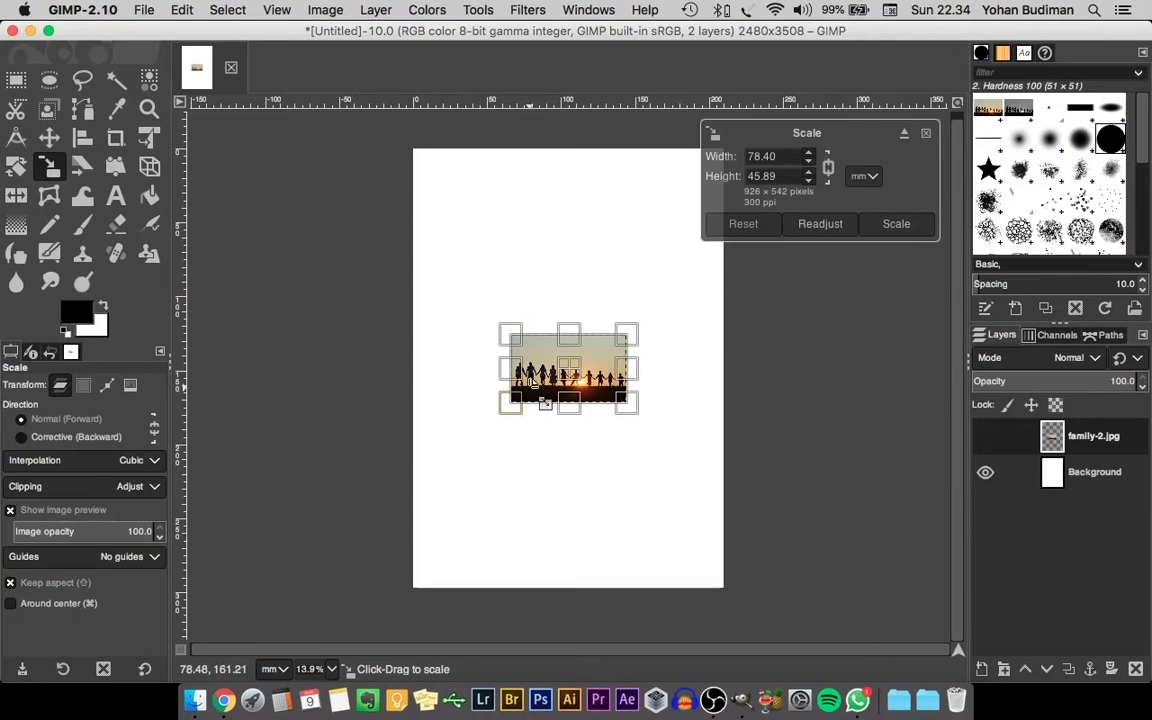
pyautogui.moveTo(511, 402); pyautogui.dragTo(410, 454)
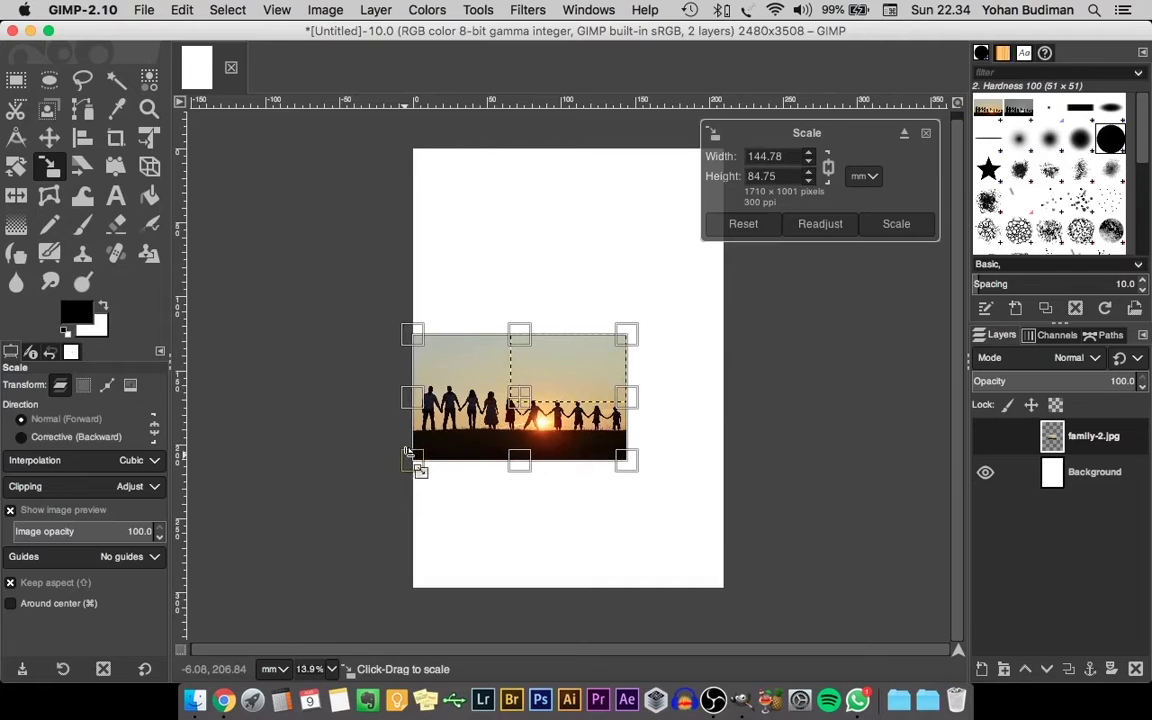
pyautogui.moveTo(634, 336); pyautogui.dragTo(723, 280)
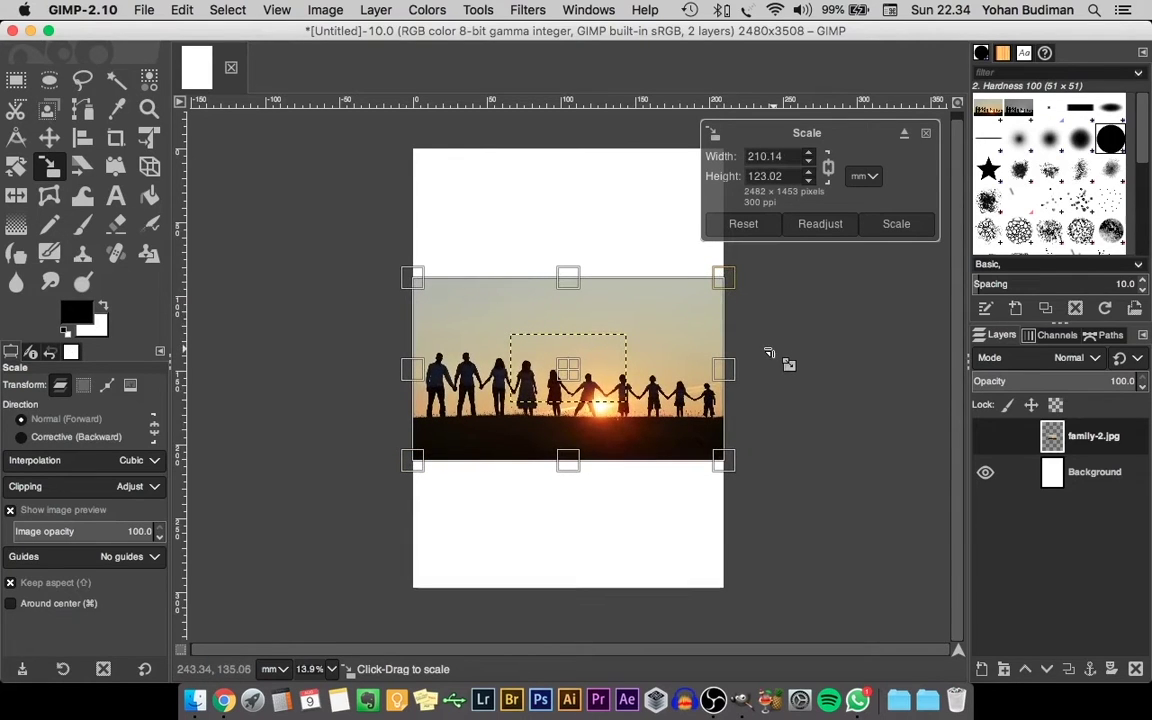
pyautogui.click(895, 226)
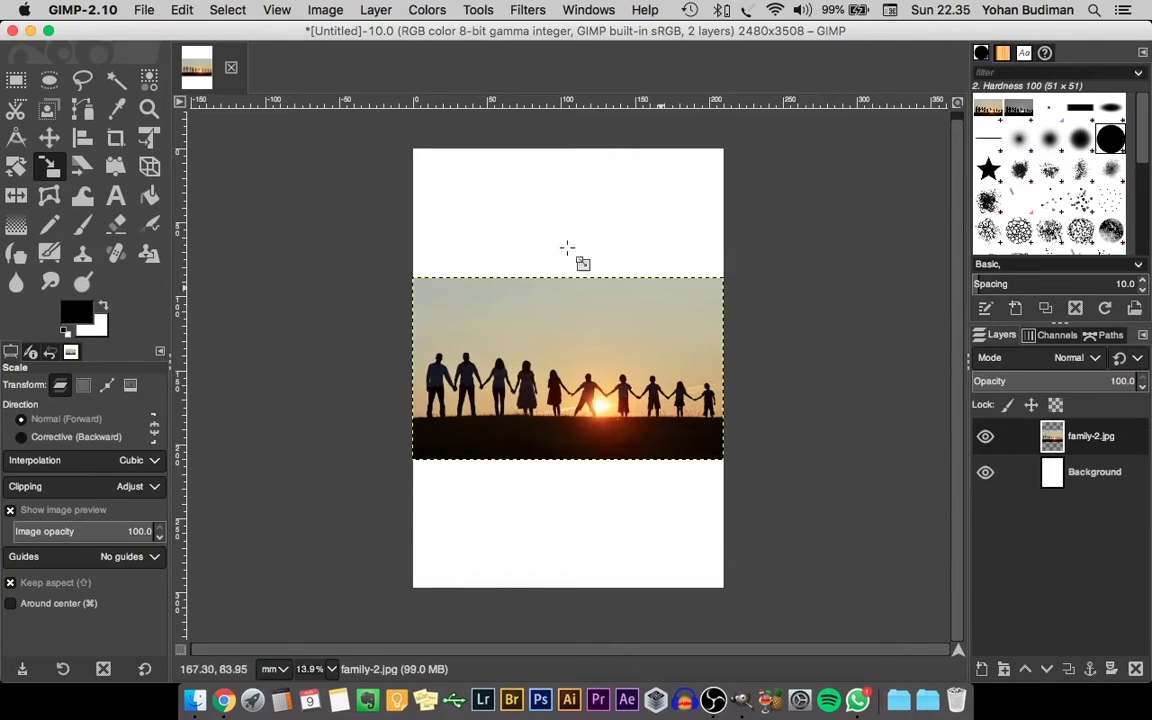
pyautogui.click(49, 137)
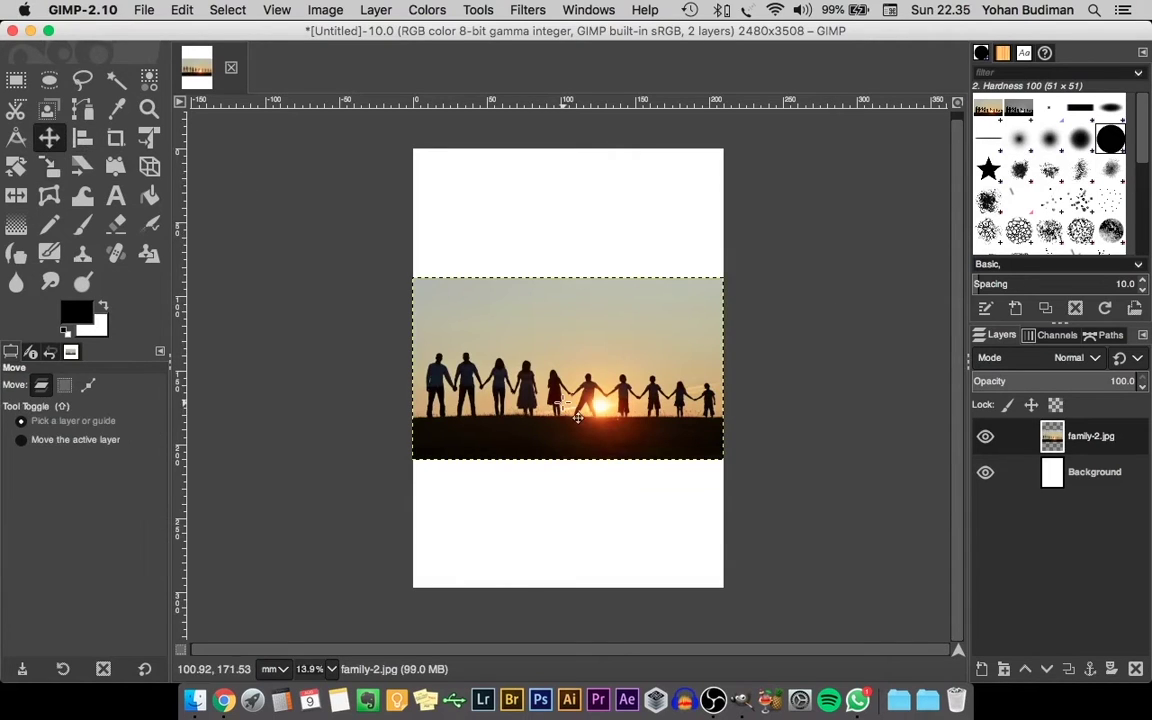
pyautogui.moveTo(578, 426); pyautogui.dragTo(578, 300)
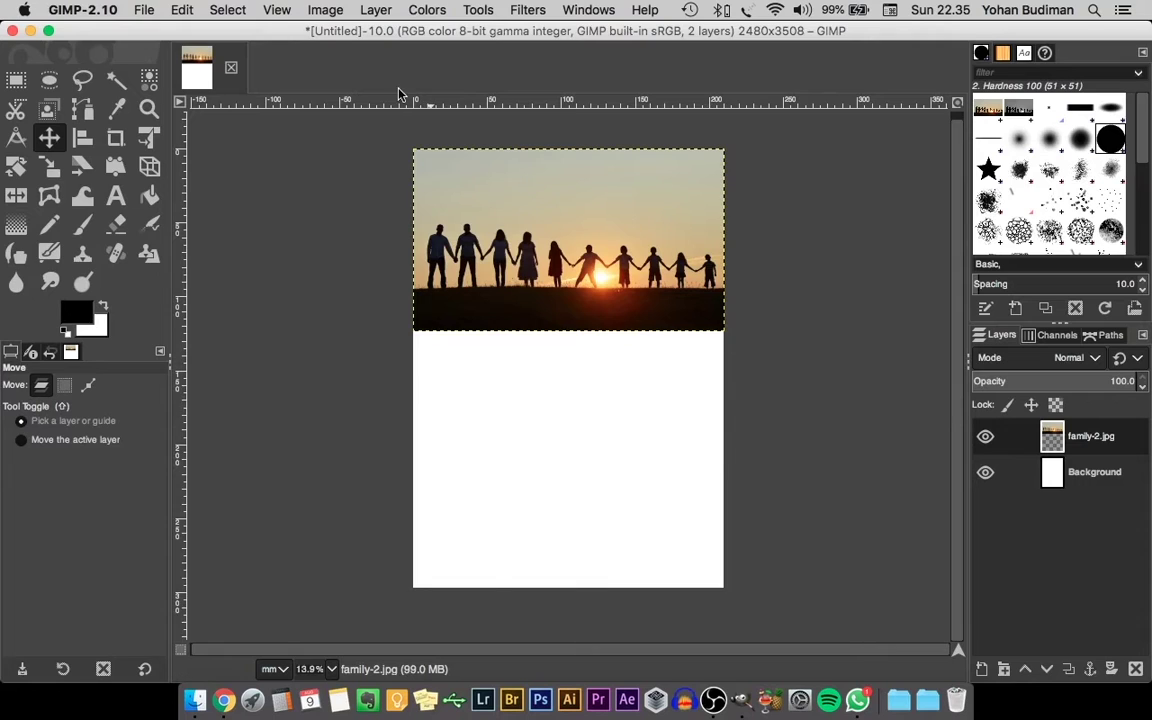
# Step: Add Selfie 2.jpg from the P5 Material folder to the image as a new layer
pyautogui.click(146, 11)
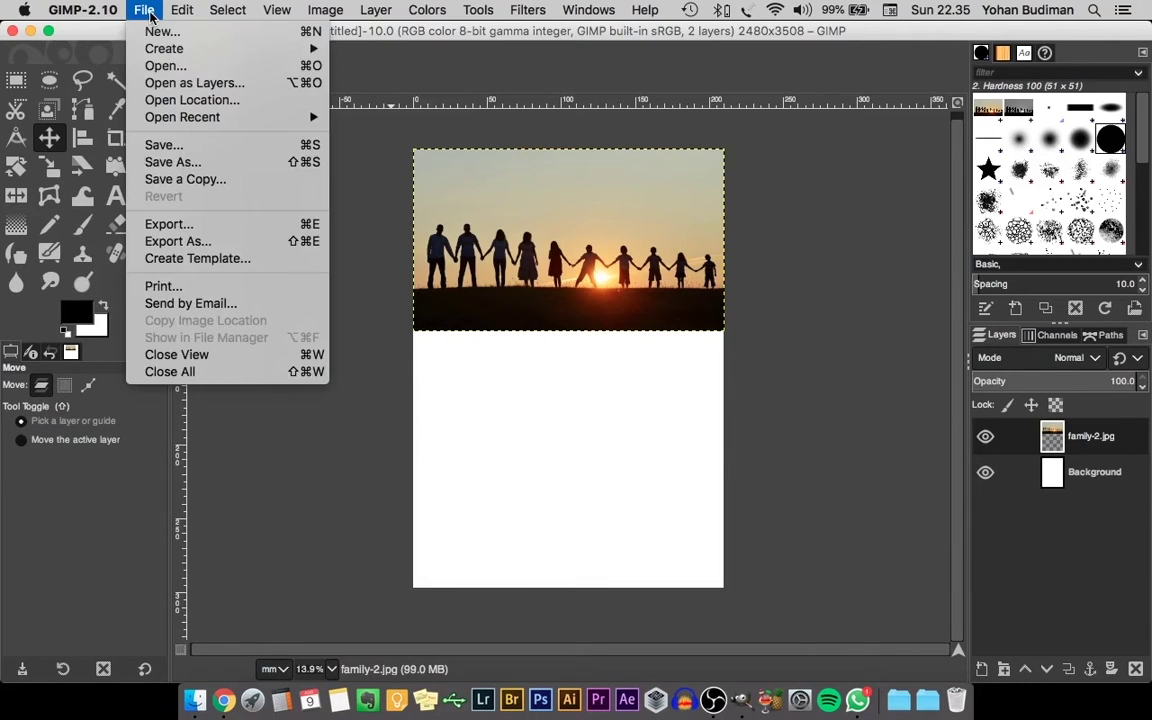
pyautogui.click(166, 86)
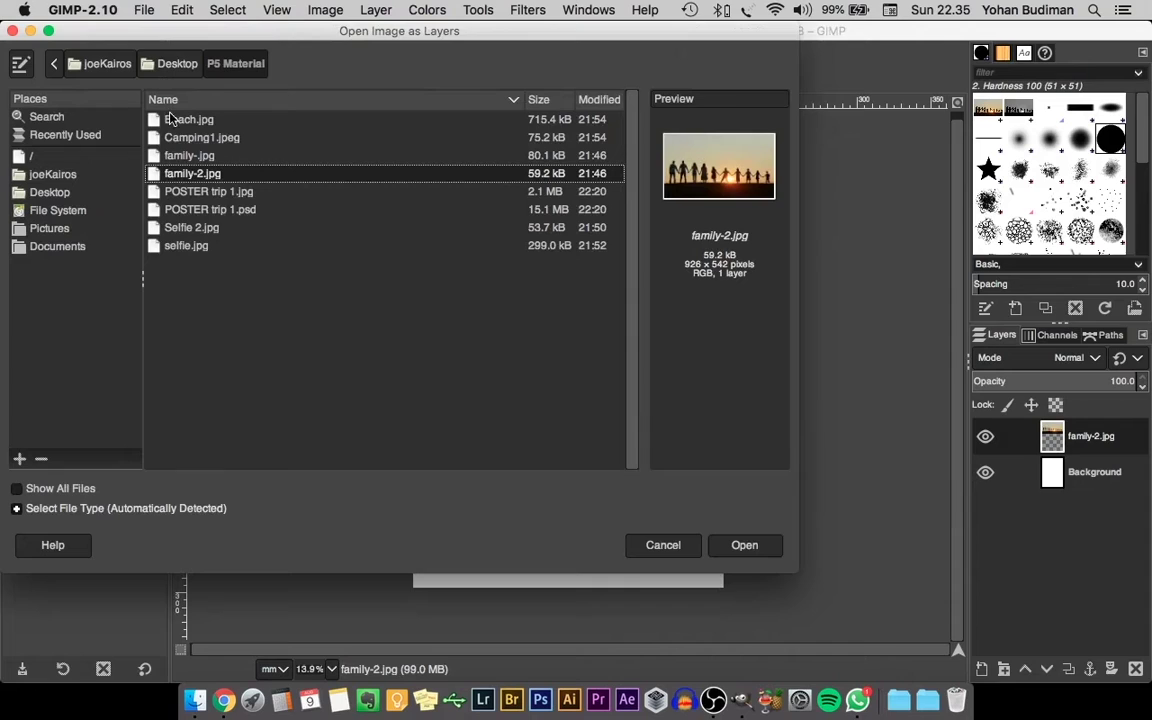
pyautogui.click(193, 232)
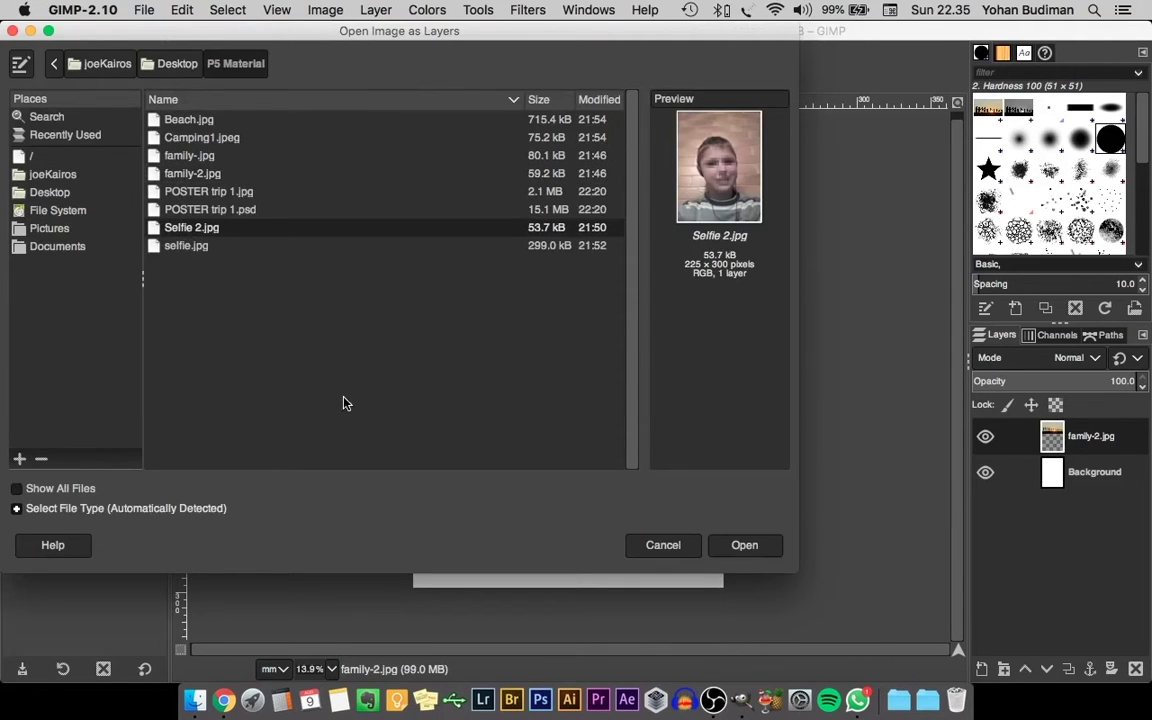
pyautogui.click(740, 545)
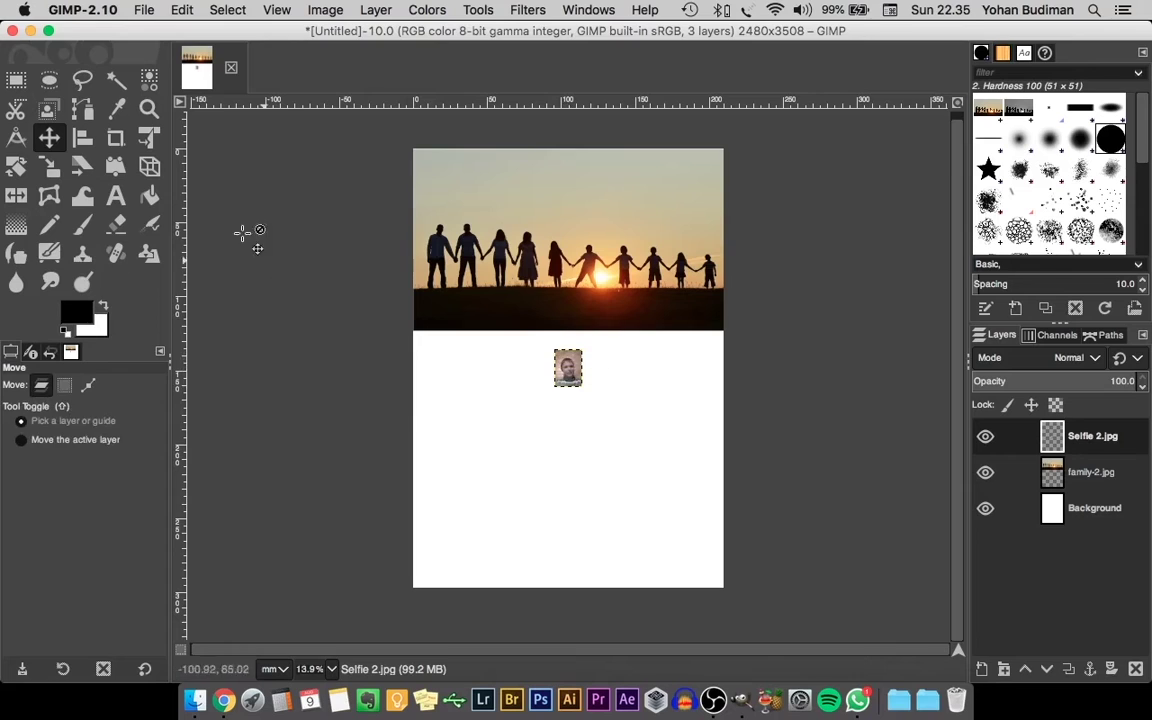
# Step: Add an alpha channel to the Selfie 2.jpg layer
pyautogui.press('z')
pyautogui.moveTo(535, 333); pyautogui.dragTo(603, 411)
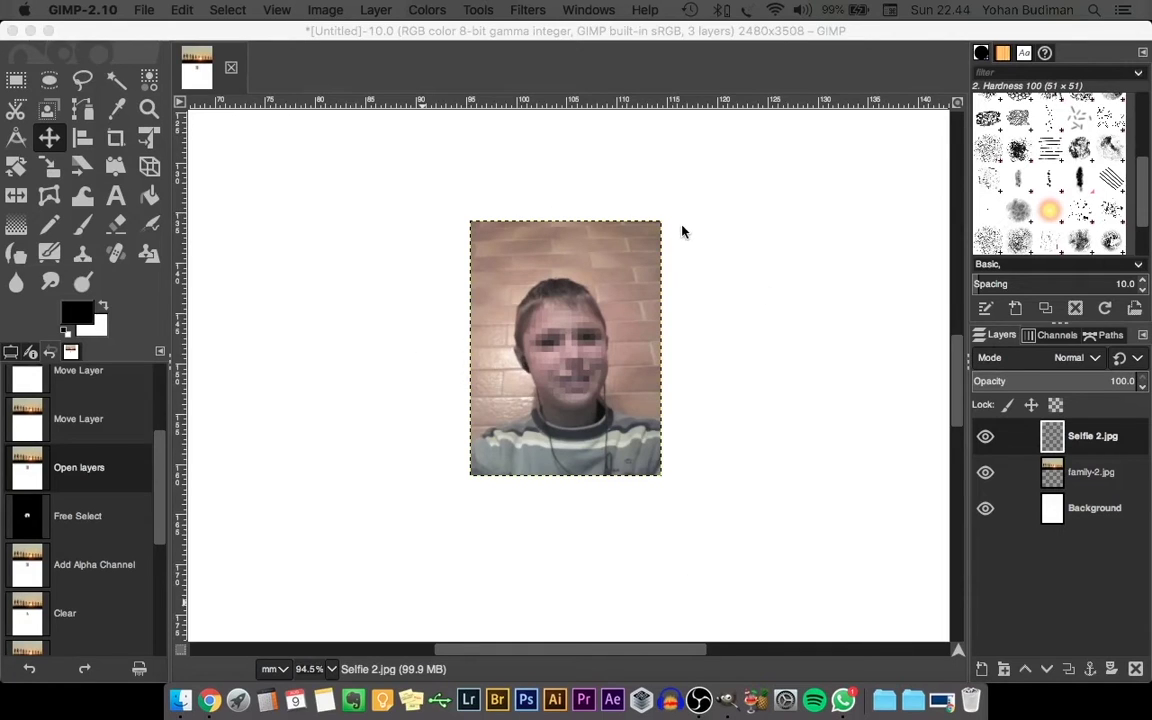
pyautogui.click(1060, 445)
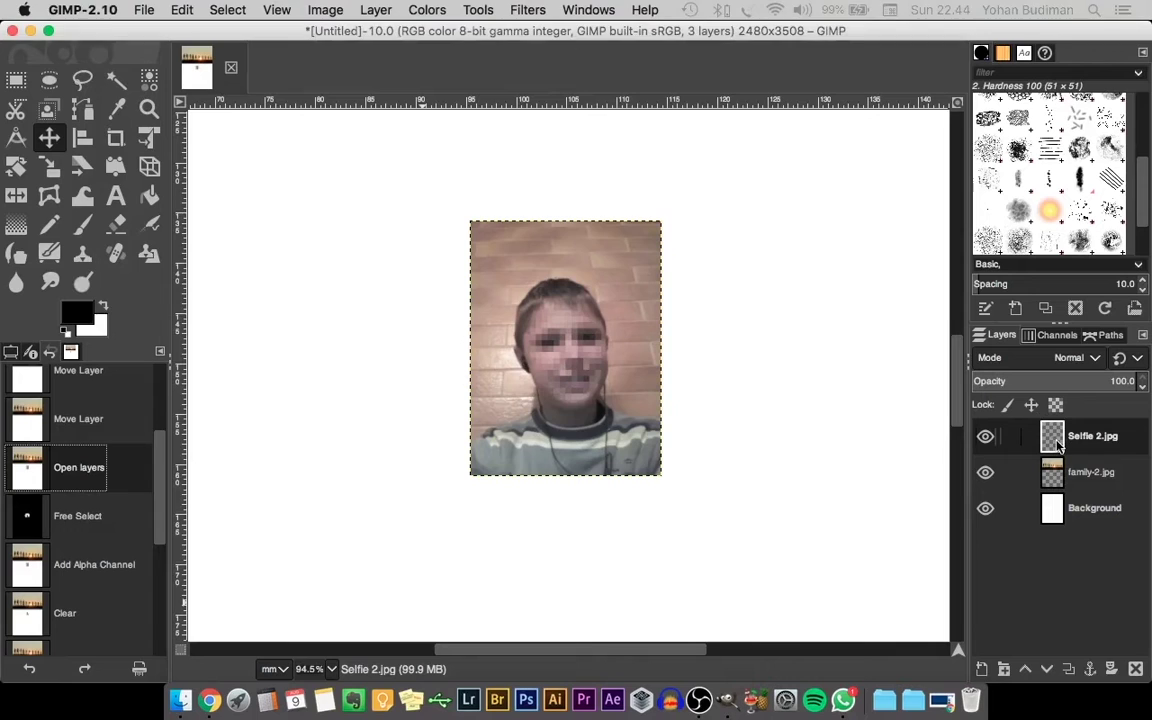
pyautogui.rightClick(1082, 446)
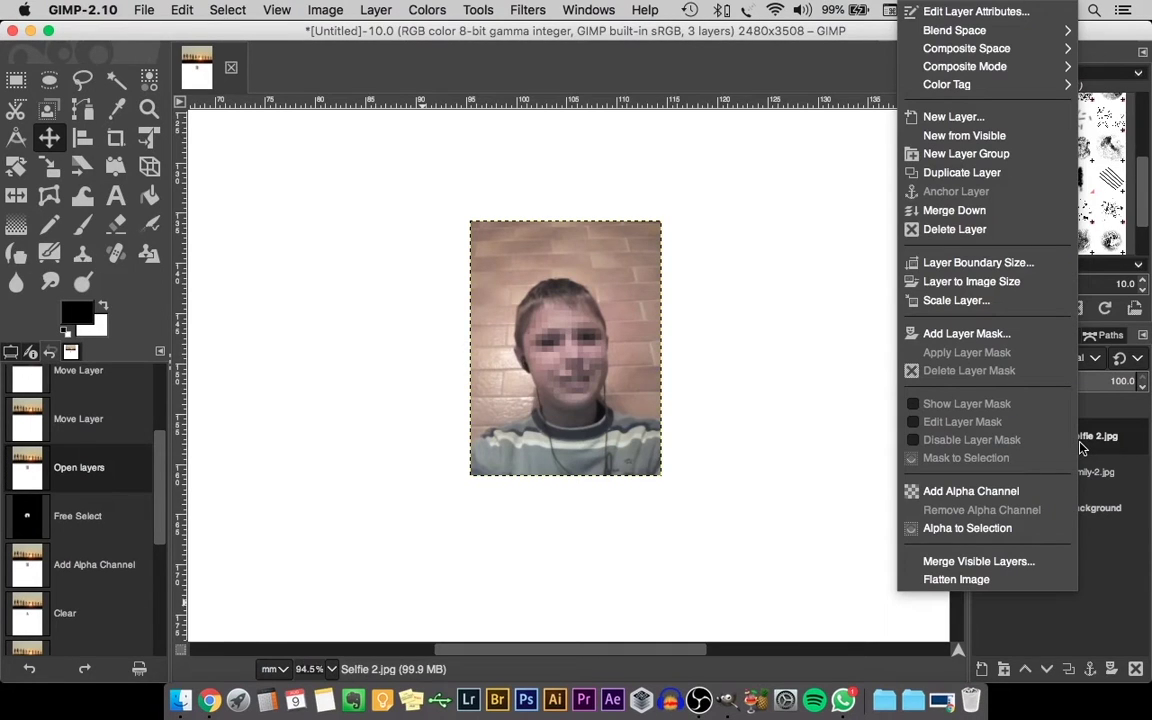
pyautogui.click(980, 493)
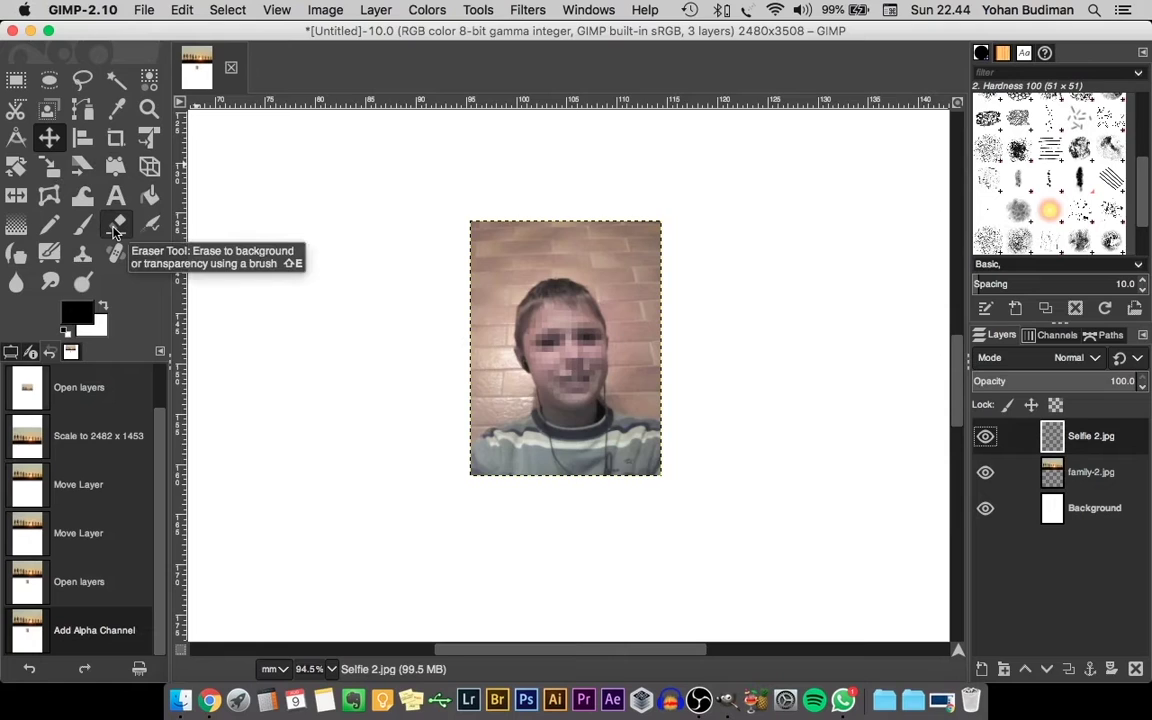
# Step: Erase the tiled wall background around the boy's head and shoulders on the Selfie 2.jpg layer
pyautogui.click(115, 228)
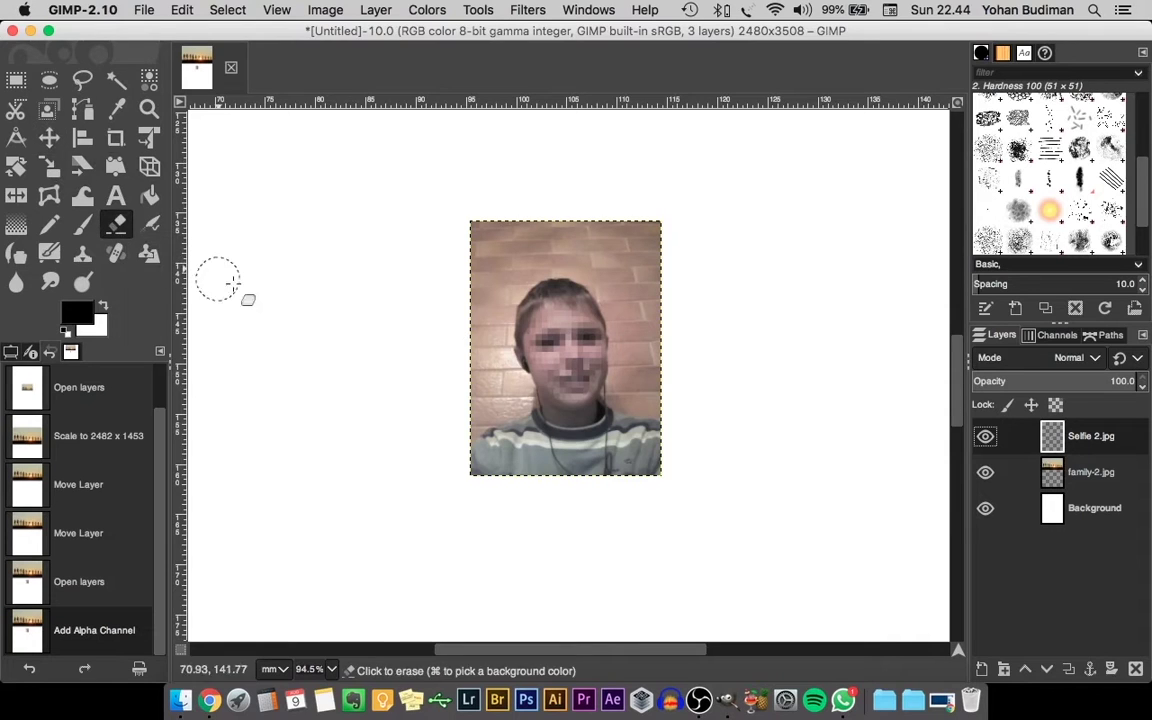
pyautogui.click(442, 275)
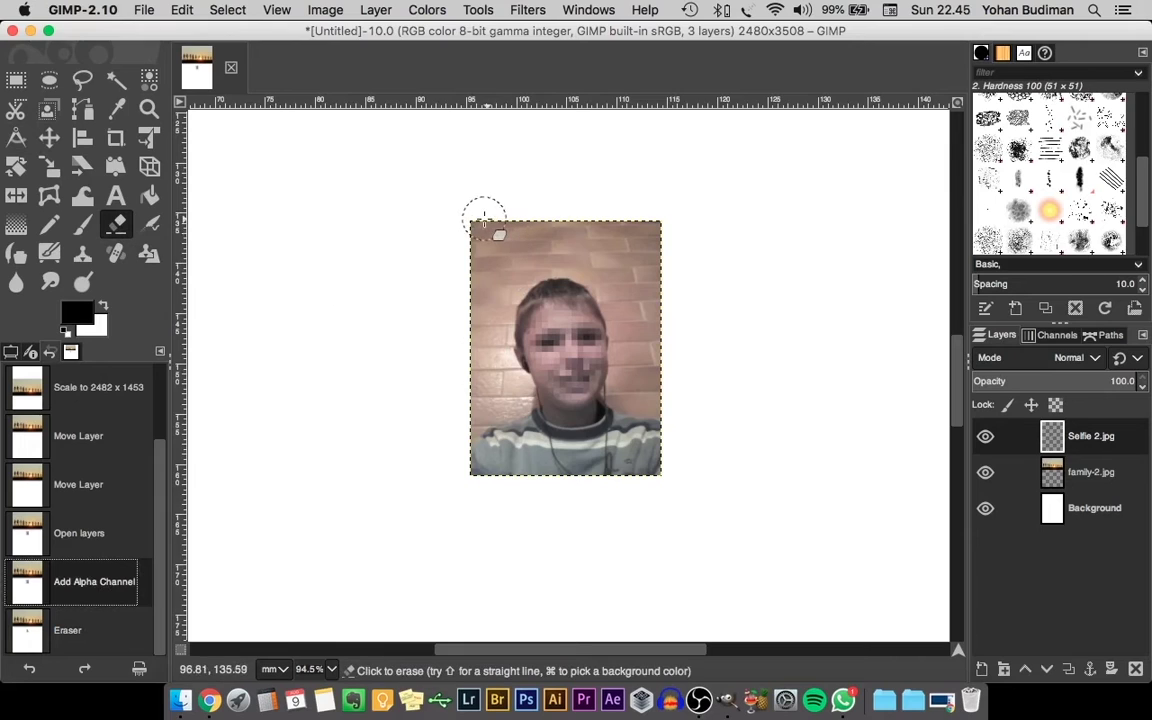
pyautogui.moveTo(481, 216); pyautogui.dragTo(472, 284)
pyautogui.moveTo(476, 350); pyautogui.dragTo(463, 412)
pyautogui.moveTo(482, 237)
pyautogui.mouseDown()
pyautogui.moveTo(482, 290)
pyautogui.moveTo(494, 262)
pyautogui.moveTo(562, 214)
pyautogui.moveTo(644, 228)
pyautogui.moveTo(659, 248)
pyautogui.moveTo(519, 226)
pyautogui.moveTo(492, 249)
pyautogui.moveTo(534, 249)
pyautogui.moveTo(501, 263)
pyautogui.moveTo(557, 240)
pyautogui.moveTo(600, 241)
pyautogui.moveTo(639, 258)
pyautogui.moveTo(692, 324)
pyautogui.moveTo(696, 306)
pyautogui.moveTo(706, 312)
pyautogui.moveTo(601, 243)
pyautogui.moveTo(669, 389)
pyautogui.moveTo(635, 388)
pyautogui.moveTo(648, 342)
pyautogui.mouseUp()
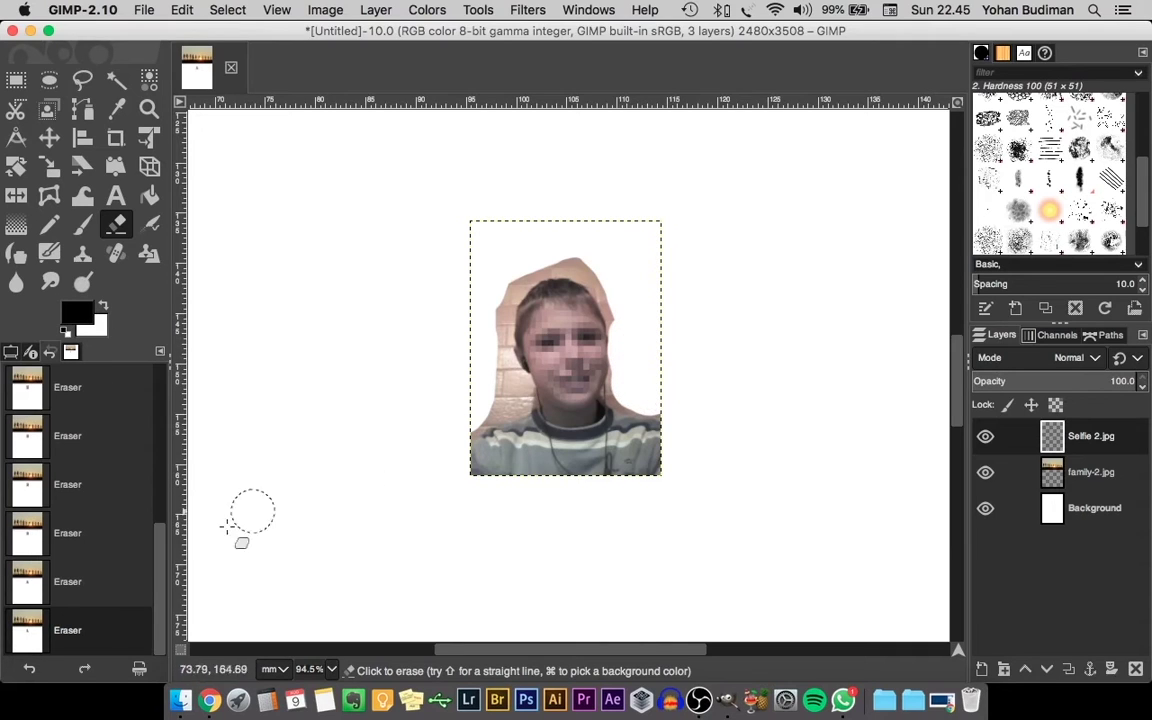
pyautogui.click(112, 590)
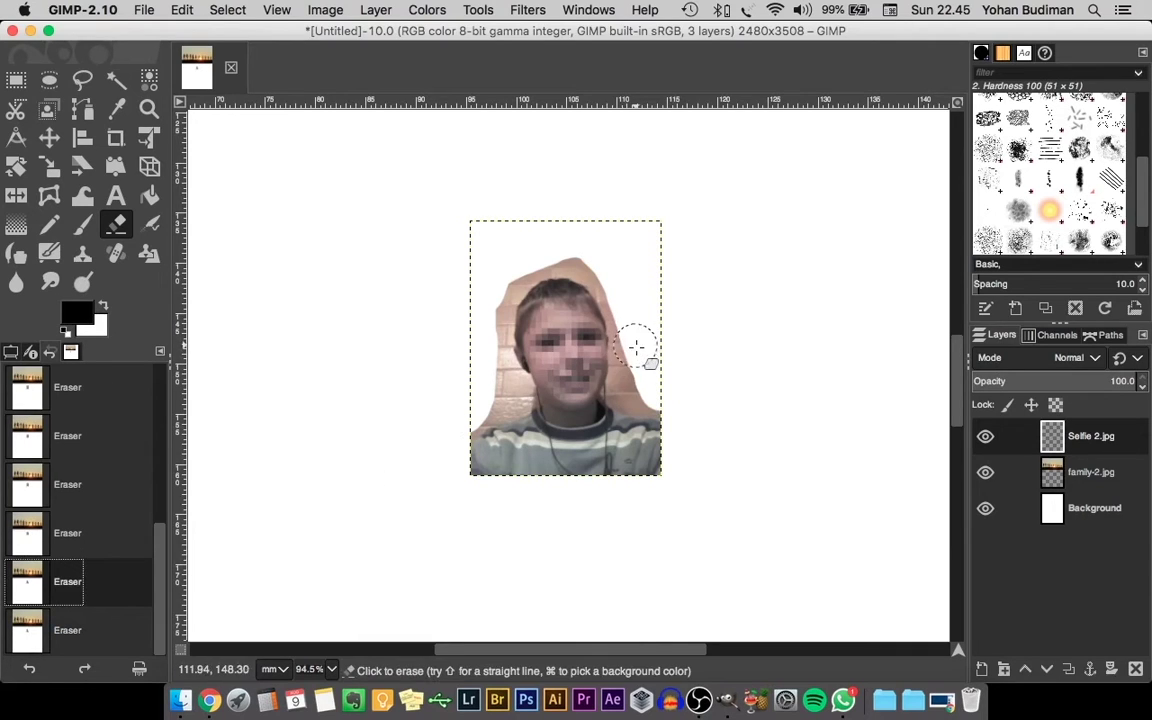
pyautogui.moveTo(635, 391)
pyautogui.mouseDown()
pyautogui.moveTo(663, 391)
pyautogui.moveTo(658, 370)
pyautogui.mouseUp()
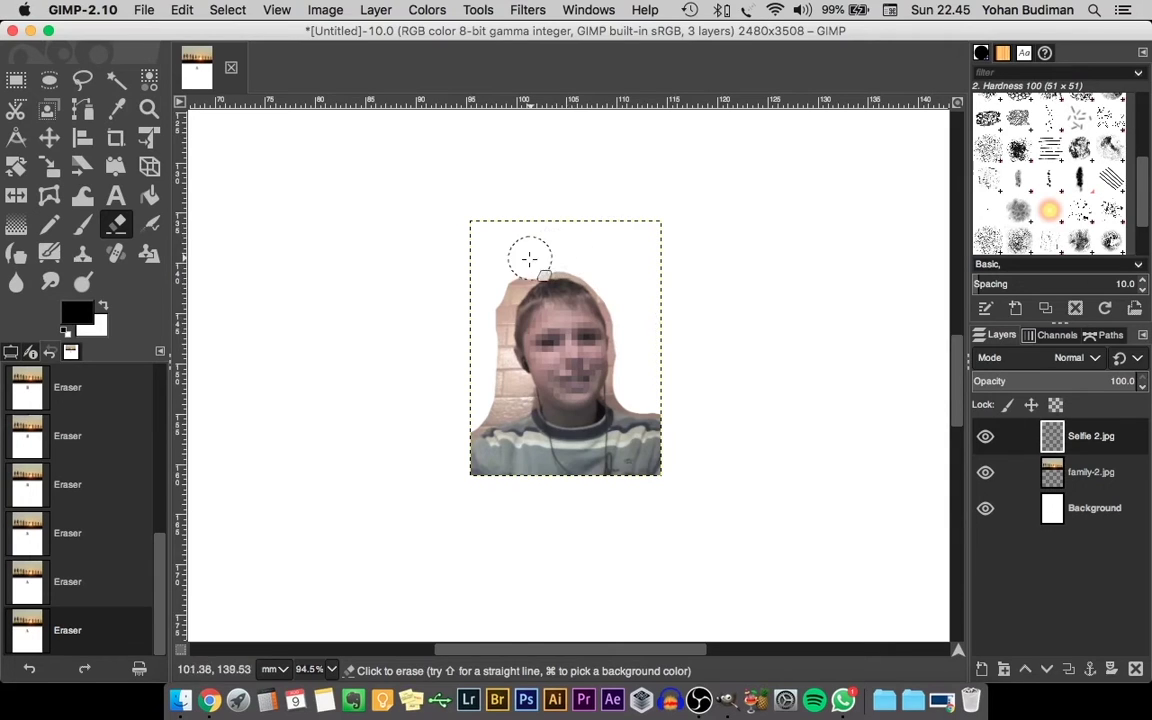
pyautogui.moveTo(489, 315)
pyautogui.mouseDown()
pyautogui.moveTo(510, 392)
pyautogui.moveTo(442, 424)
pyautogui.mouseUp()
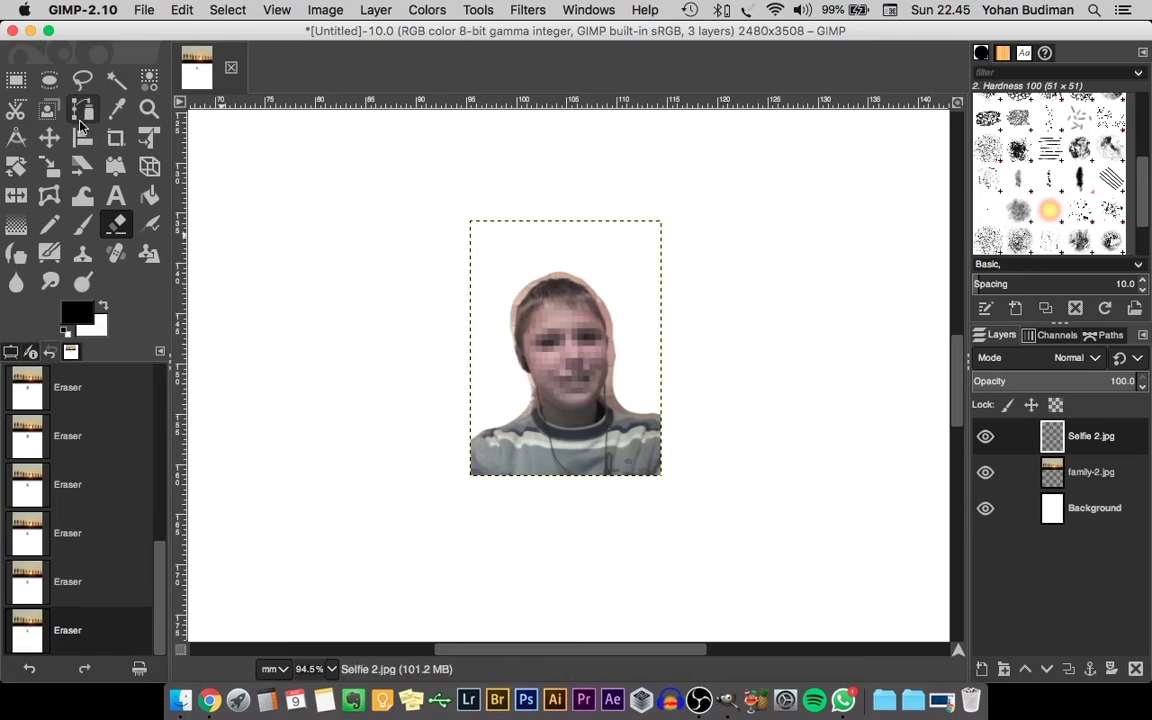
# Step: Move the Selfie 2.jpg layer to the lower-left corner of the A4 page
pyautogui.click(49, 138)
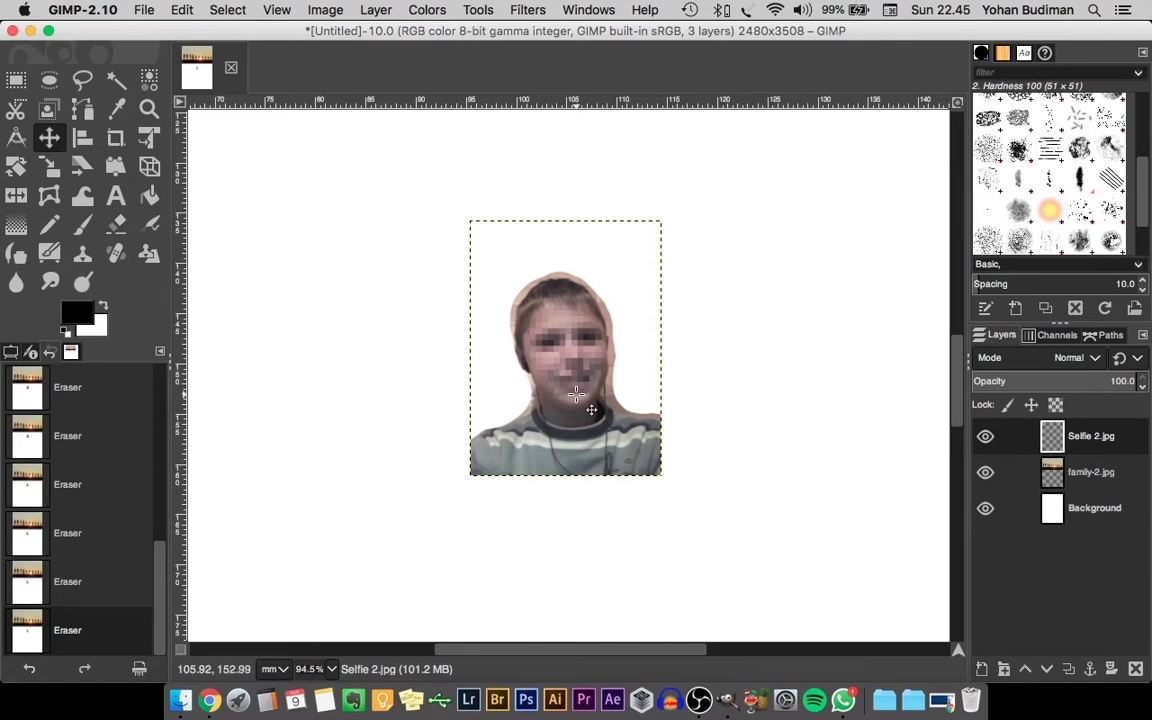
pyautogui.scroll(5, 576, 395)
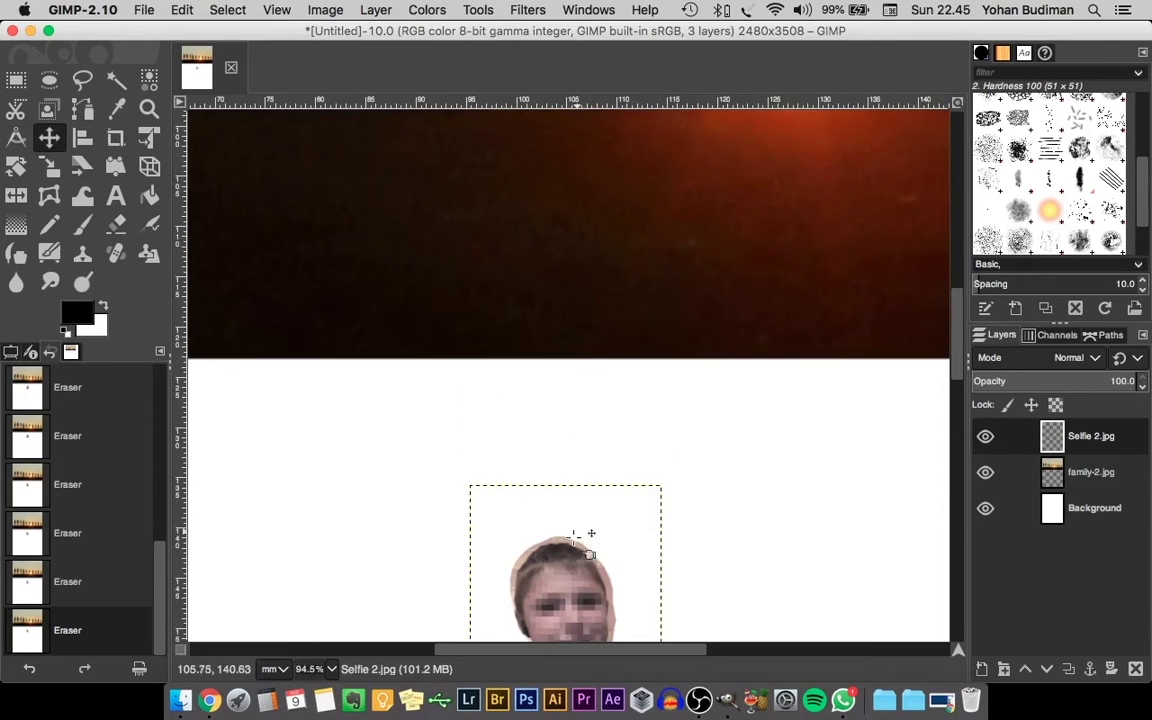
pyautogui.moveTo(574, 536); pyautogui.dragTo(604, 278)
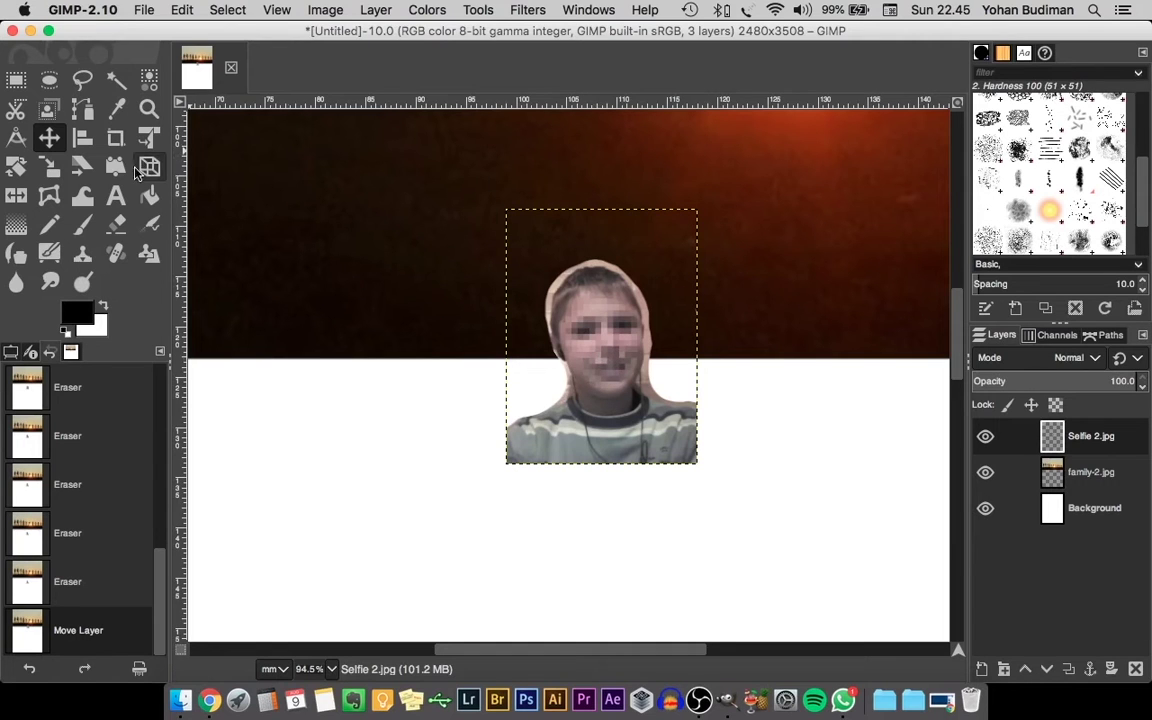
pyautogui.click(148, 108)
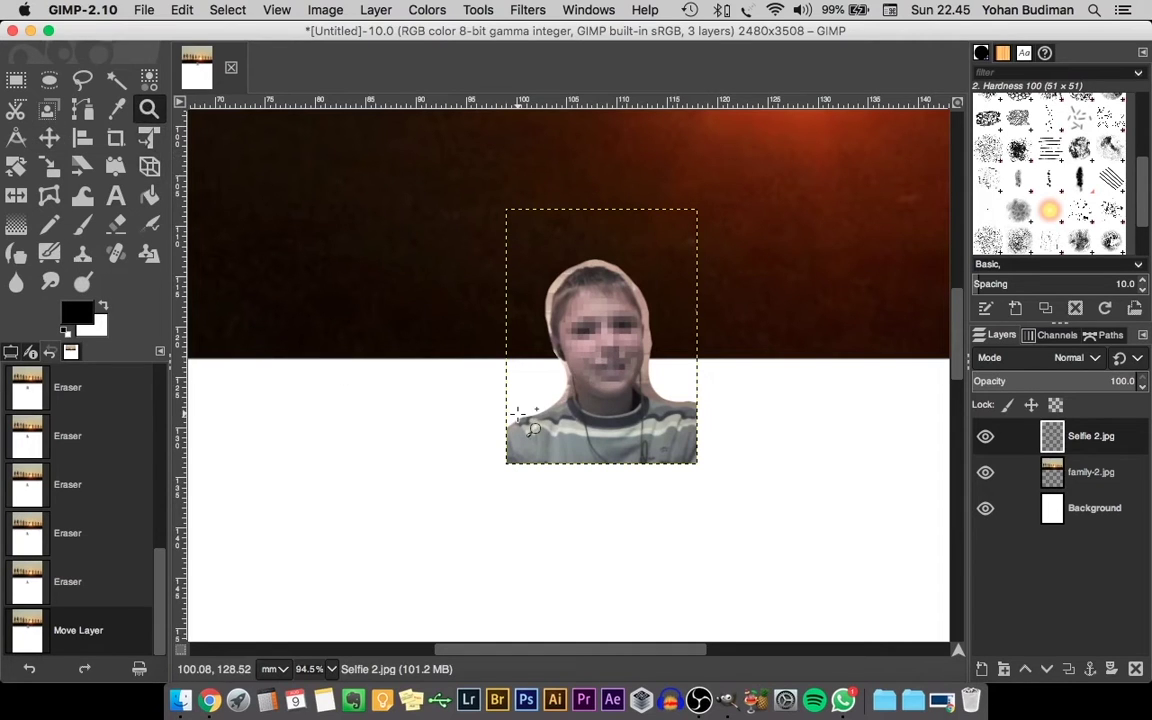
pyautogui.scroll(5, 521, 416)
pyautogui.scroll(-7, 517, 420)
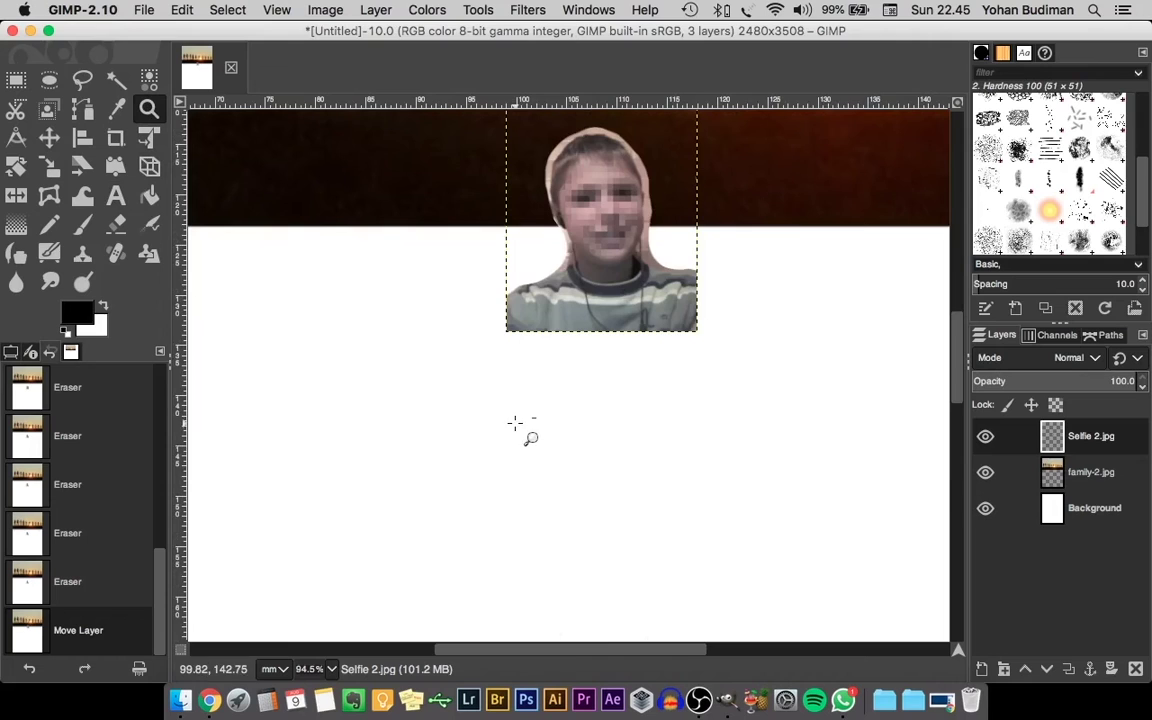
pyautogui.scroll(-6, 517, 424)
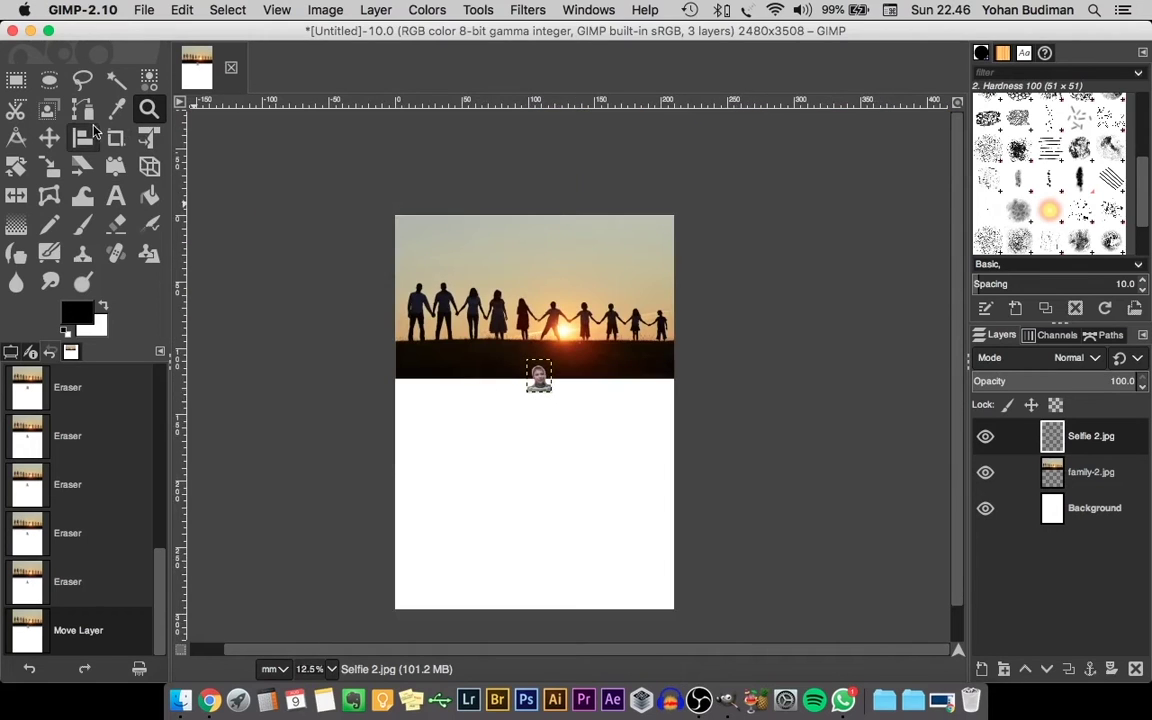
pyautogui.click(49, 137)
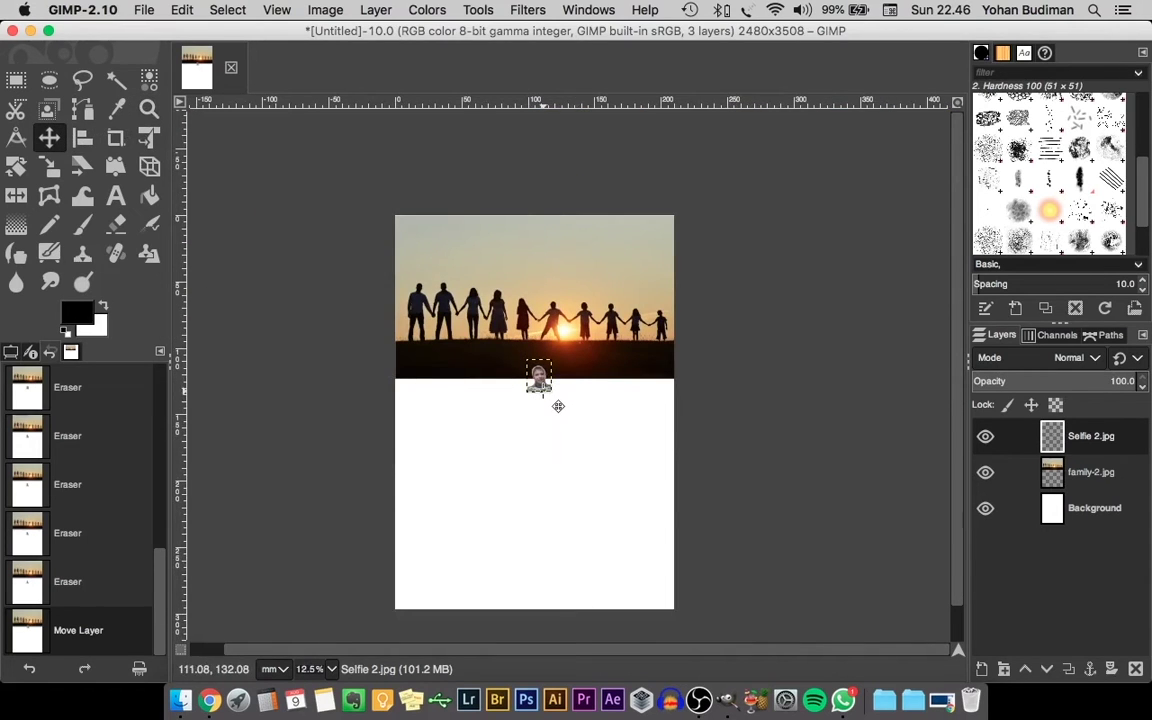
pyautogui.moveTo(558, 406); pyautogui.dragTo(435, 612)
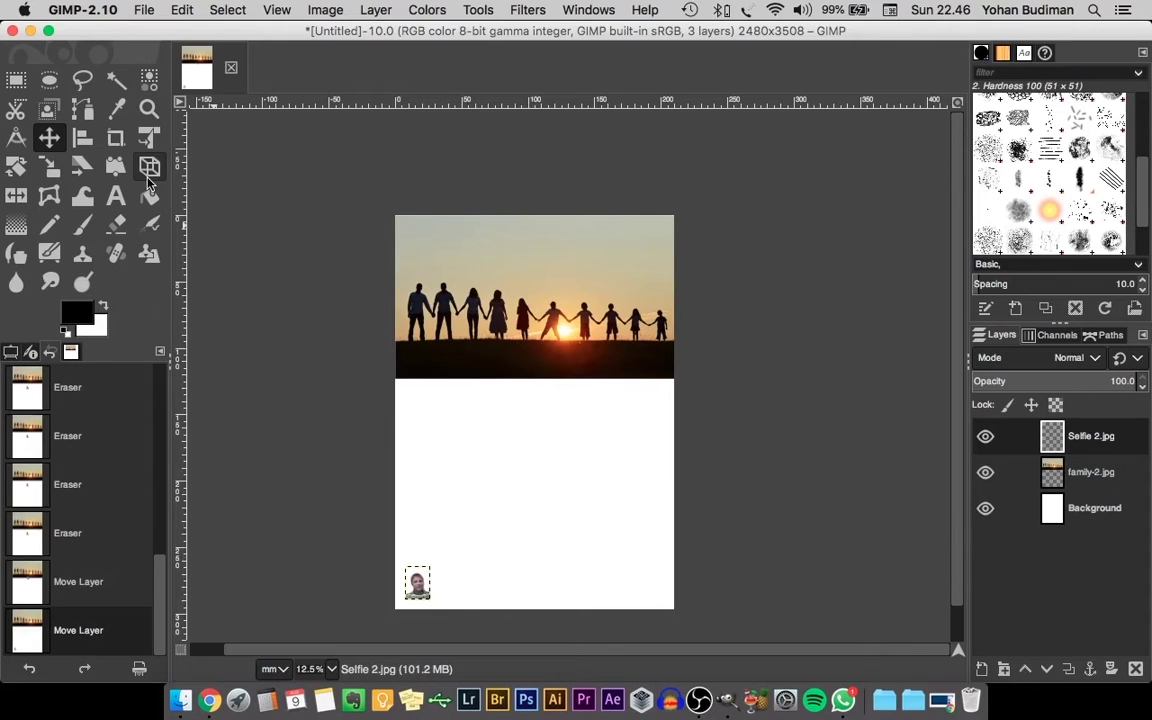
# Step: Scale the Selfie 2.jpg layer proportionally to about 54.61 × 72.81 mm, extending it up and right from its lower-left corner
pyautogui.click(49, 166)
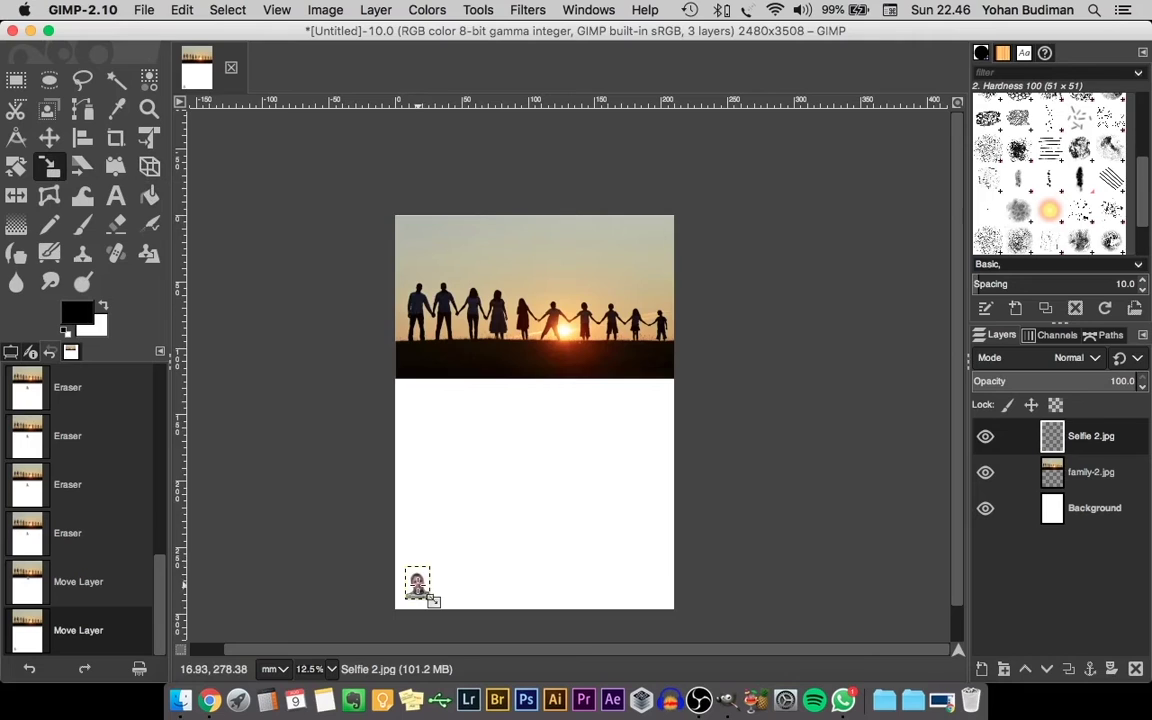
pyautogui.click(429, 595)
pyautogui.moveTo(430, 568); pyautogui.dragTo(499, 498)
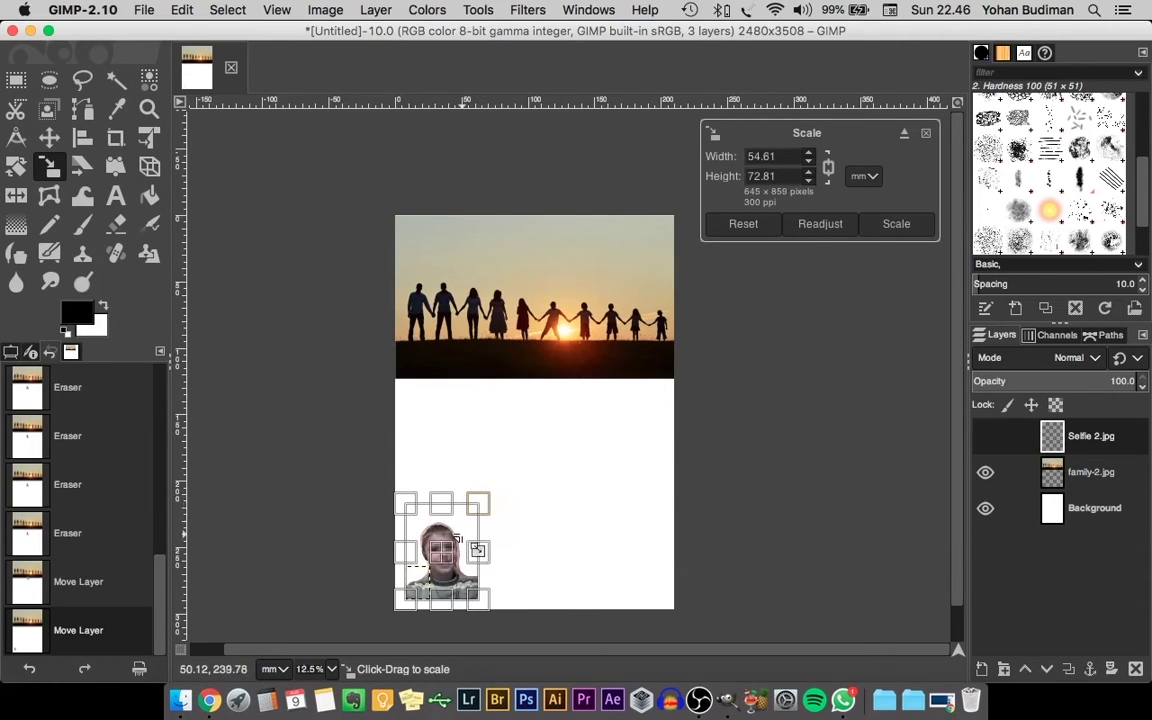
pyautogui.click(893, 223)
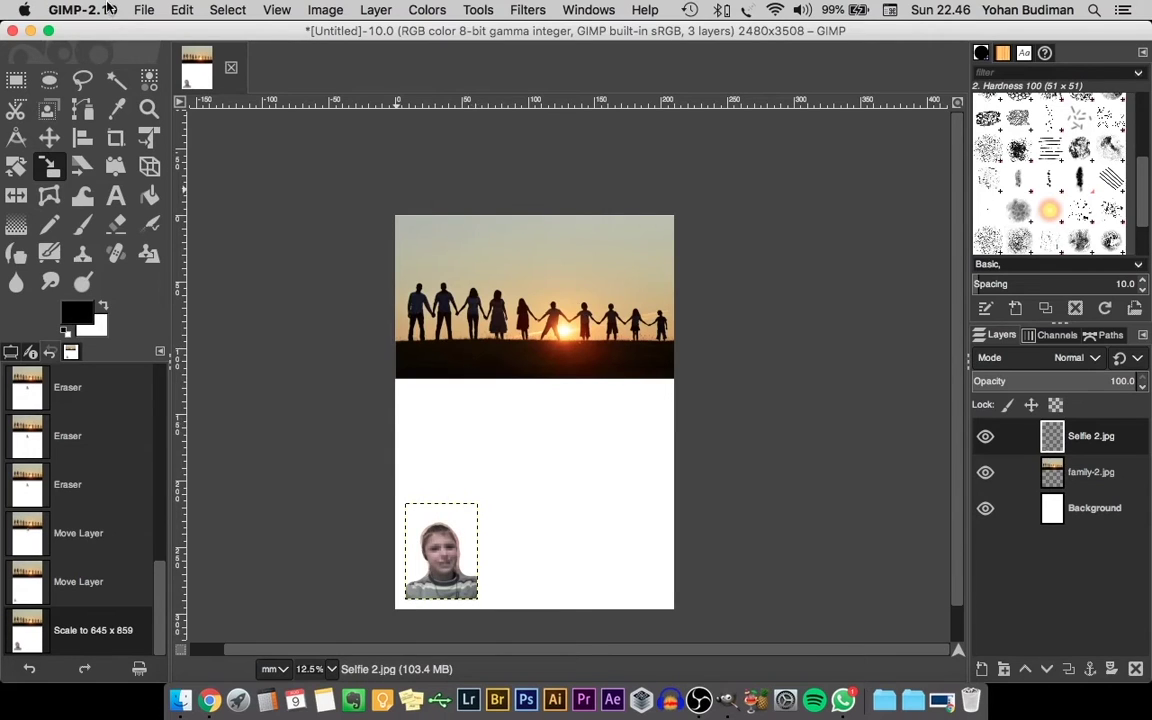
# Step: Open Camping1.jpeg from the P5 Material folder, keeping its embedded color profile and turning off further profile conversion prompts
pyautogui.click(144, 9)
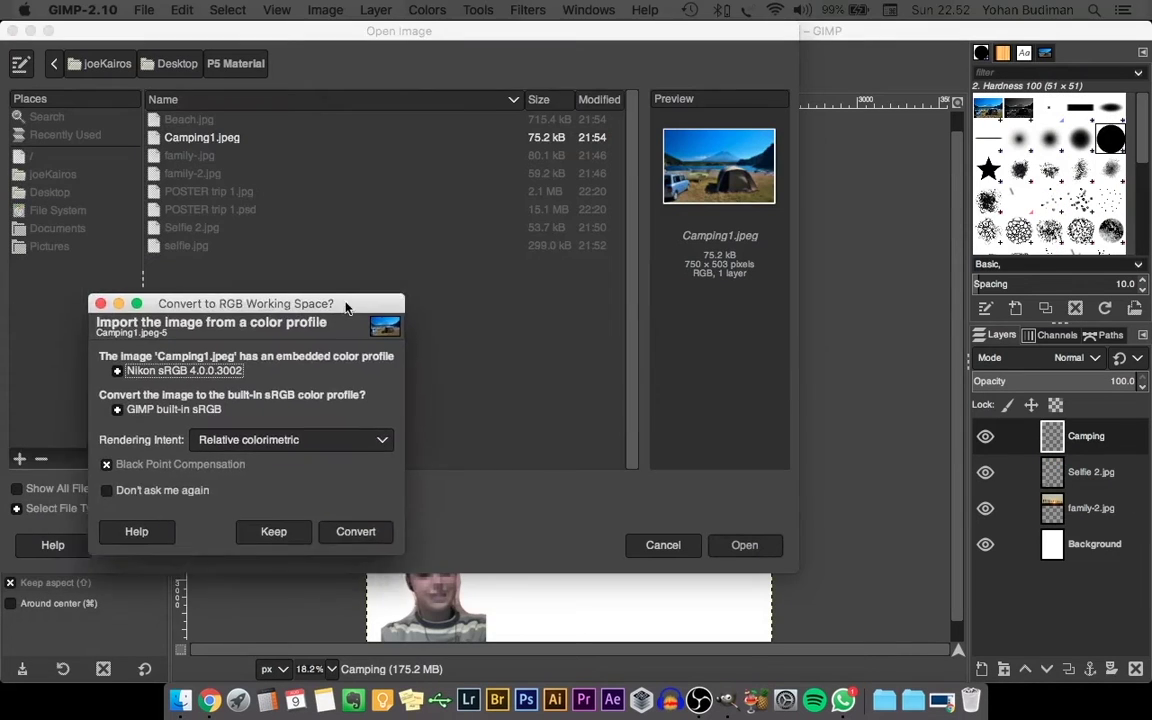
pyautogui.moveTo(345, 305); pyautogui.dragTo(519, 212)
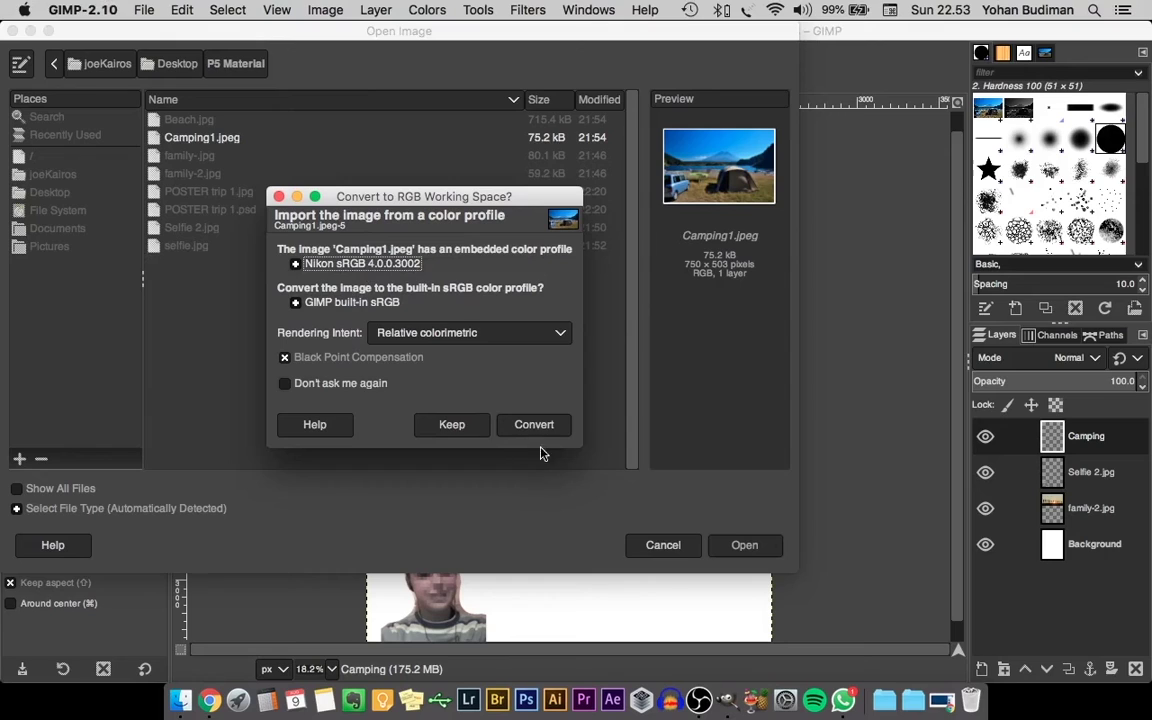
pyautogui.click(285, 384)
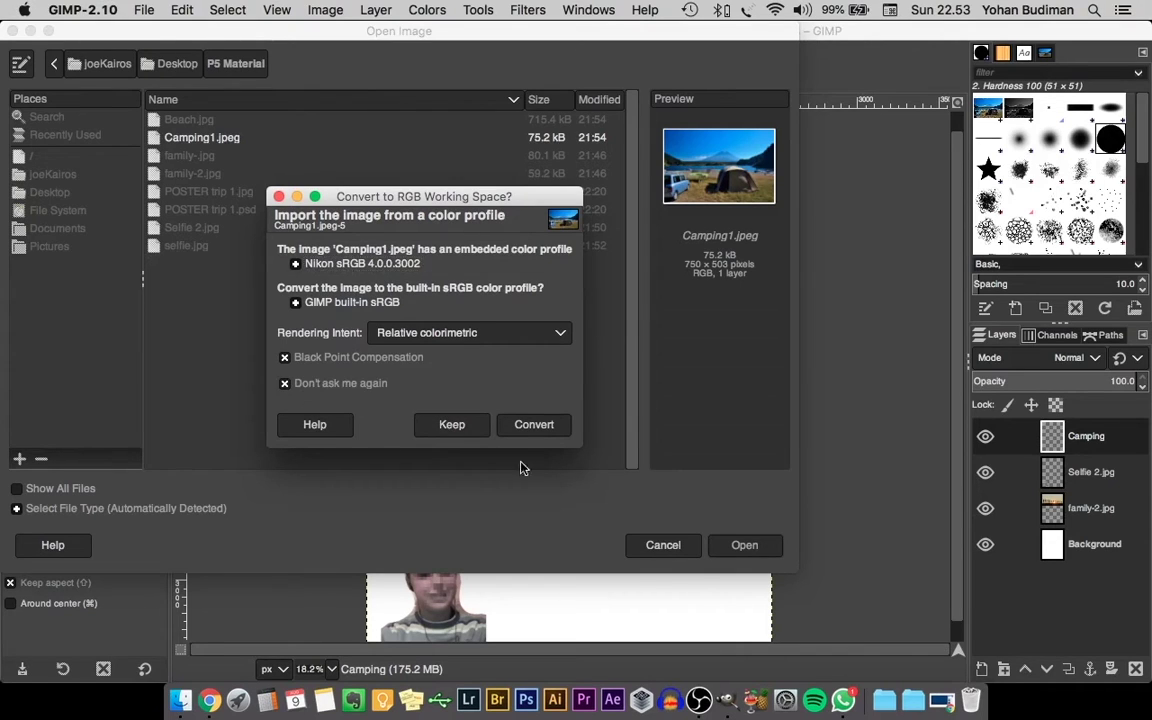
pyautogui.click(452, 425)
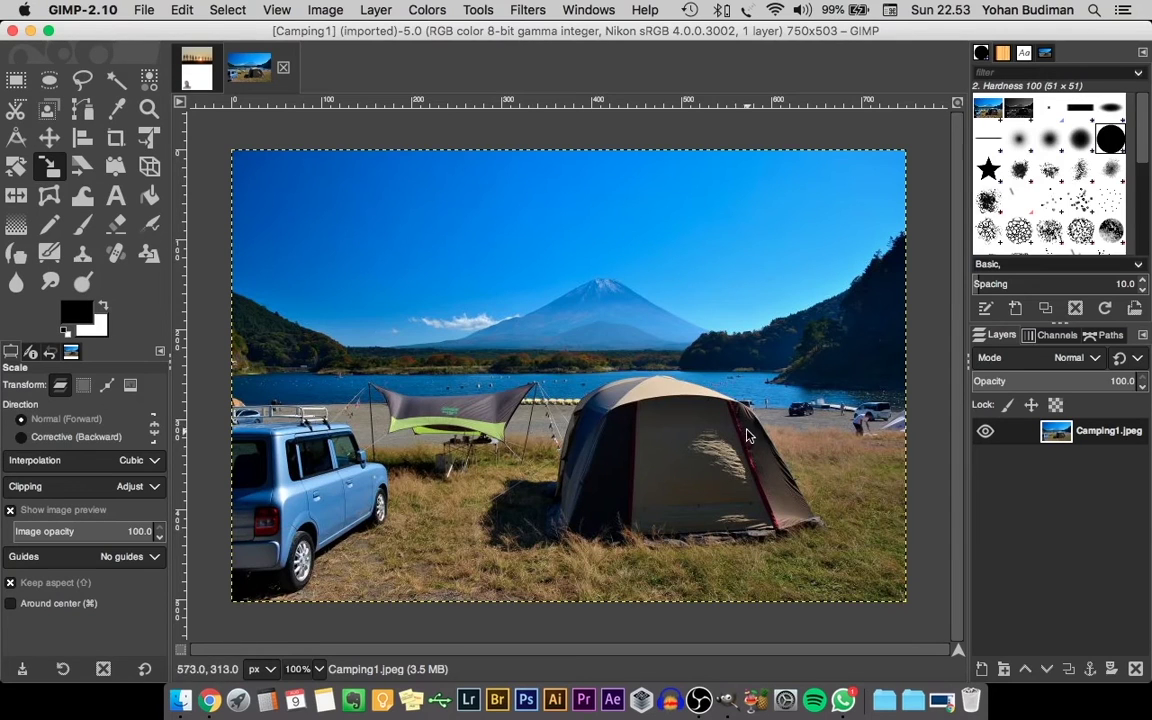
# Step: Copy the Camping1.jpeg photo and close its image to return to the A4 composition
pyautogui.rightClick(509, 300)
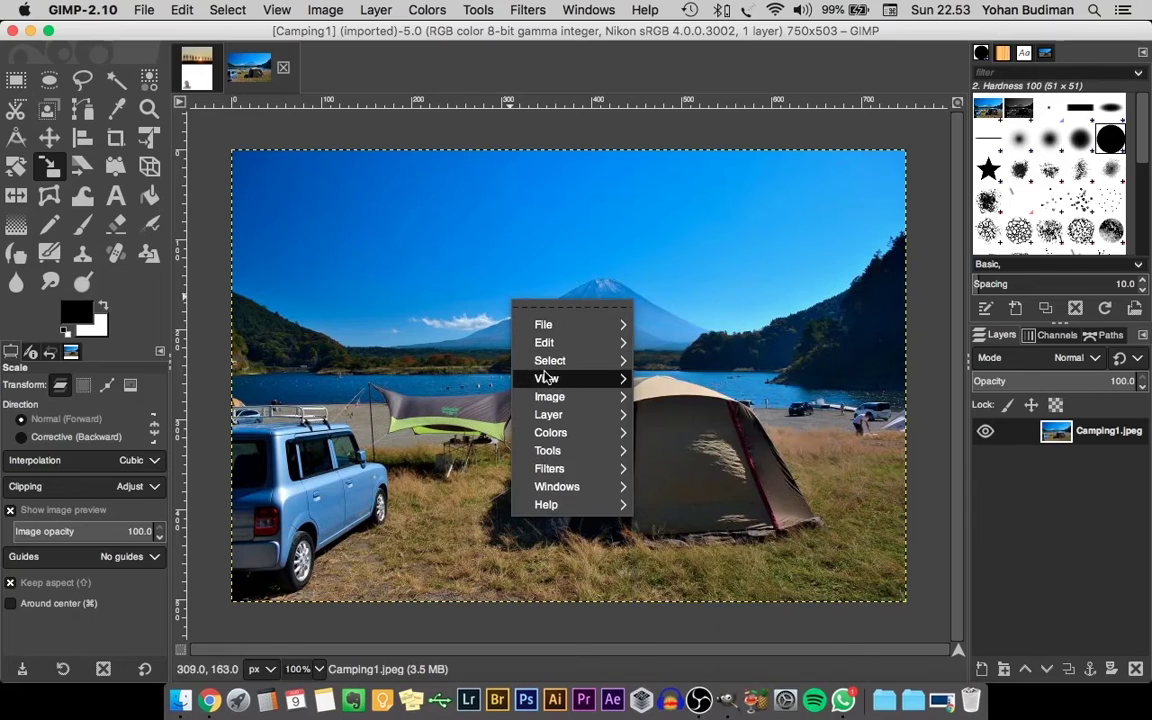
pyautogui.moveTo(549, 382)
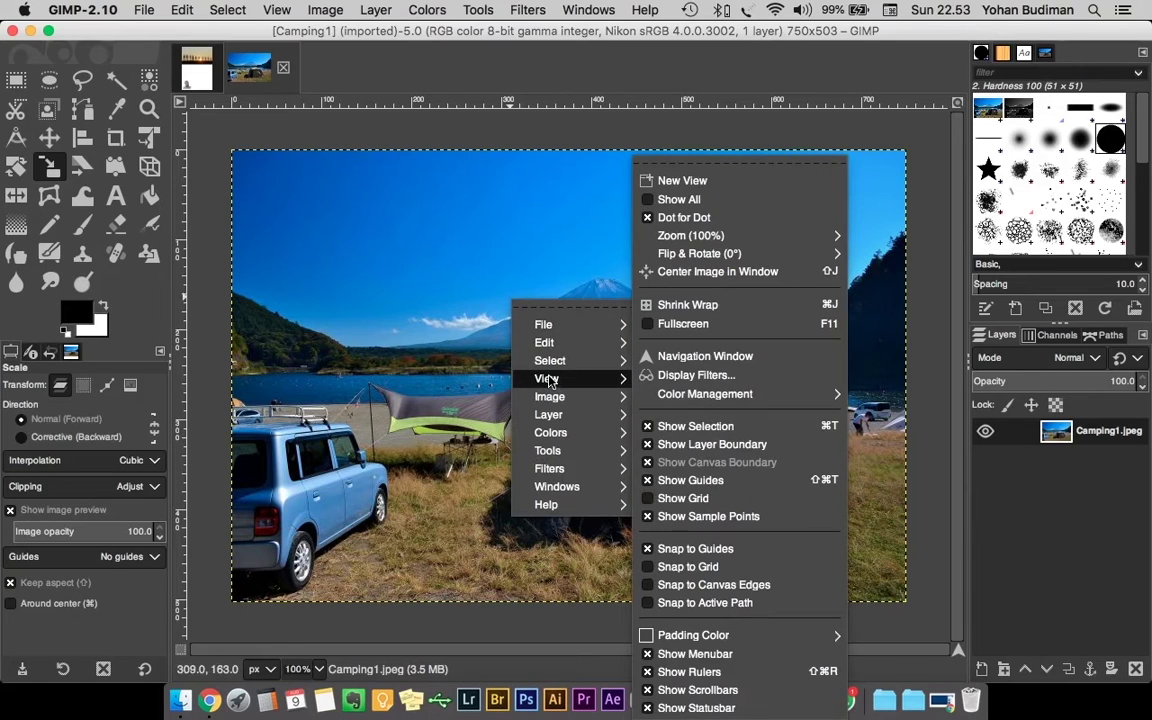
pyautogui.moveTo(557, 344)
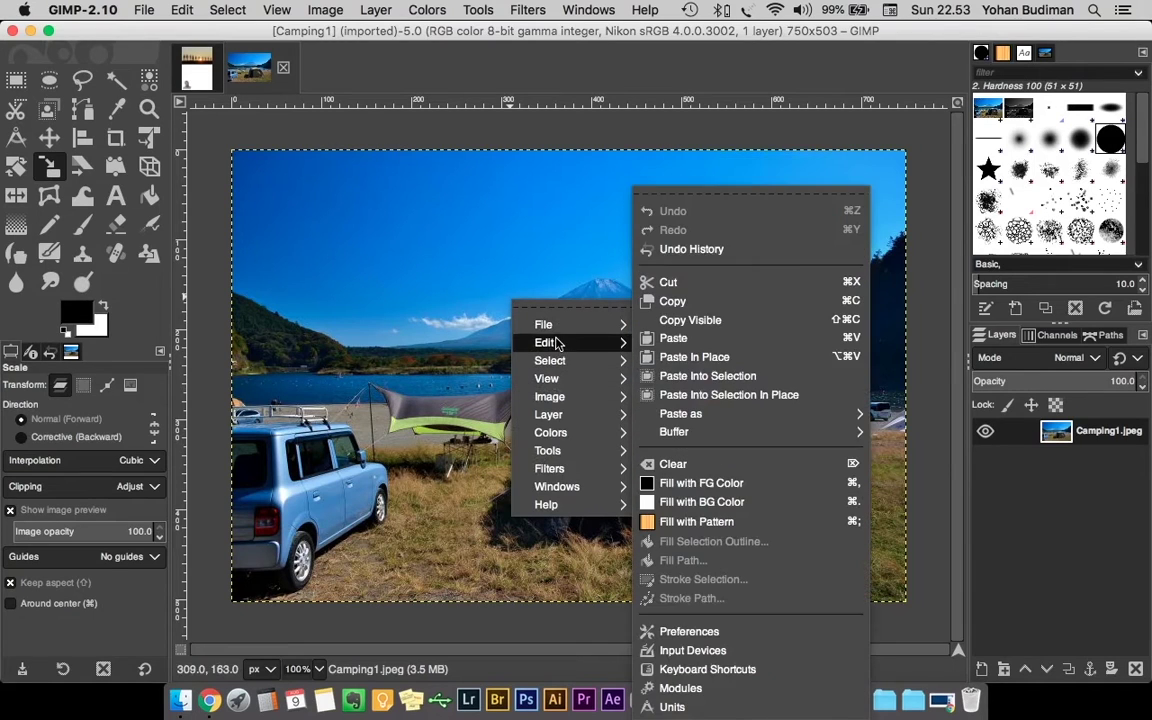
pyautogui.click(711, 300)
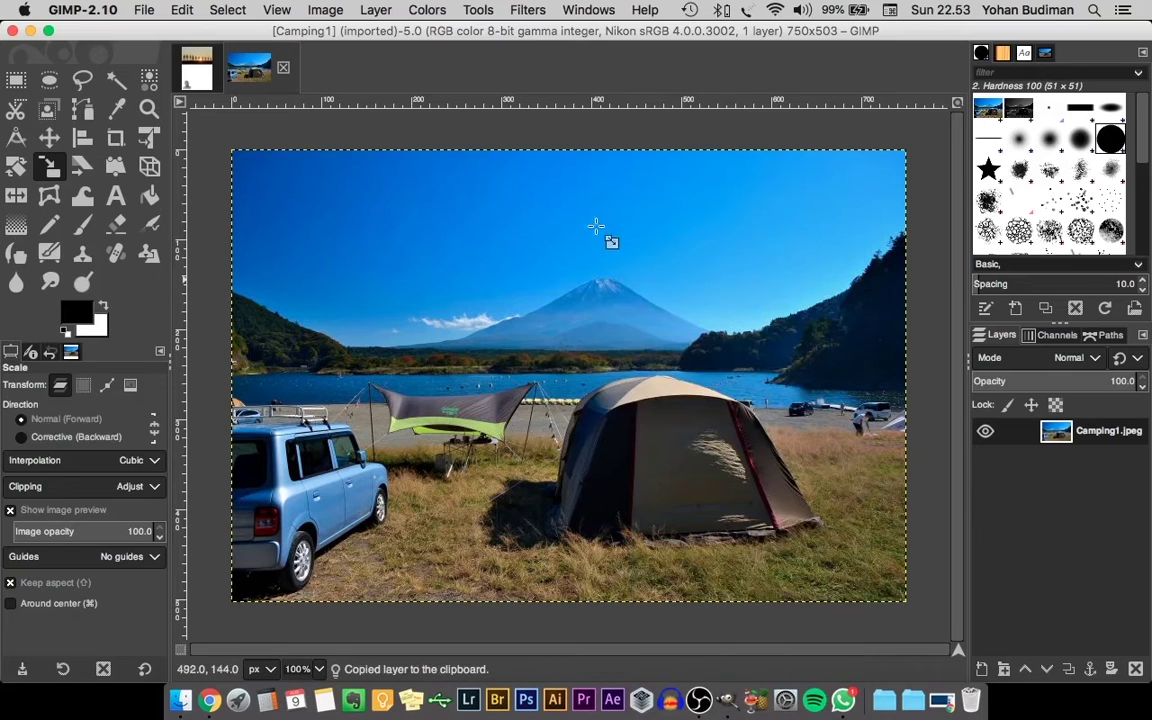
pyautogui.click(284, 69)
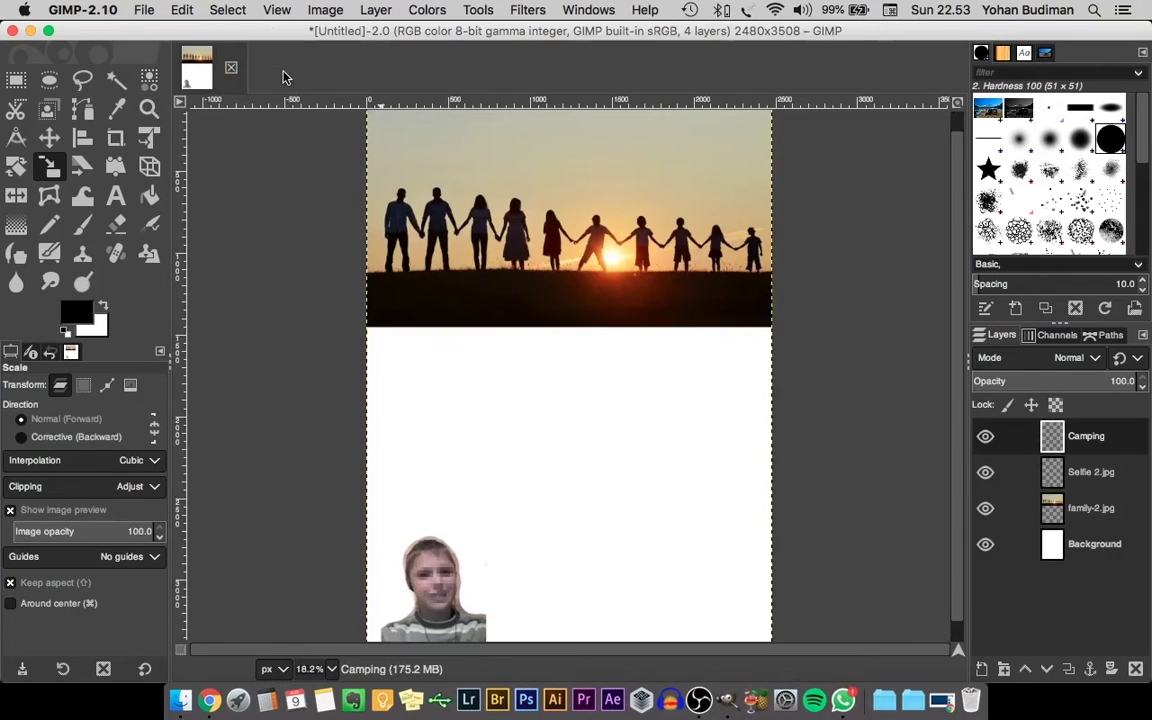
# Step: Paste the copied camping photo into the A4 composition with the Camping layer active
pyautogui.rightClick(590, 416)
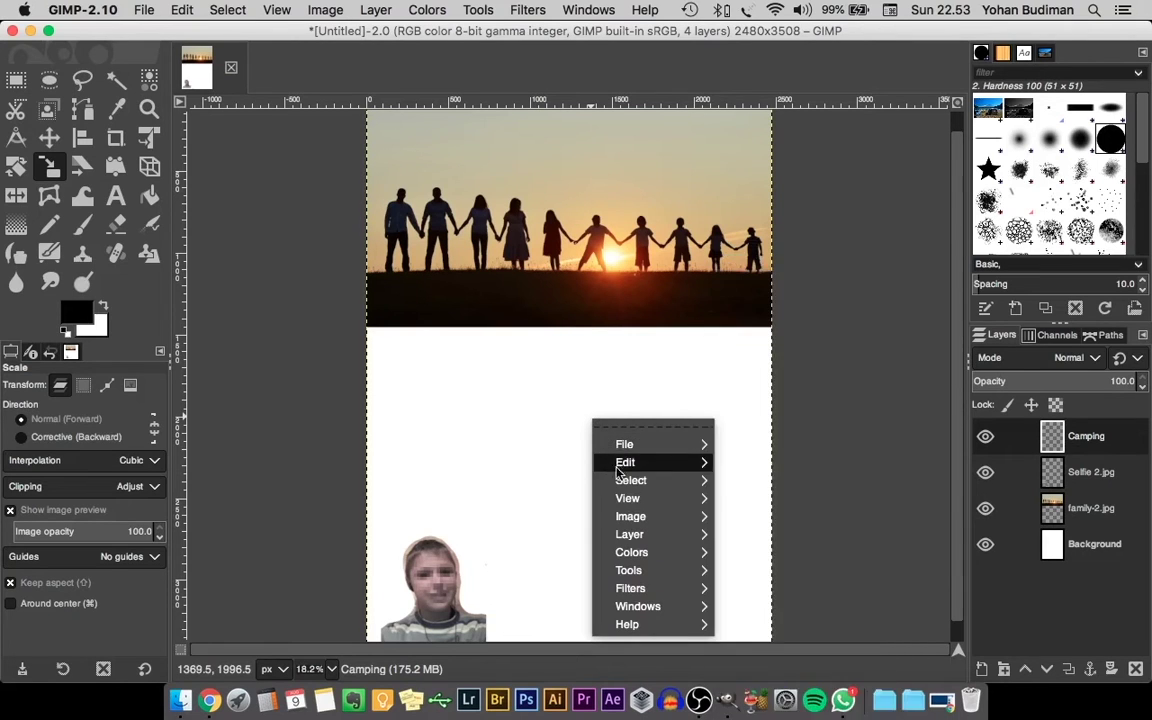
pyautogui.moveTo(627, 497)
pyautogui.moveTo(629, 459)
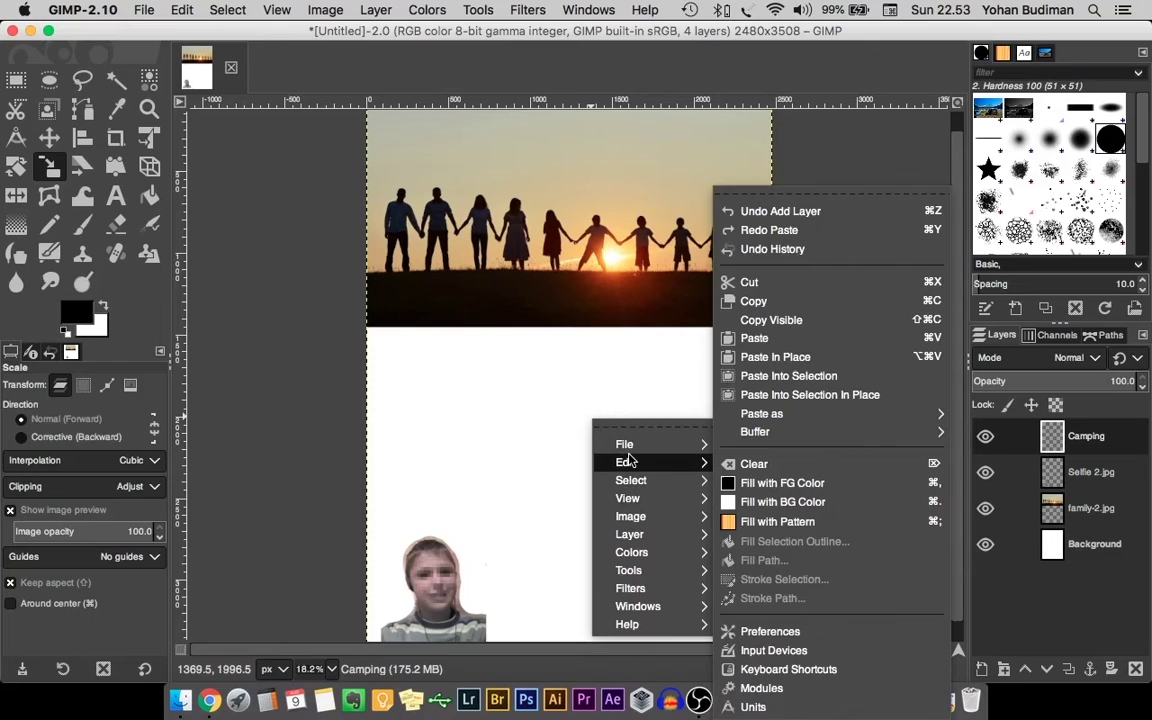
pyautogui.click(783, 341)
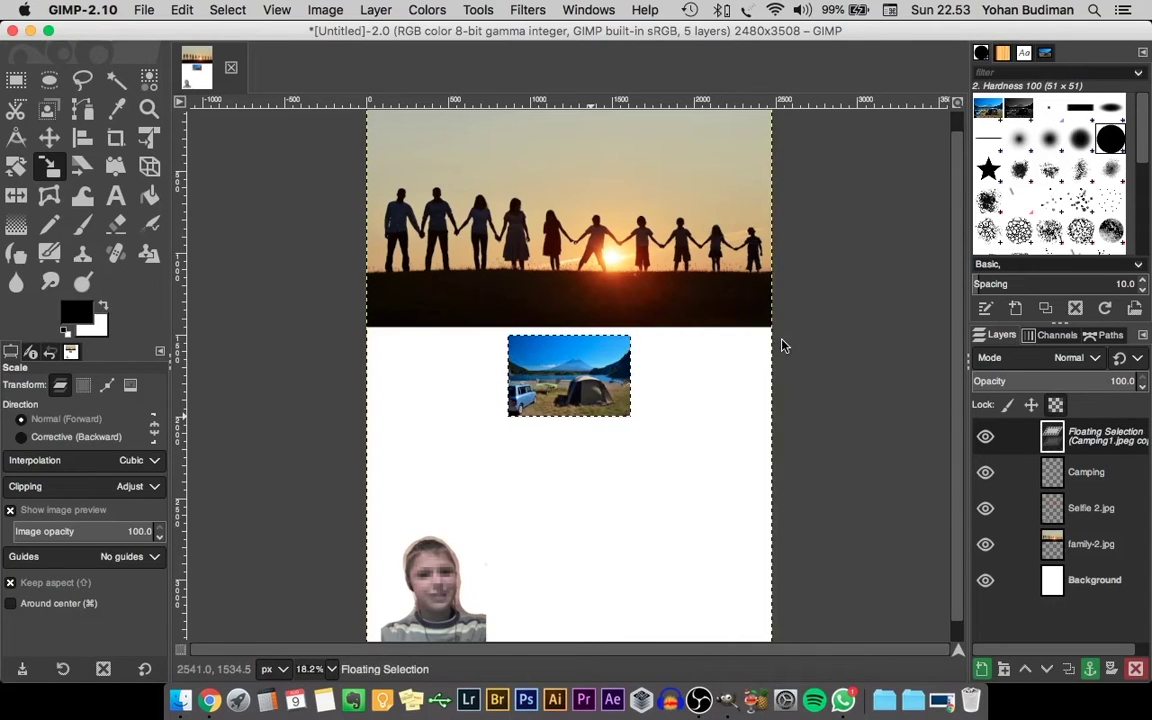
# Step: Move the pasted camping photo near the page's right edge, just below the family photo, and anchor it to the Camping layer
pyautogui.click(49, 138)
pyautogui.moveTo(585, 391); pyautogui.dragTo(710, 400)
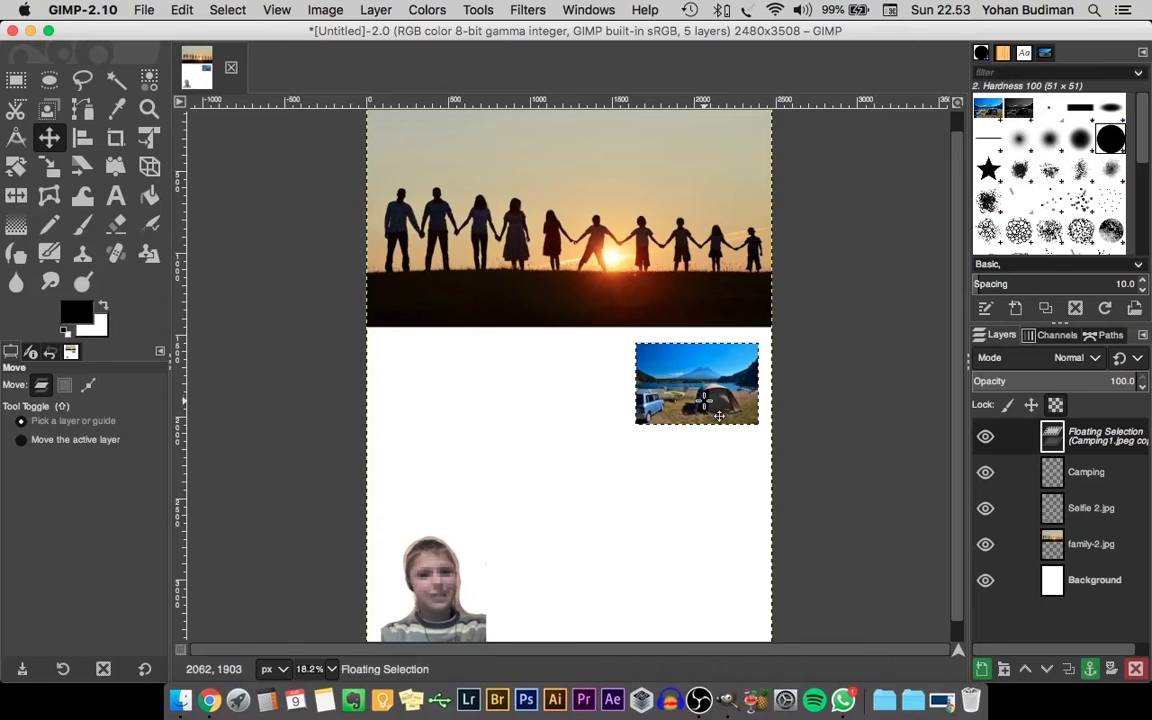
pyautogui.click(563, 411)
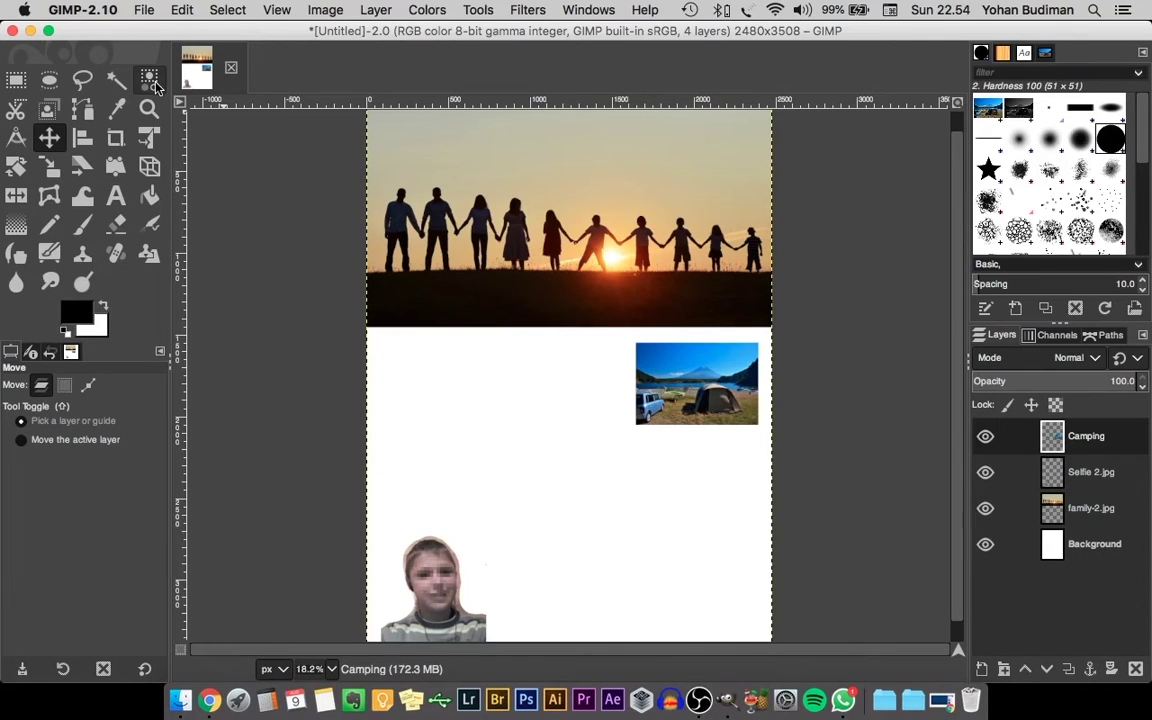
# Step: Add Beach.jpg from the P5 Material folder to the composition as a new layer
pyautogui.click(144, 11)
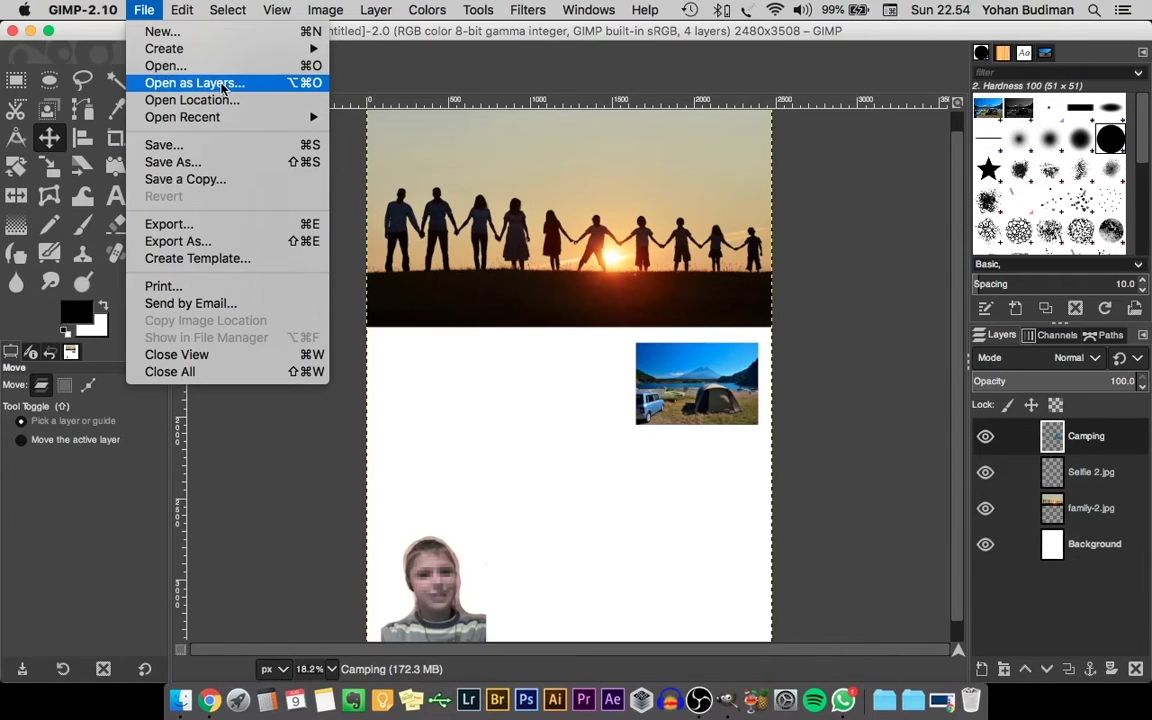
pyautogui.click(222, 86)
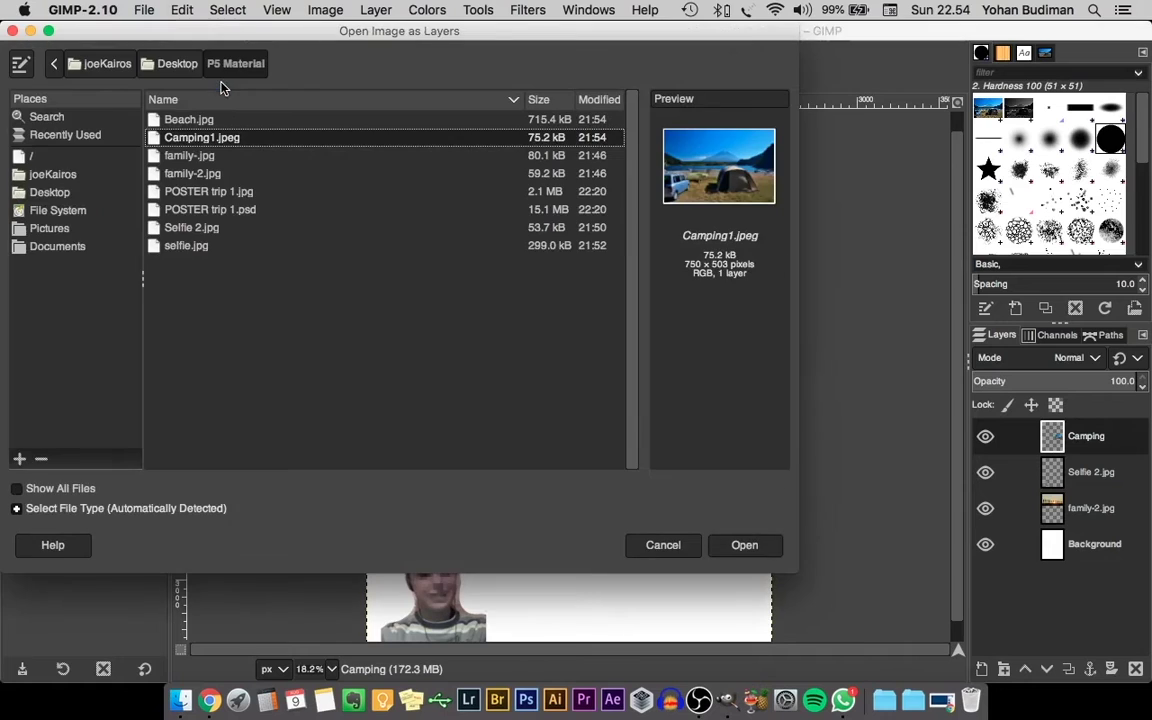
pyautogui.click(220, 121)
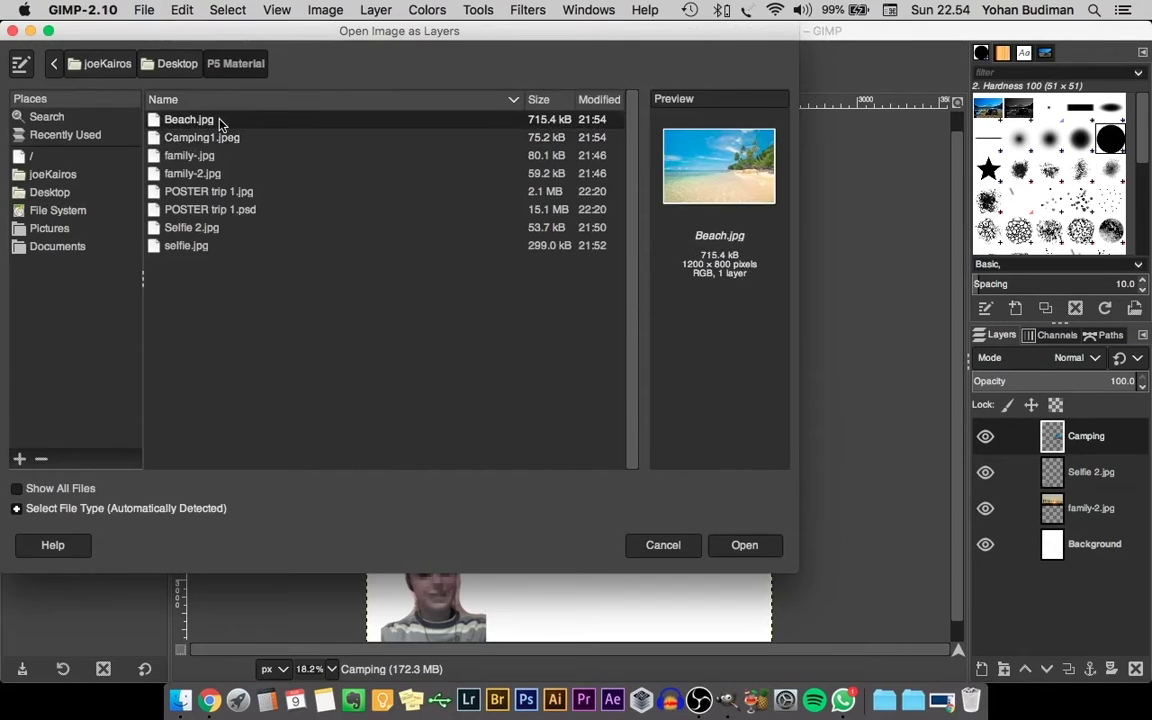
pyautogui.click(744, 545)
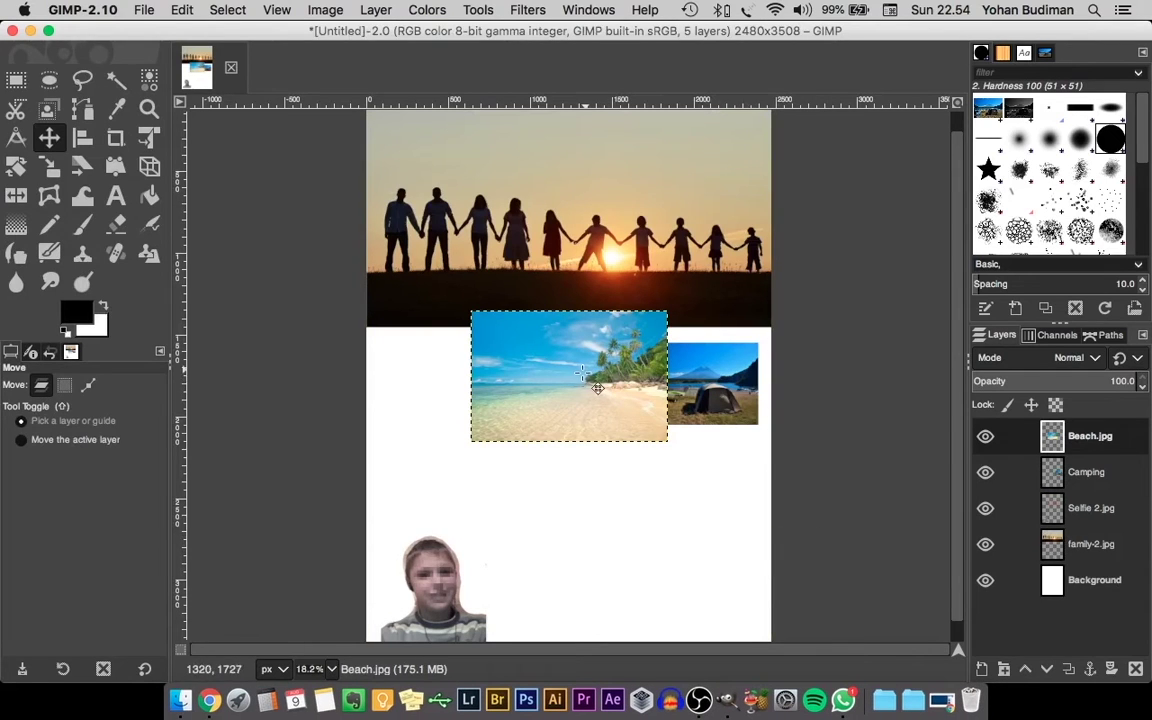
# Step: Move the beach photo below the camping photo, aligned at its right edge, and scale it to 738 × 492 px with its aspect ratio kept
pyautogui.moveTo(582, 373); pyautogui.dragTo(668, 507)
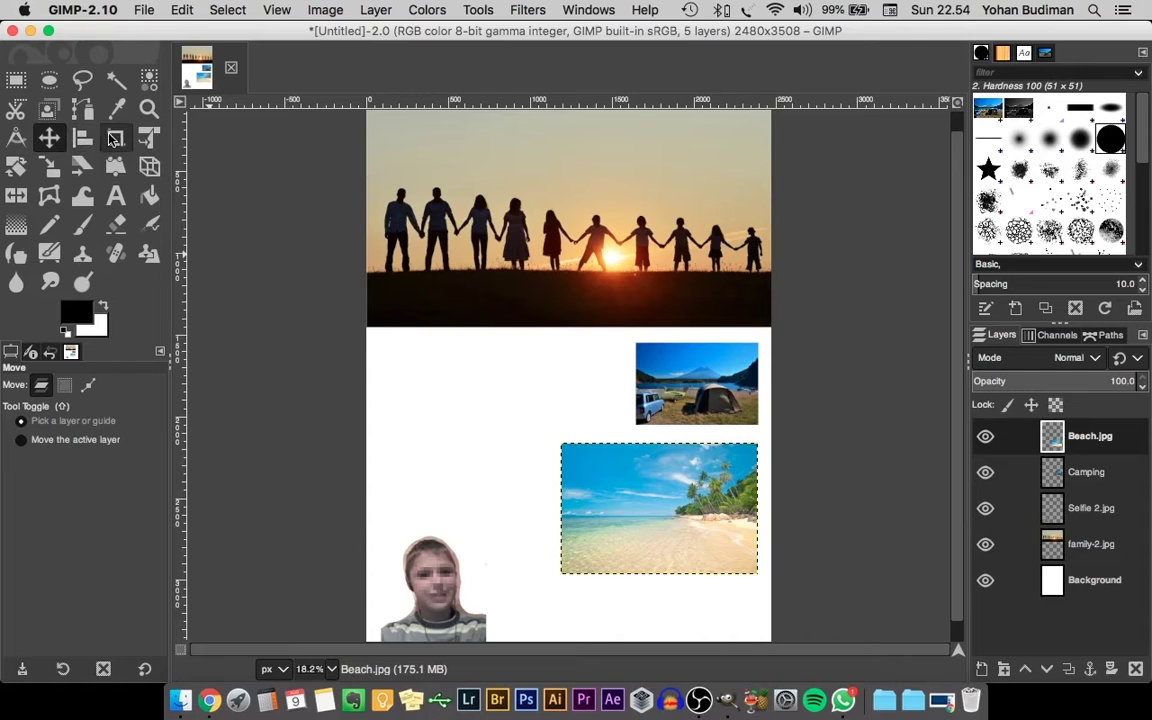
pyautogui.click(49, 166)
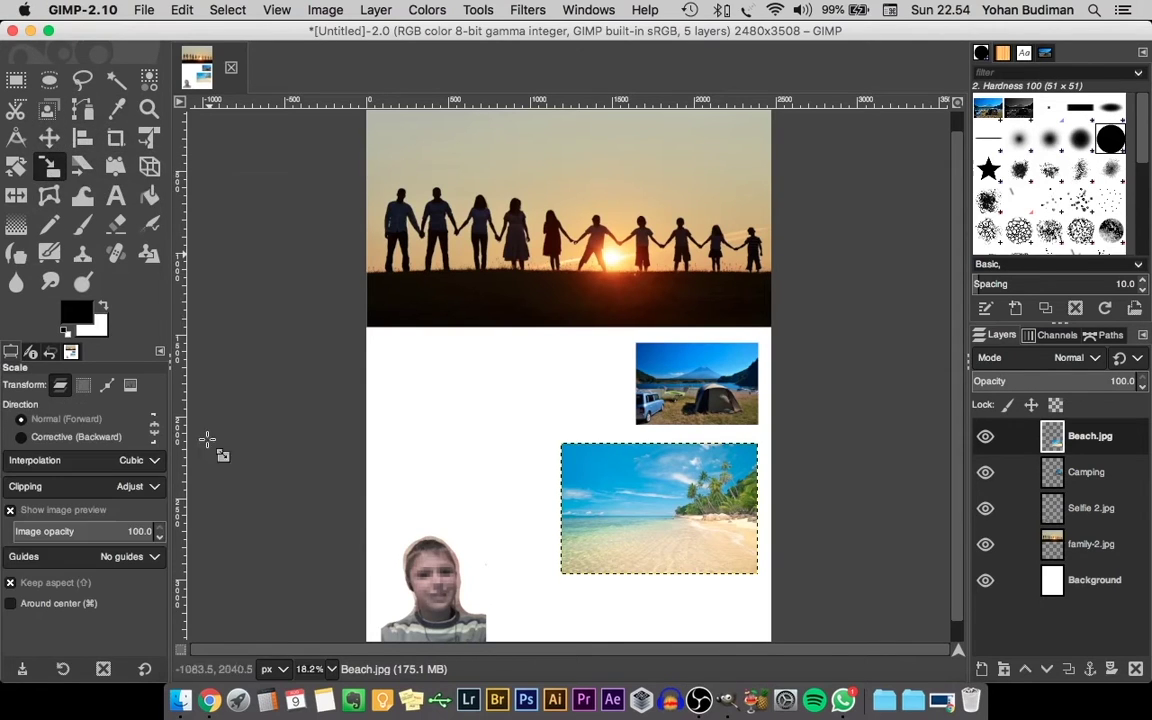
pyautogui.click(661, 548)
pyautogui.moveTo(563, 577); pyautogui.dragTo(645, 535)
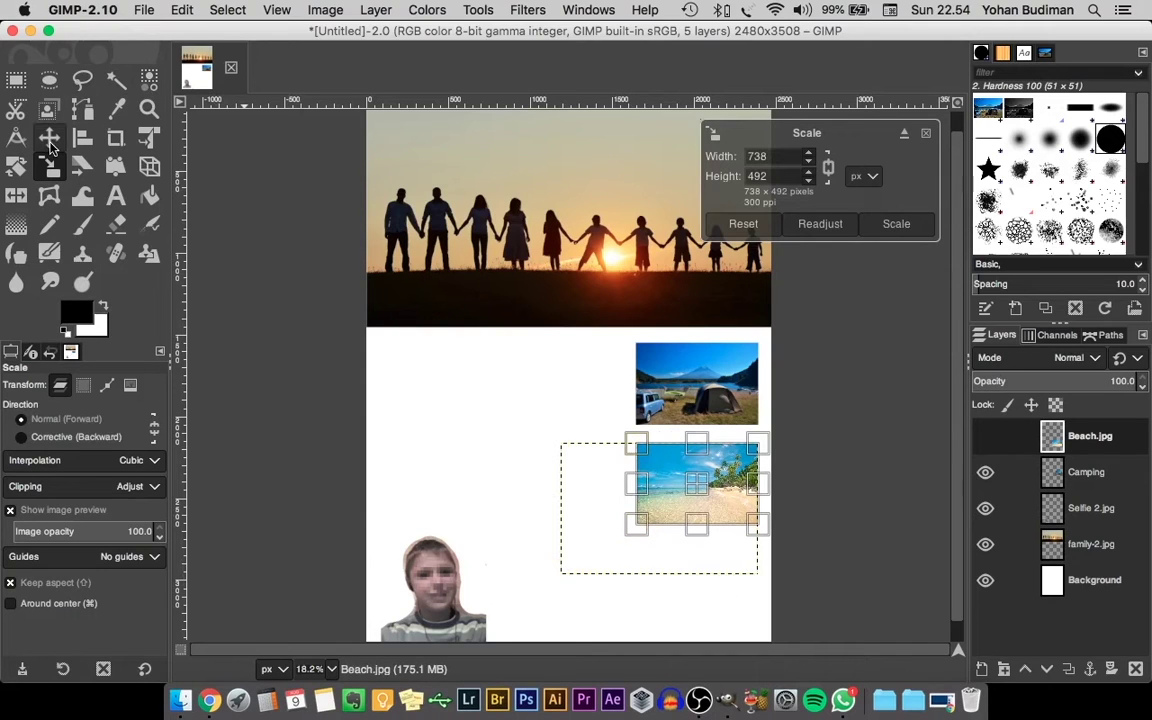
pyautogui.click(896, 224)
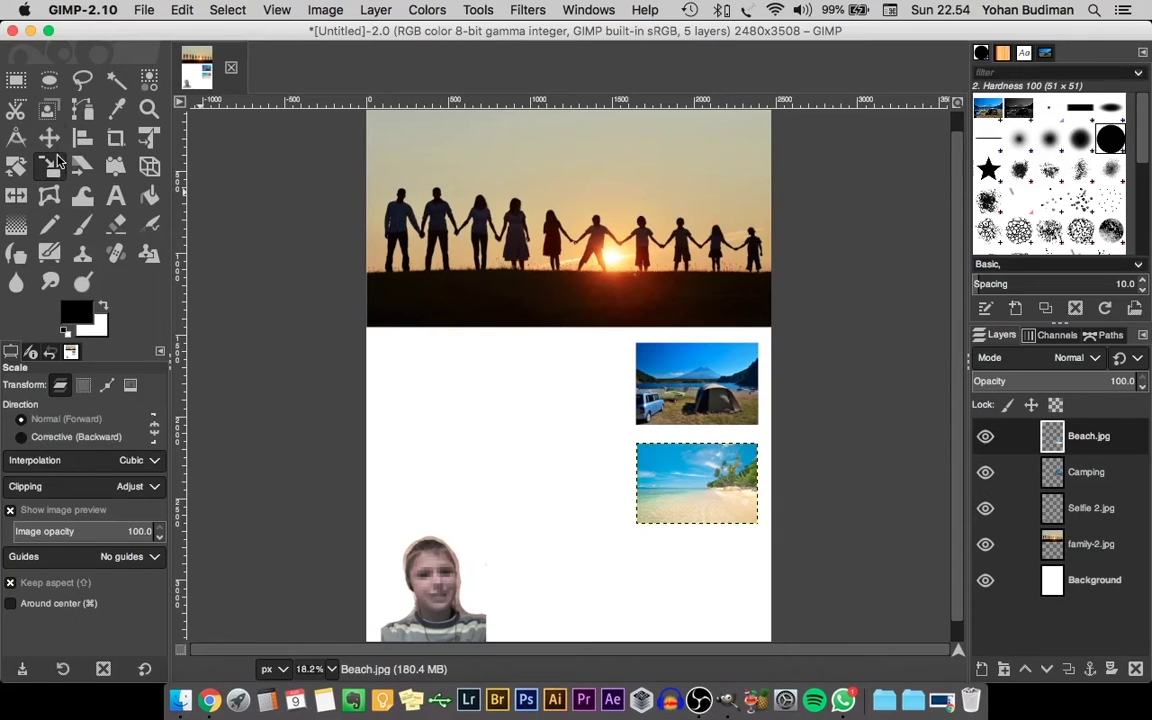
pyautogui.click(49, 137)
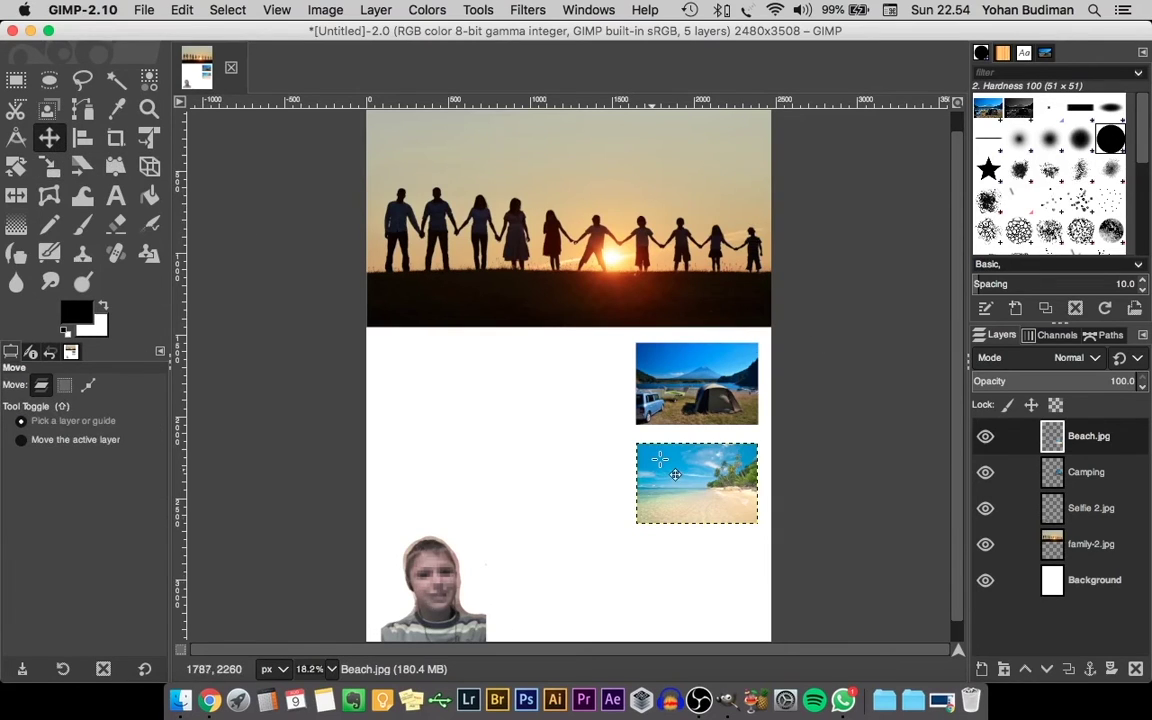
pyautogui.click(1088, 474)
pyautogui.click(1095, 510)
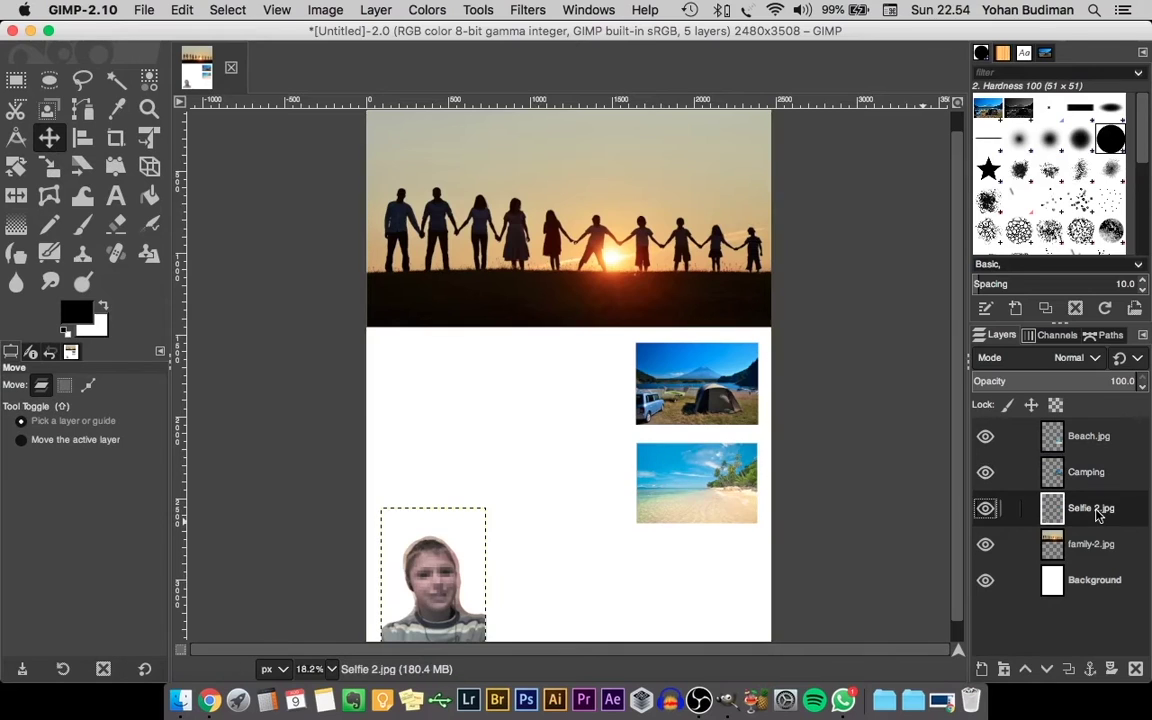
pyautogui.click(1093, 580)
pyautogui.click(1090, 544)
pyautogui.click(1088, 437)
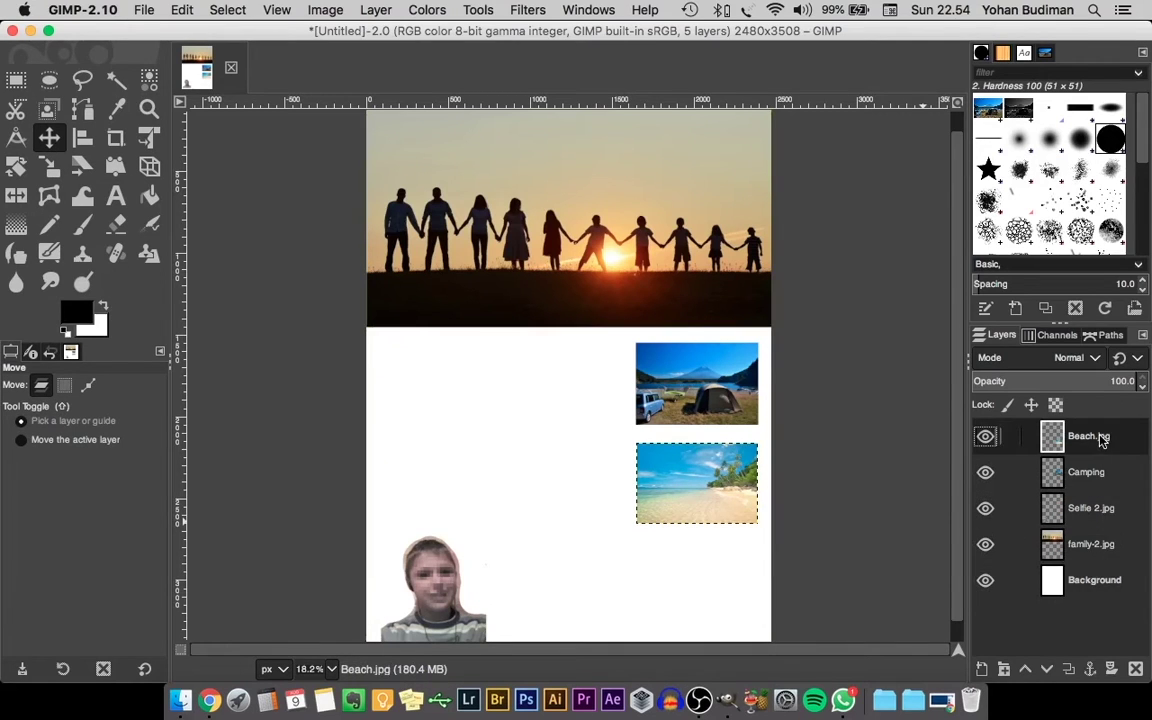
# Step: Add the centre-justified text "FAMILY TRIP" in the sky above the family in the sunset photo
pyautogui.click(148, 108)
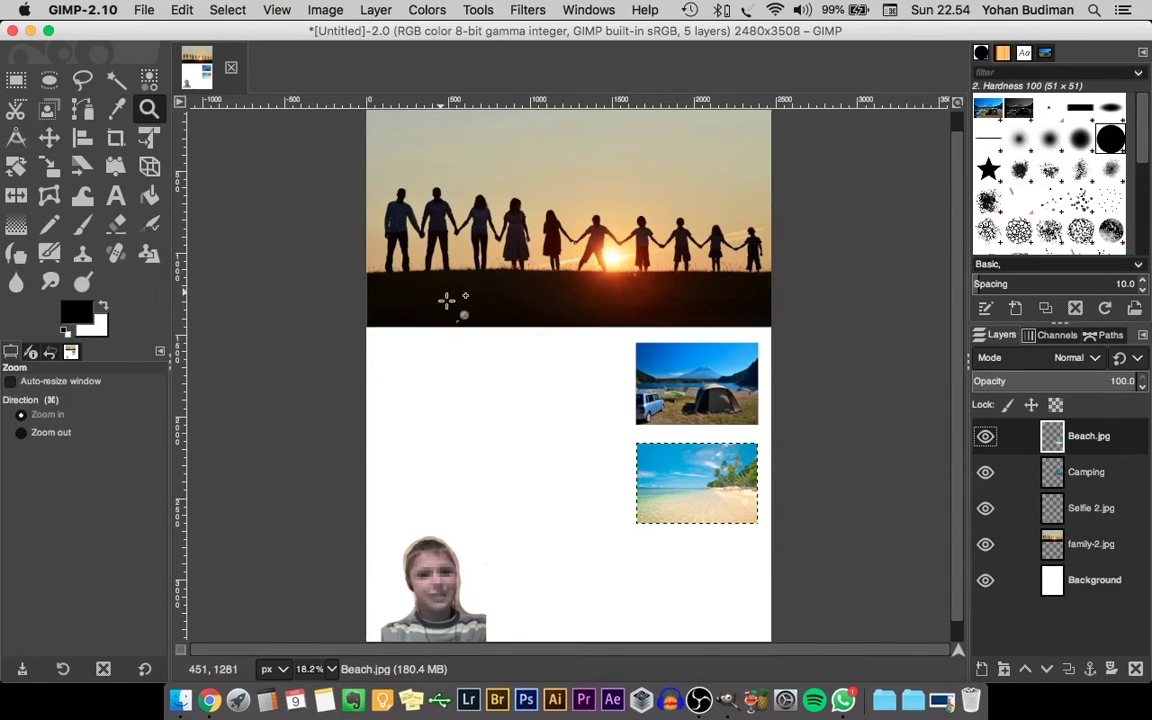
pyautogui.click(509, 373)
pyautogui.keyDown('super'); pyautogui.click(514, 378); pyautogui.keyUp('super')
pyautogui.keyDown('super'); pyautogui.click(514, 378); pyautogui.keyUp('super')
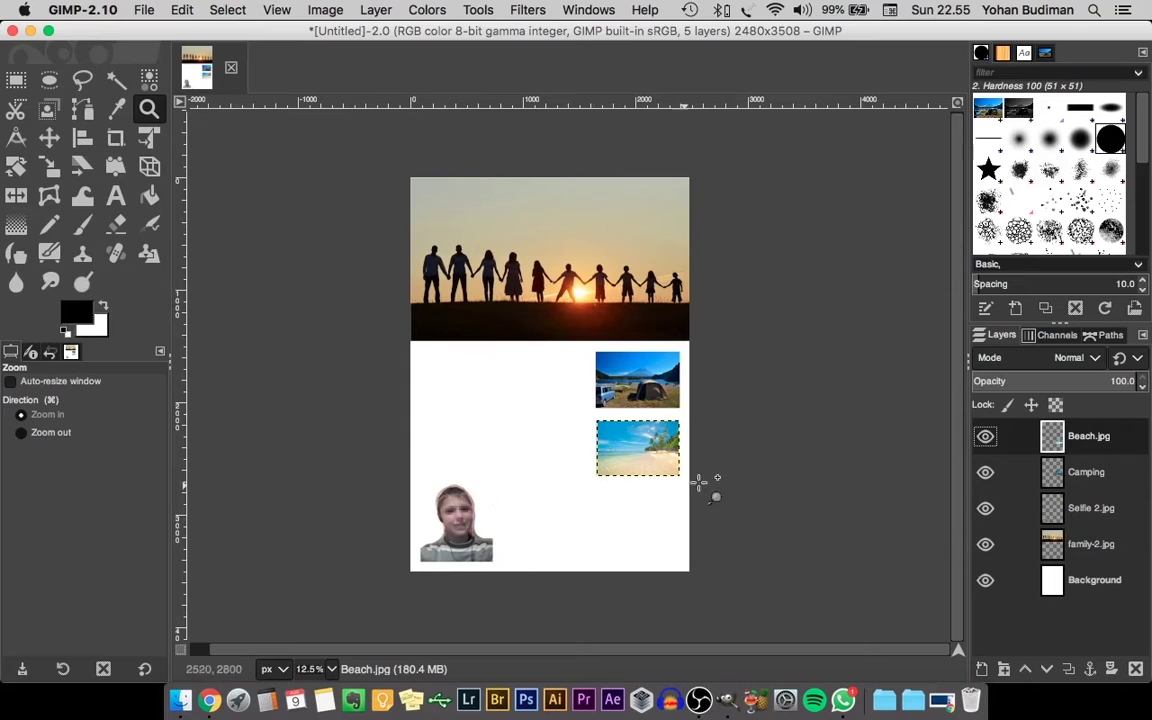
pyautogui.click(116, 197)
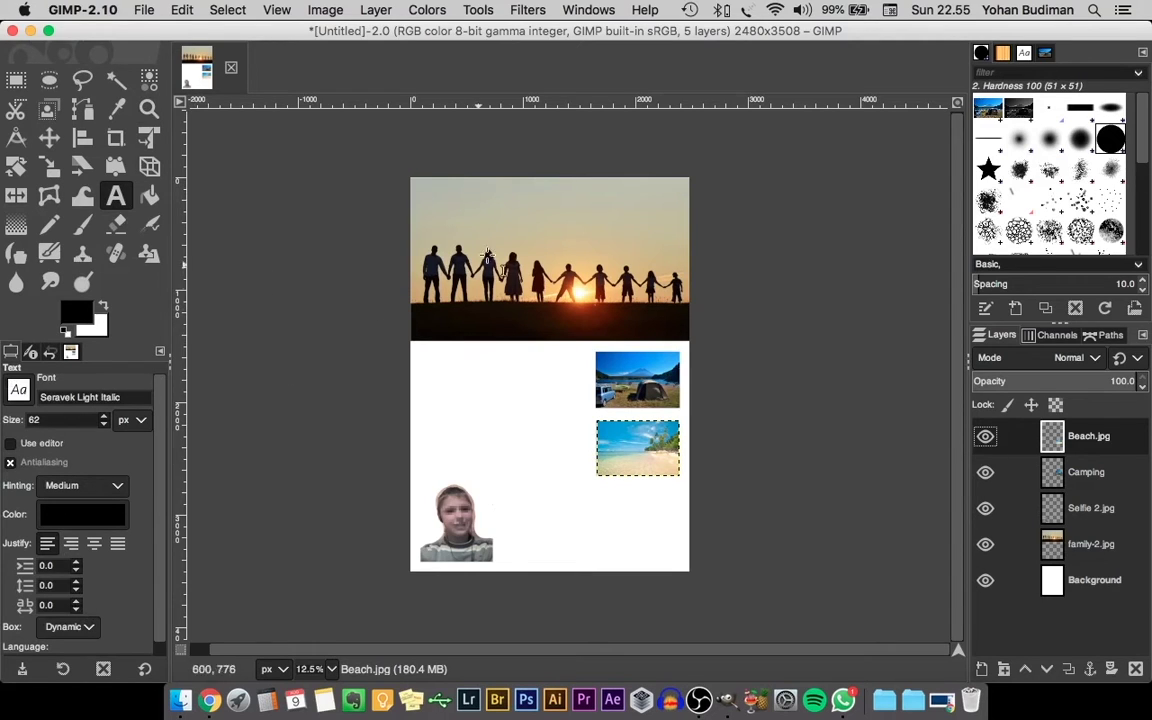
pyautogui.click(94, 543)
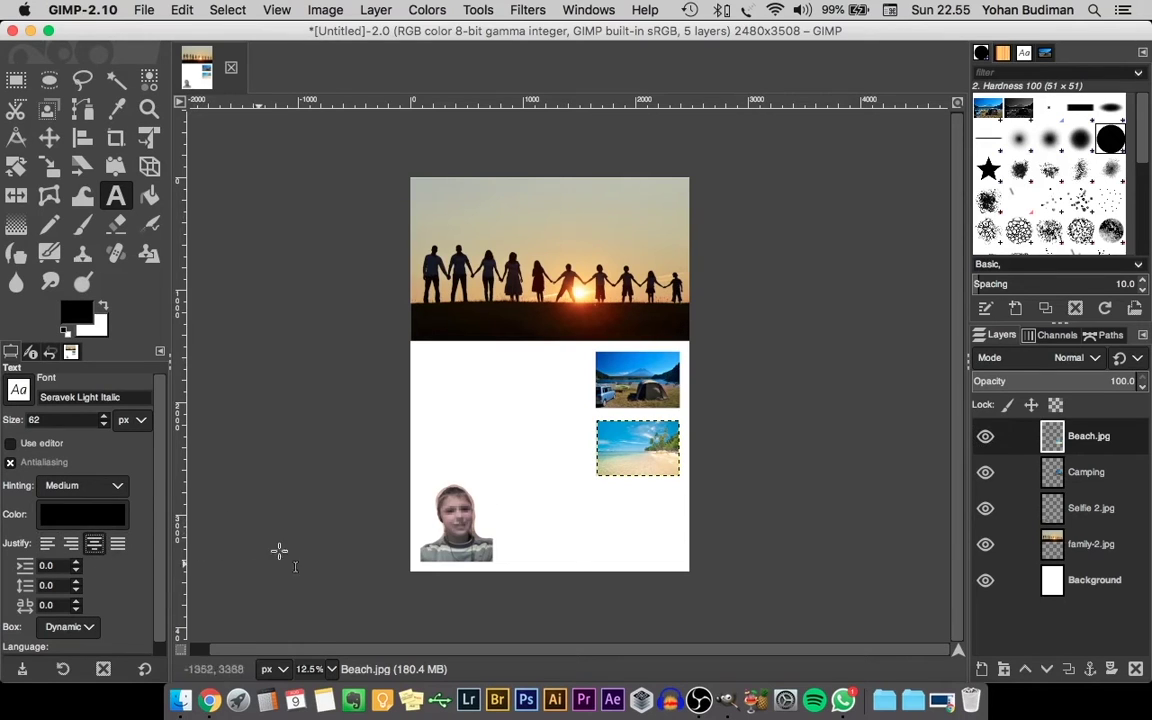
pyautogui.click(544, 218)
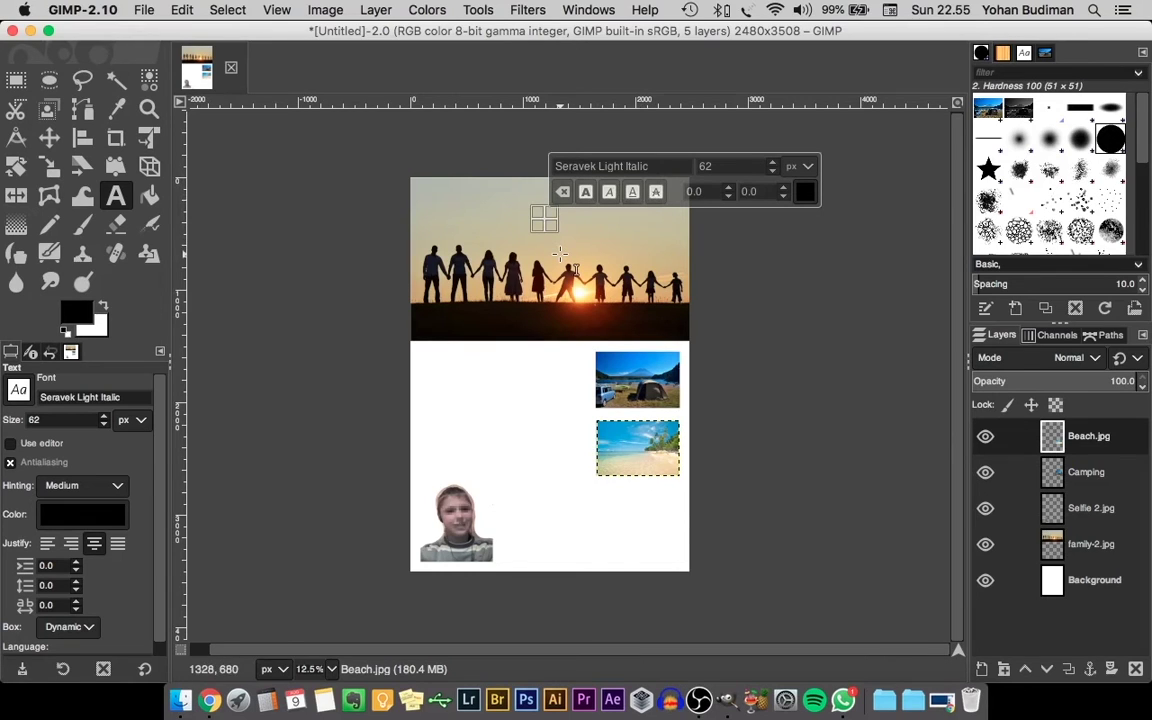
pyautogui.write('F')
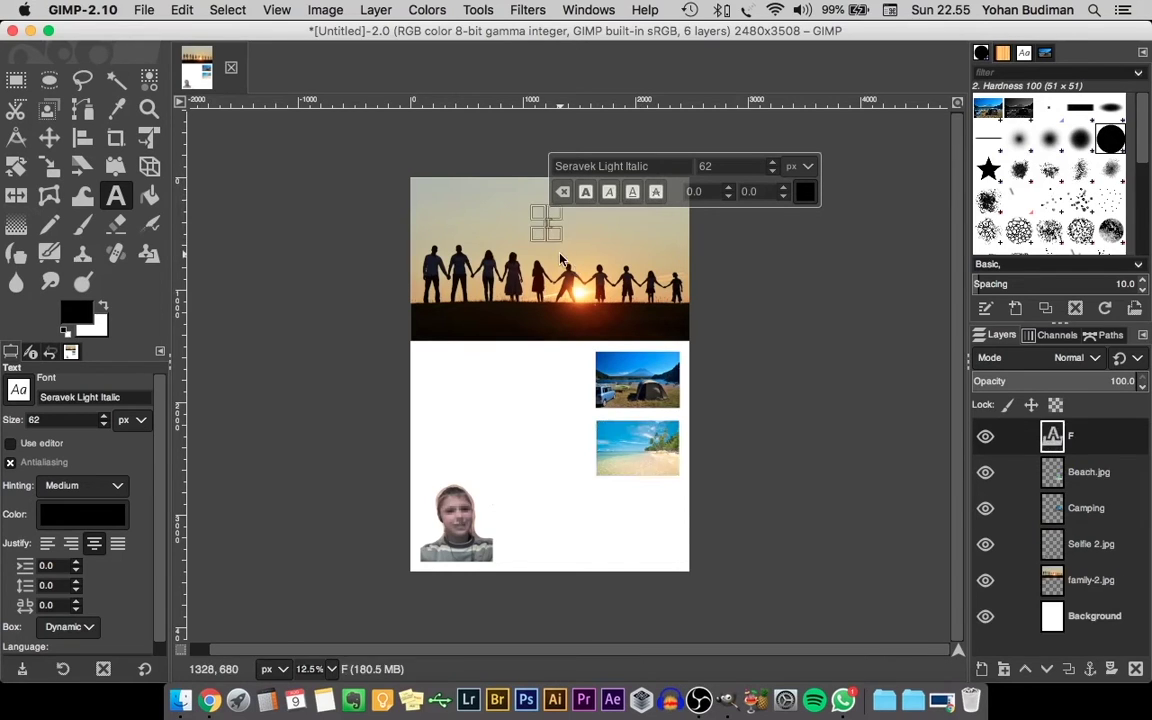
pyautogui.write('AM')
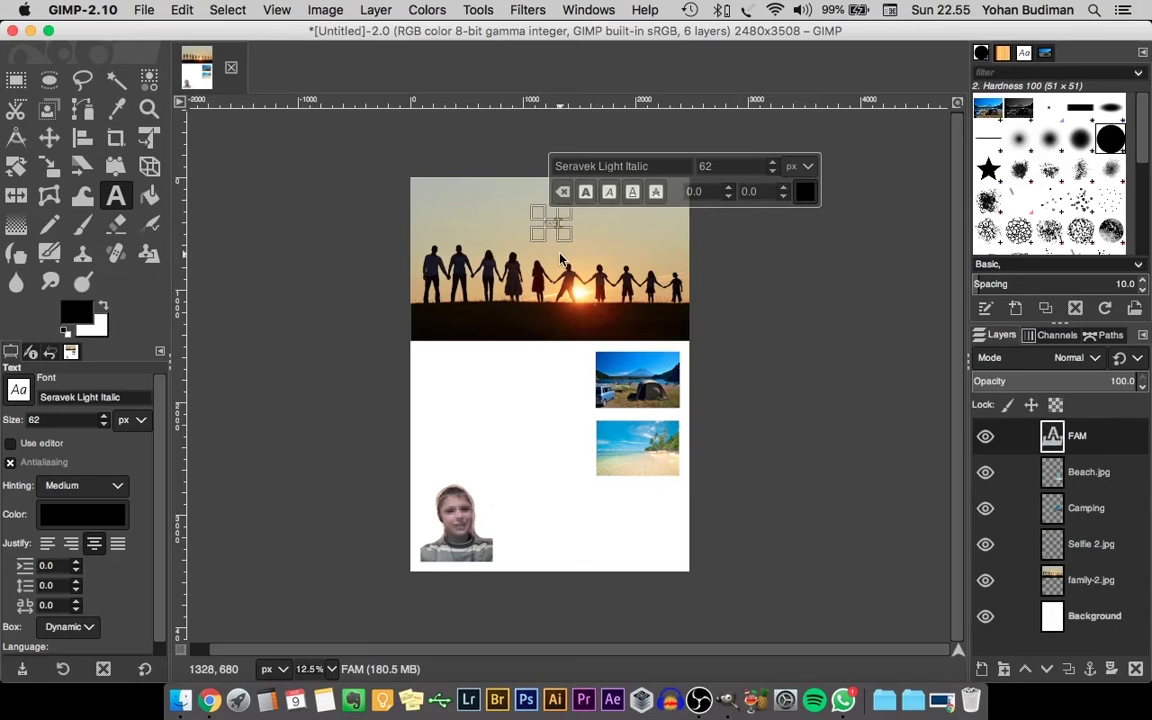
pyautogui.write('ILY TRIP')
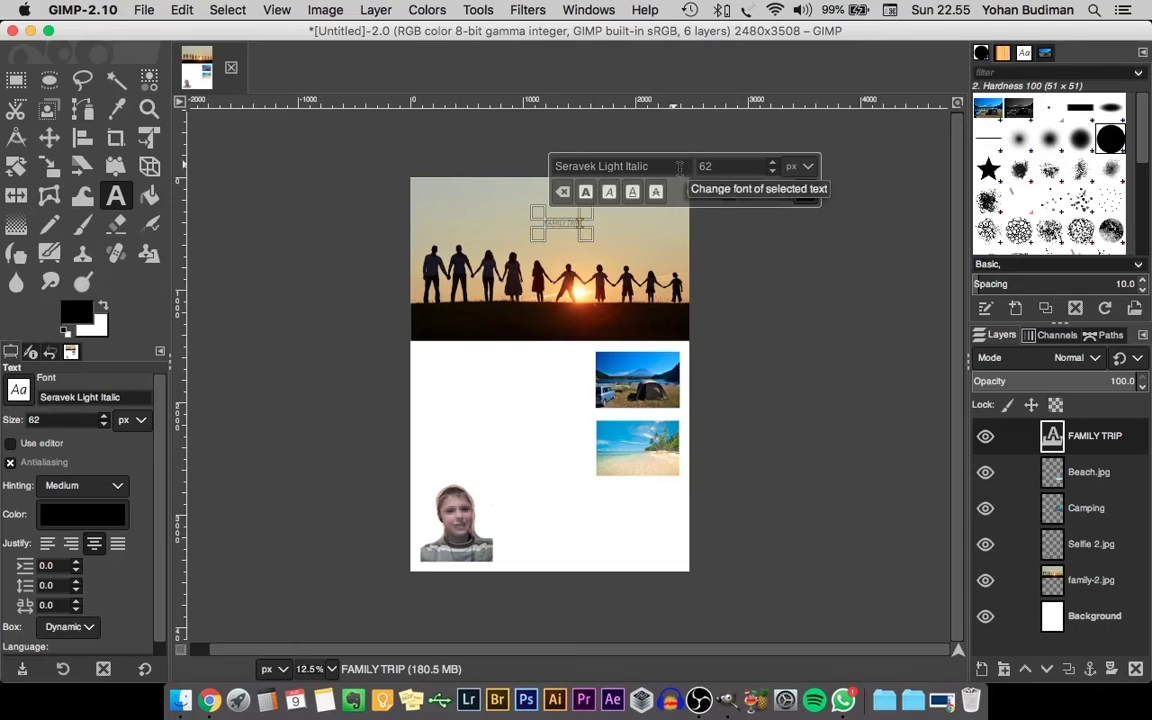
pyautogui.click(802, 166)
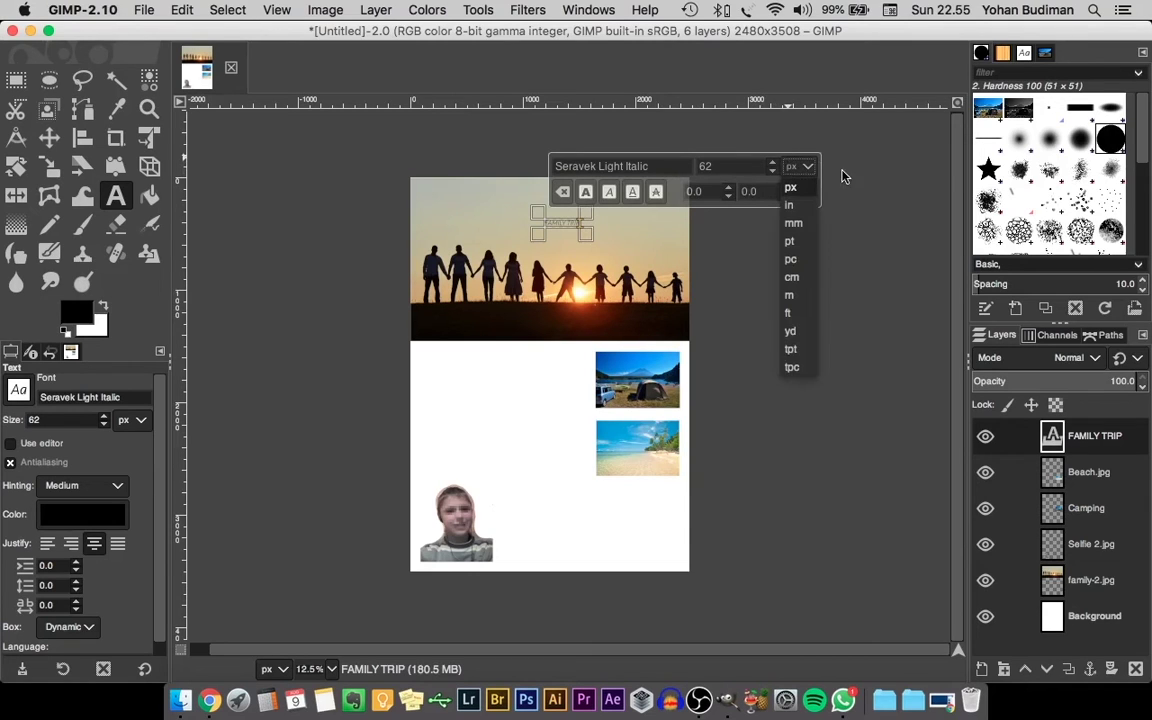
pyautogui.click(887, 185)
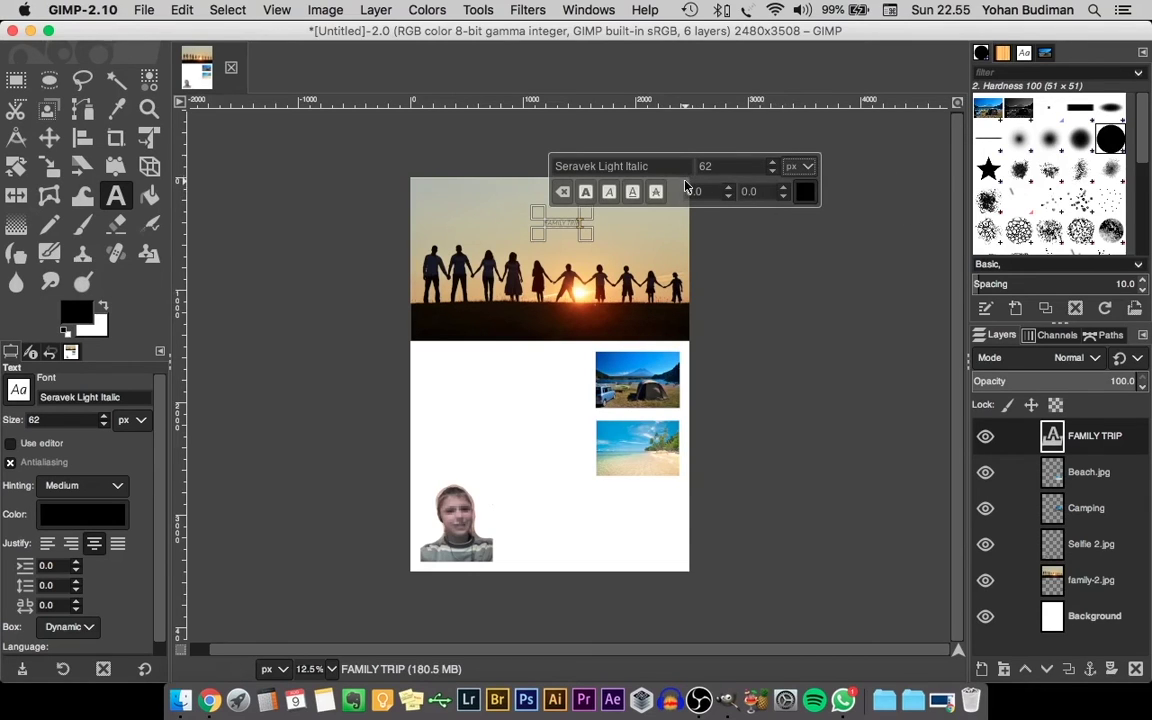
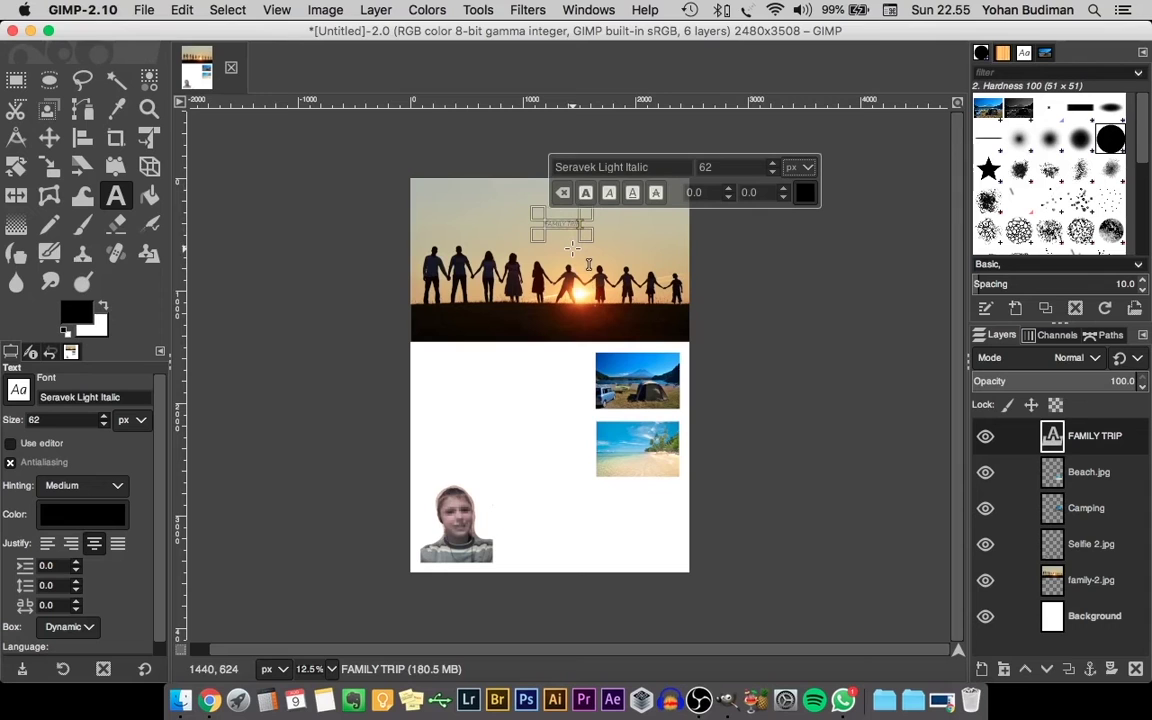
# Step: Change the font of the FAMILY TRIP text to Beeb Mode One
pyautogui.scroll(-2, 572, 248)
pyautogui.scroll(5, 572, 248)
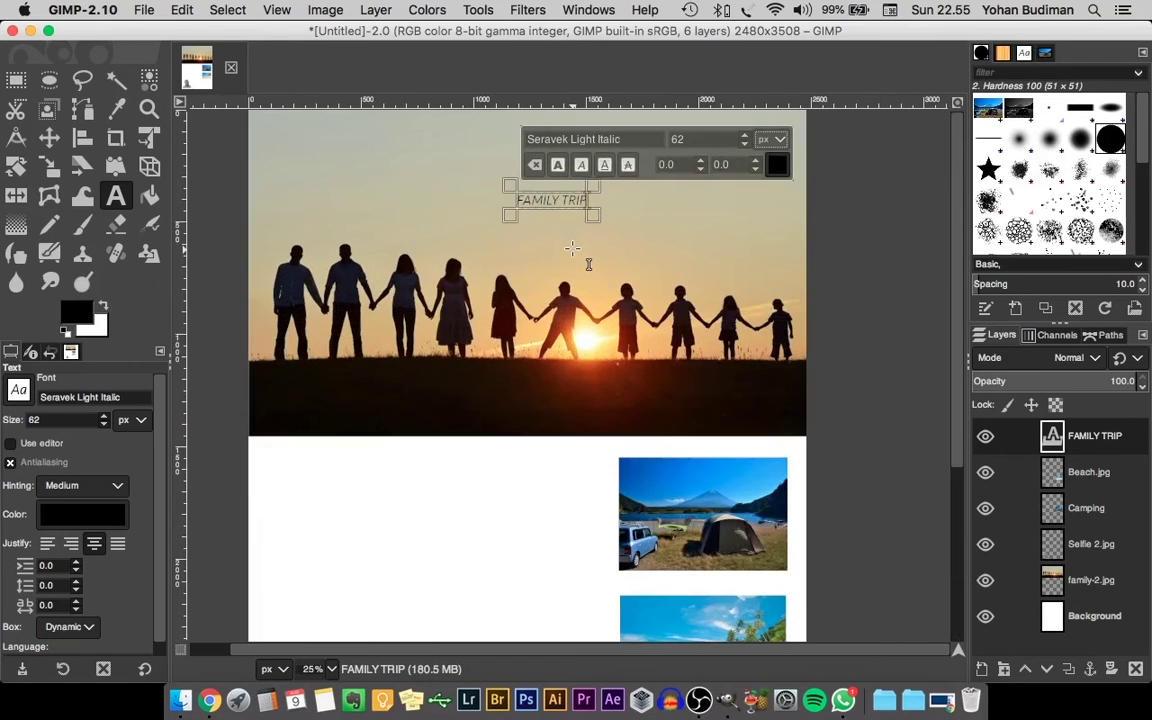
pyautogui.scroll(-1, 572, 248)
pyautogui.scroll(1, 572, 248)
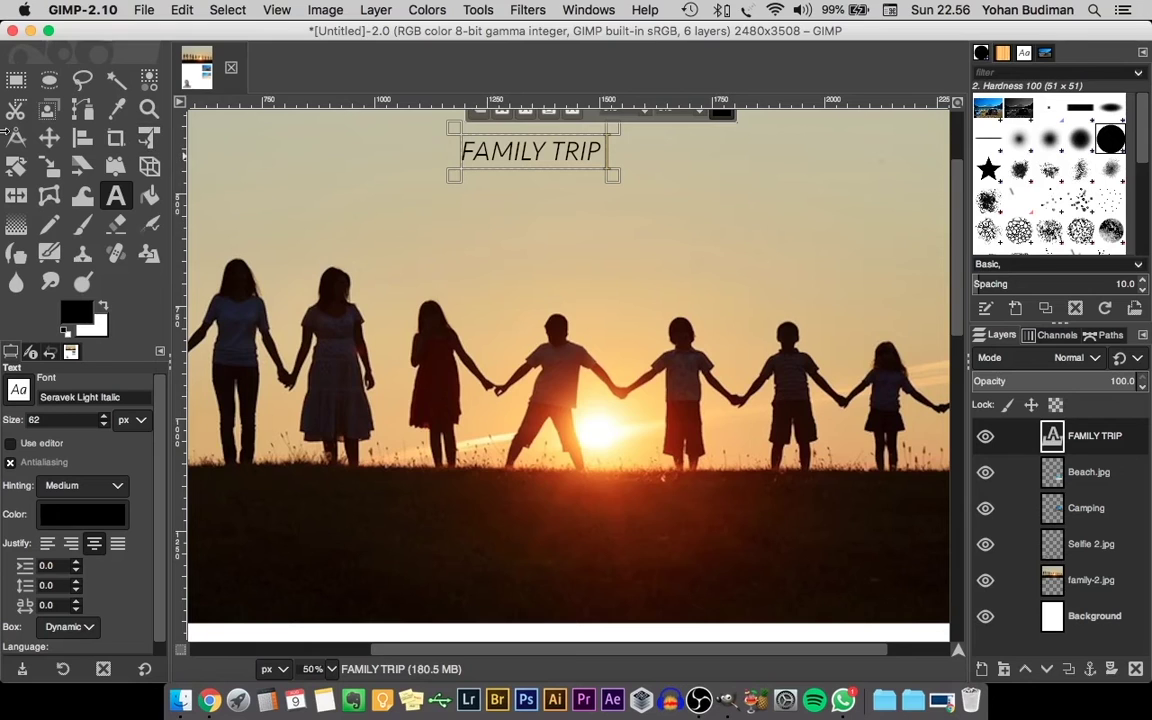
pyautogui.scroll(3, 522, 185)
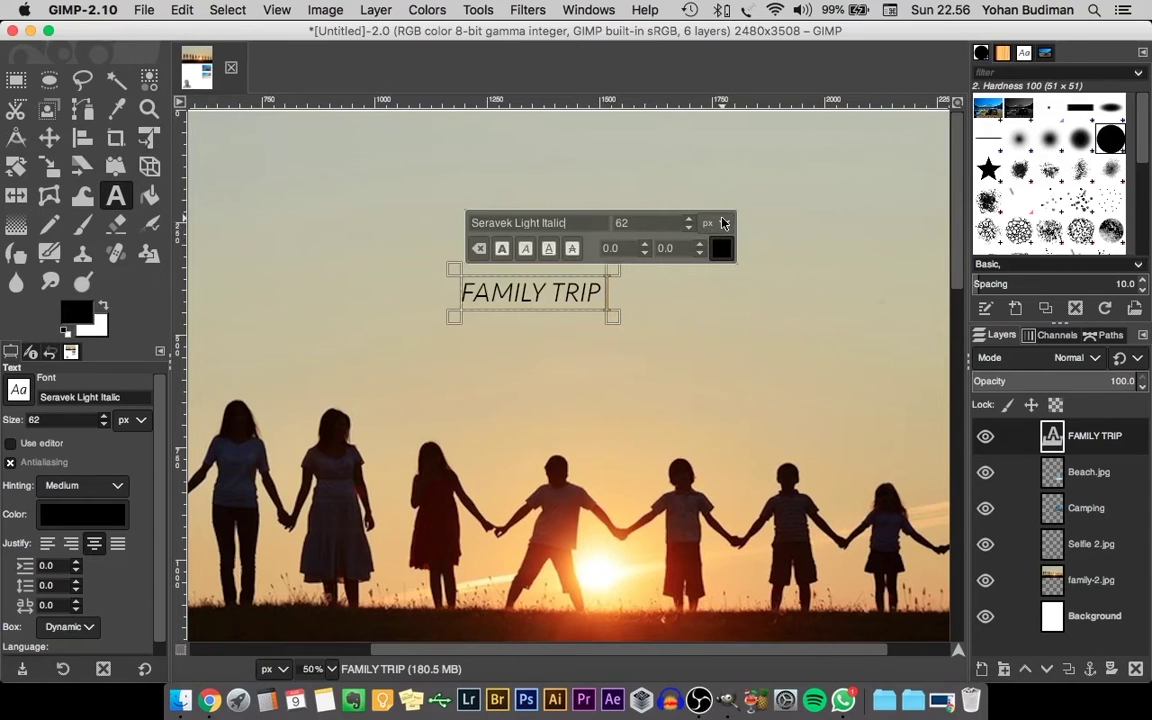
pyautogui.click(1023, 53)
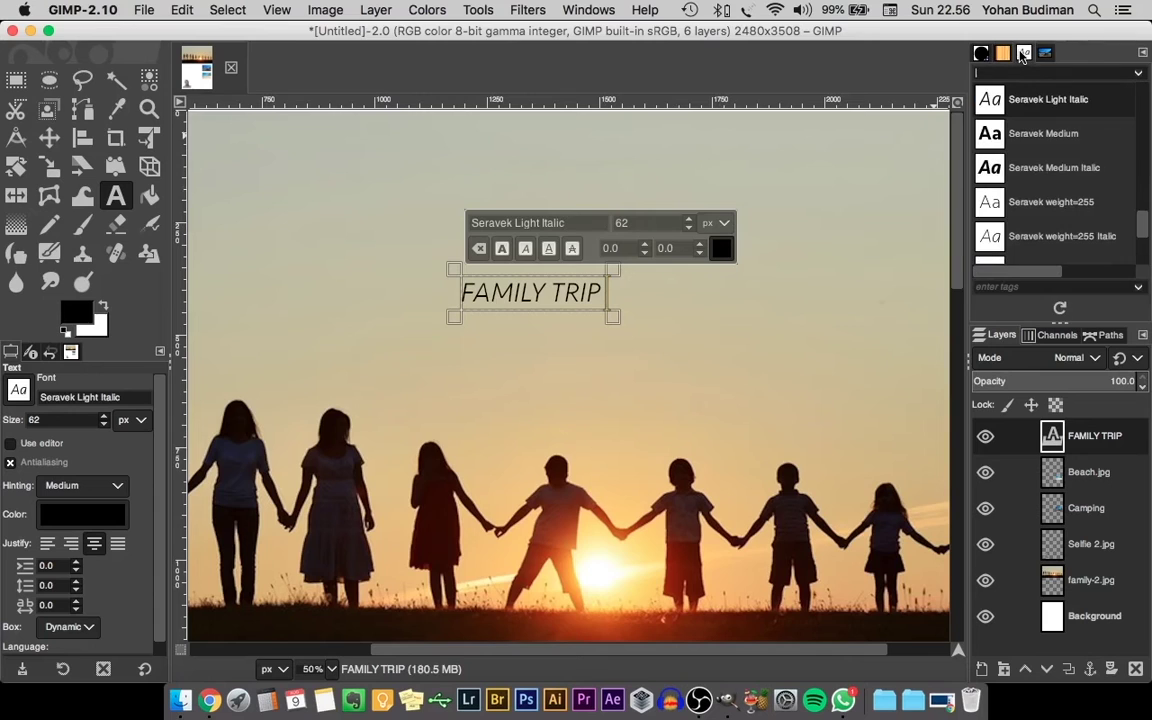
pyautogui.scroll(10, 1110, 170)
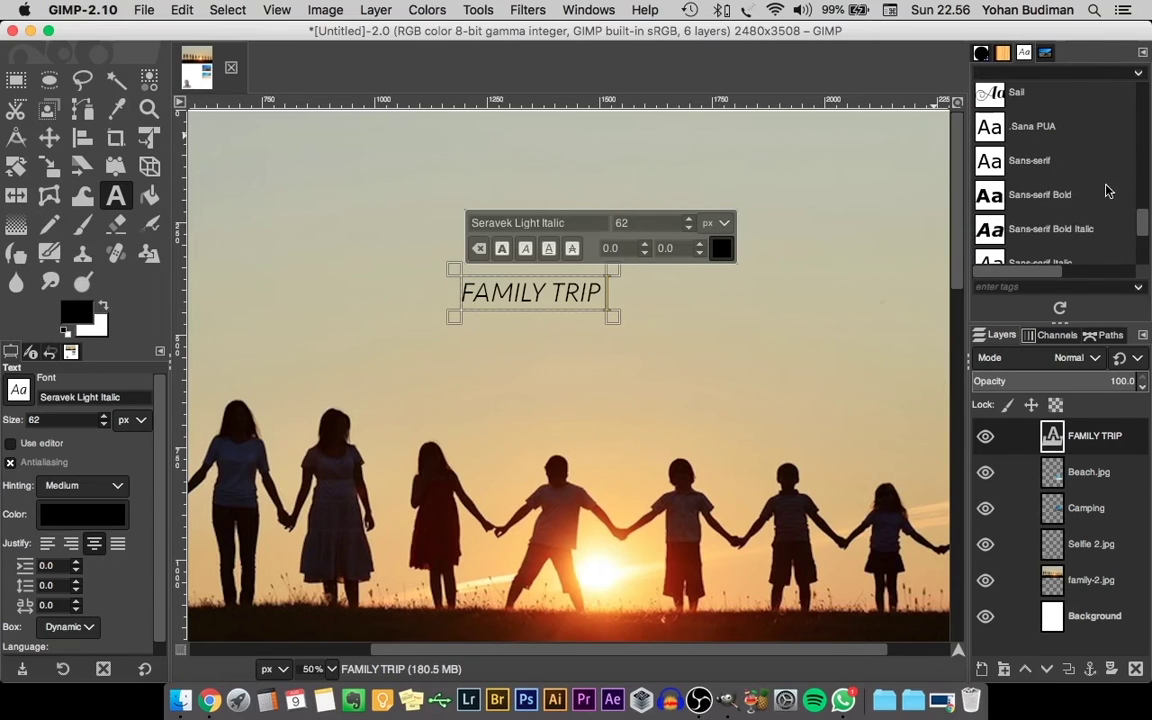
pyautogui.scroll(10, 1137, 192)
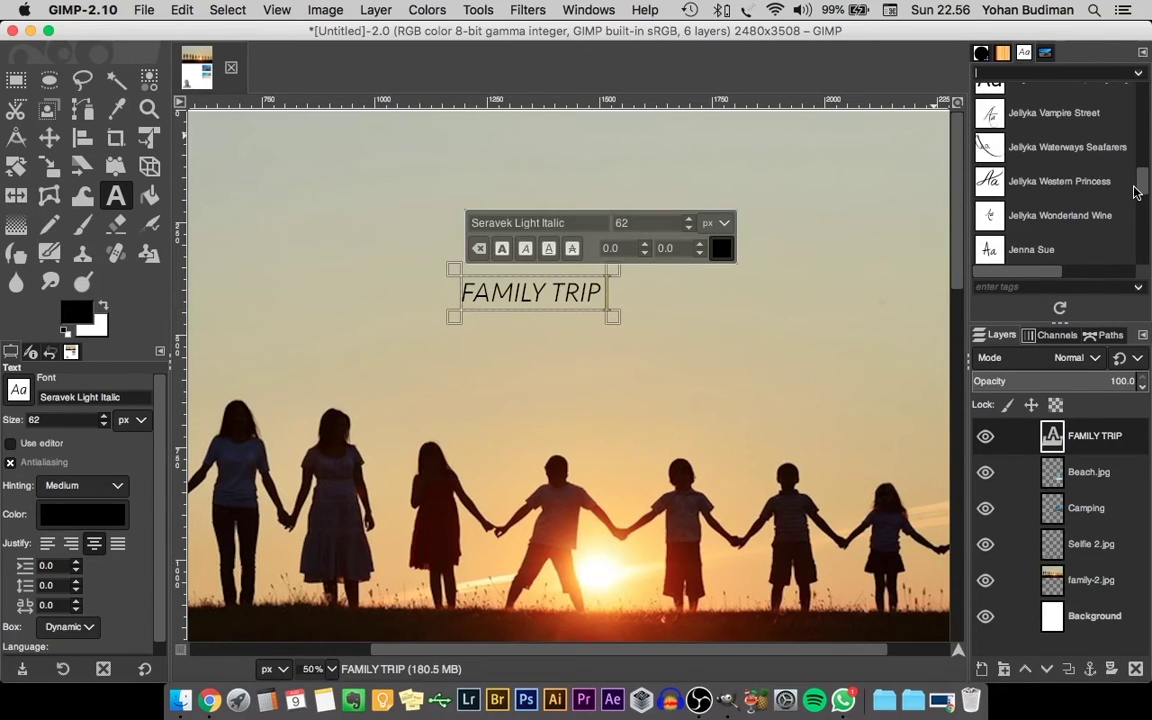
pyautogui.scroll(15, 1137, 192)
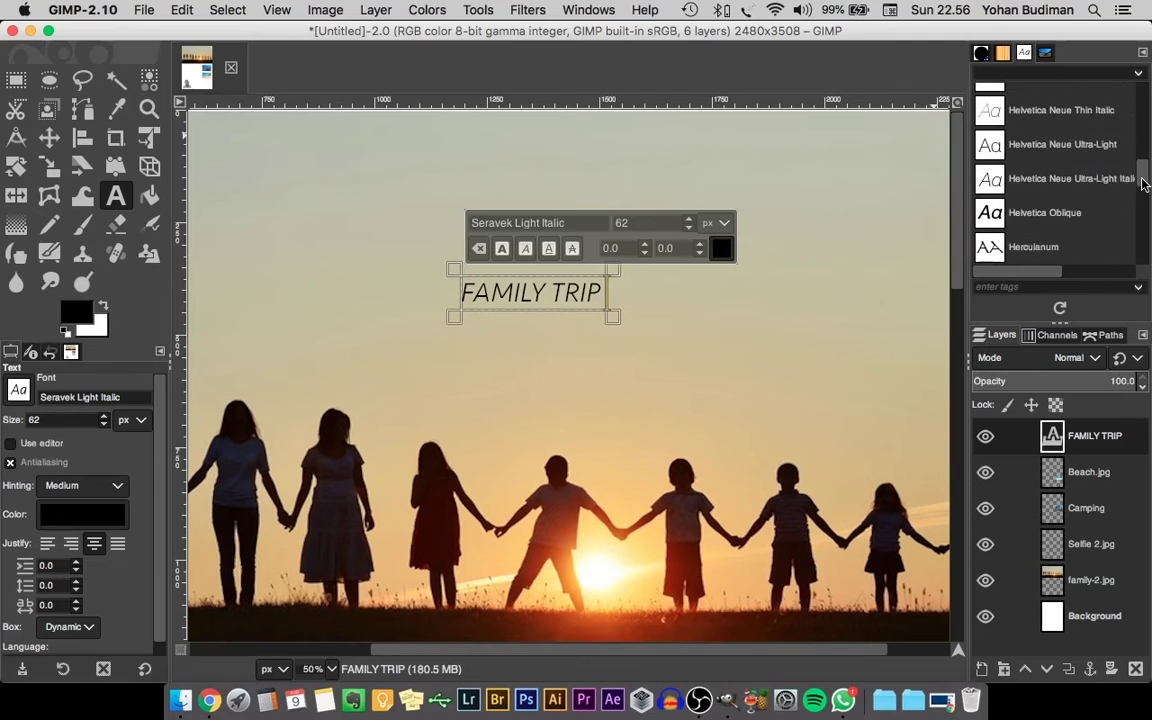
pyautogui.moveTo(1143, 183); pyautogui.dragTo(1146, 128)
pyautogui.click(1021, 195)
pyautogui.click(1040, 221)
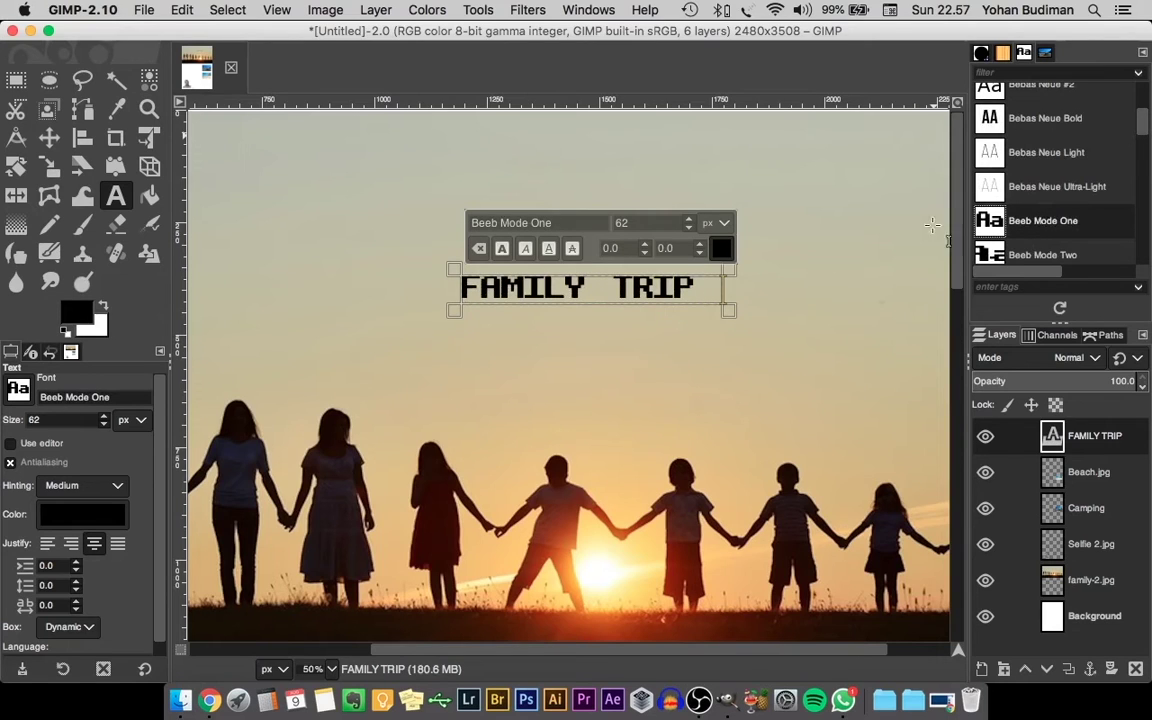
# Step: Enlarge the FAMILY TRIP text box to the right and downward, leaving room for two lines of larger lettering
pyautogui.click(660, 220)
pyautogui.scroll(-1, 659, 221)
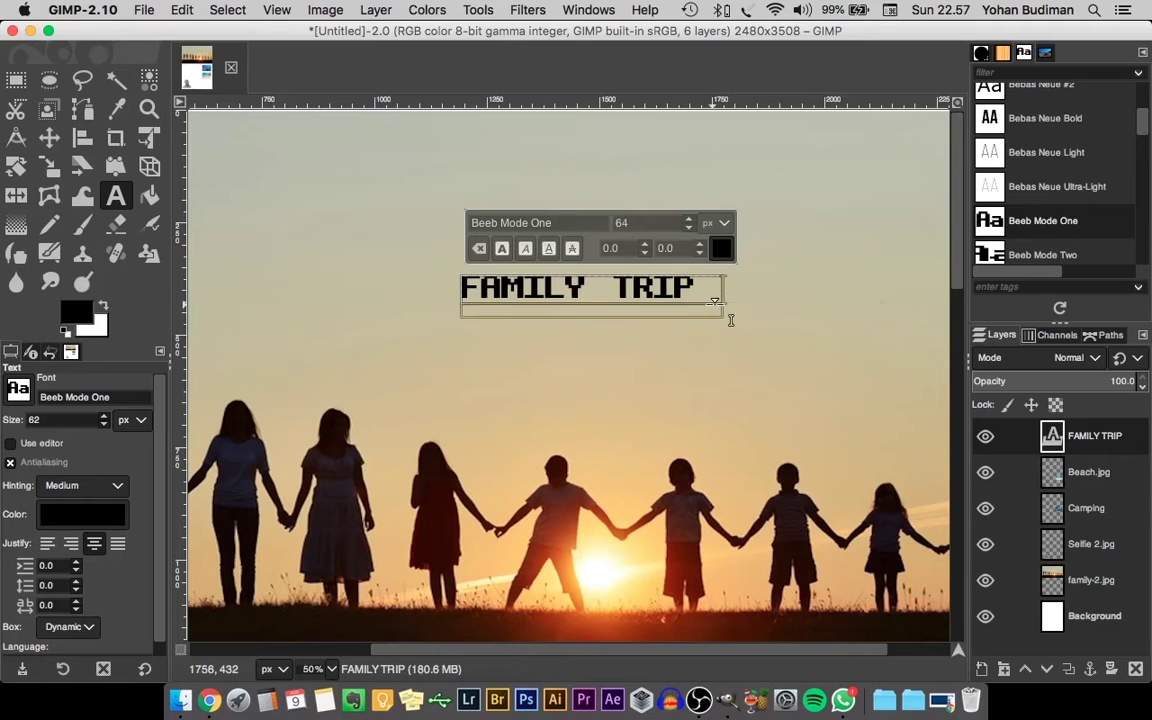
pyautogui.moveTo(728, 316); pyautogui.dragTo(903, 384)
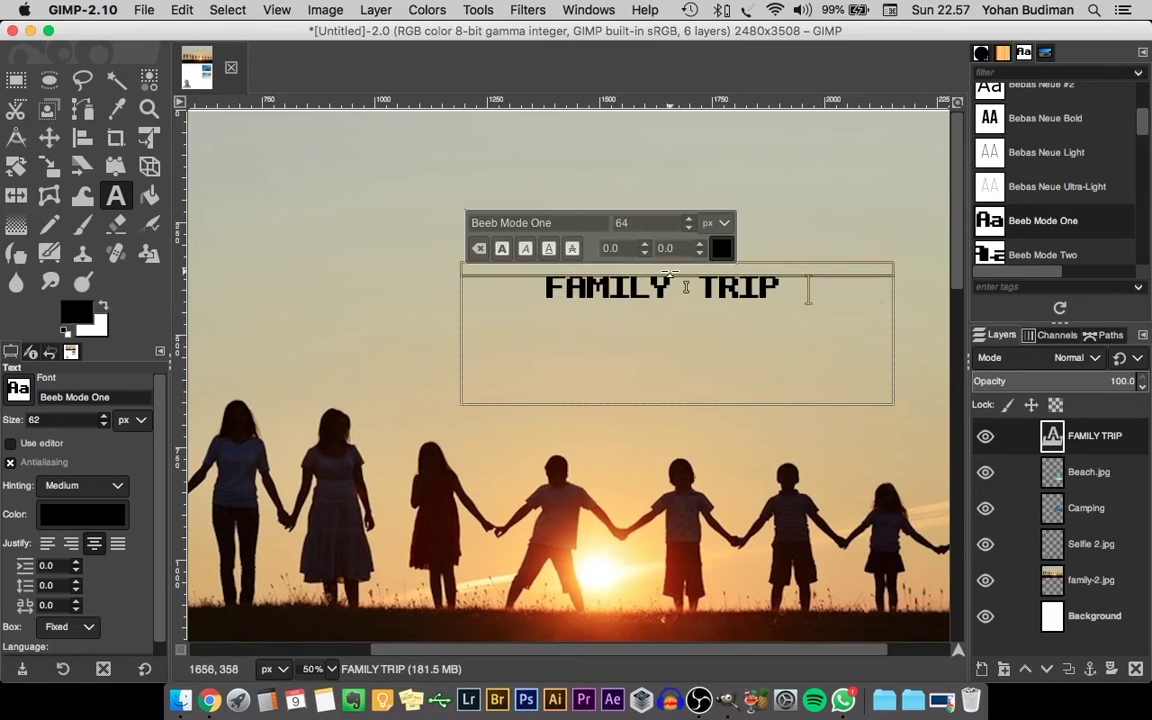
# Step: Select the whole FAMILY TRIP text and set its size to 125 px
pyautogui.click(768, 299)
pyautogui.moveTo(768, 298); pyautogui.dragTo(515, 256)
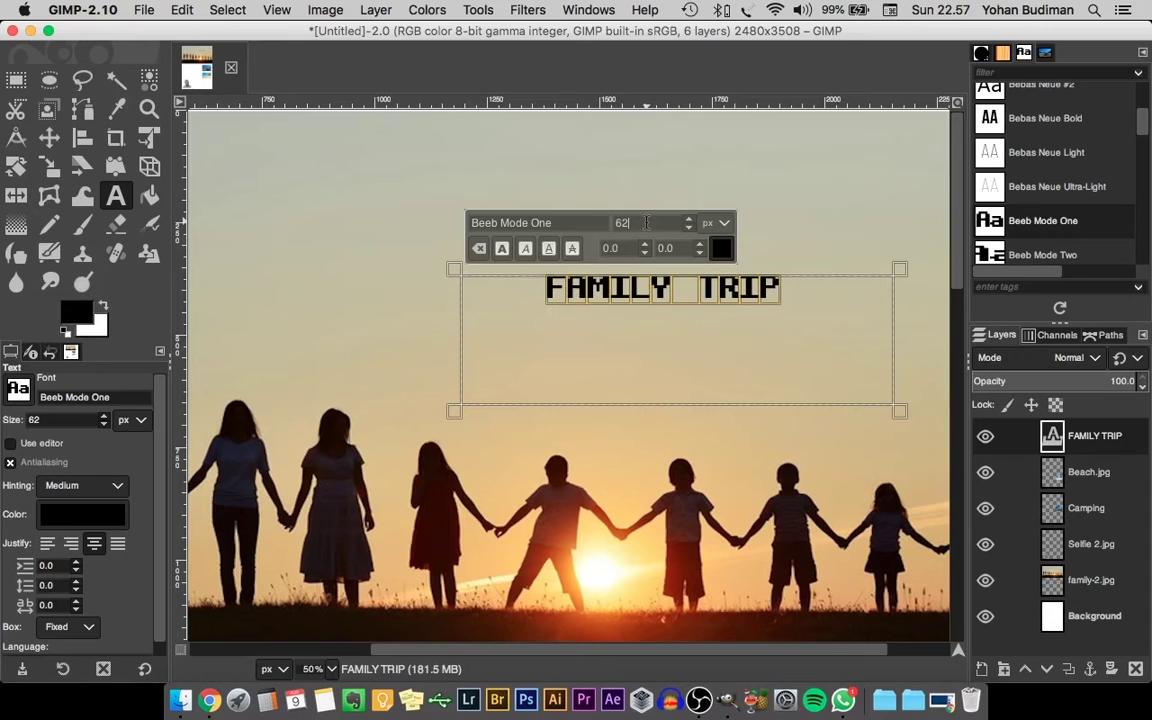
pyautogui.scroll(-5, 645, 223)
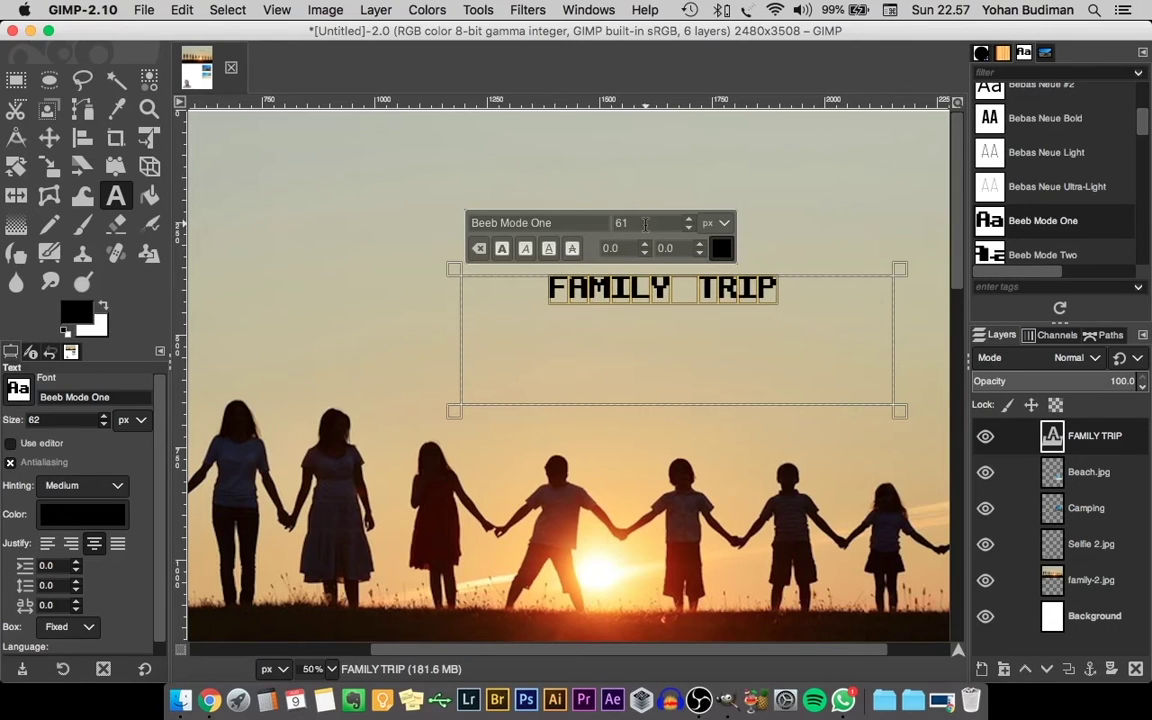
pyautogui.scroll(10, 648, 227)
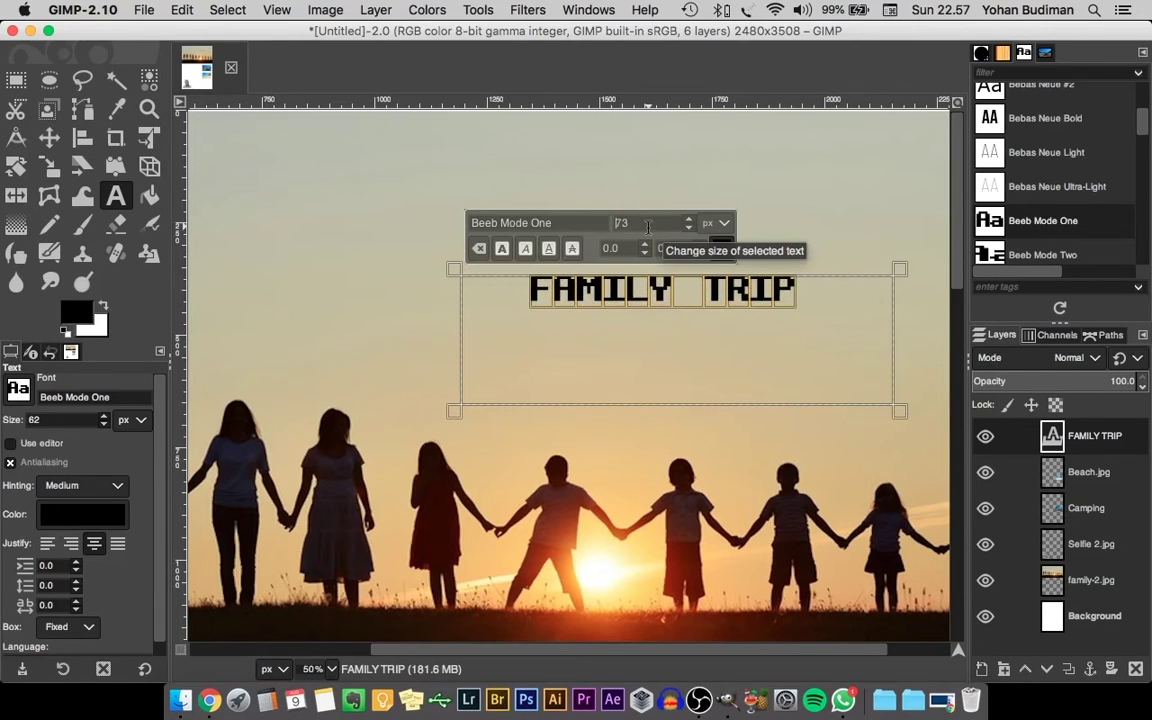
pyautogui.scroll(5, 648, 227)
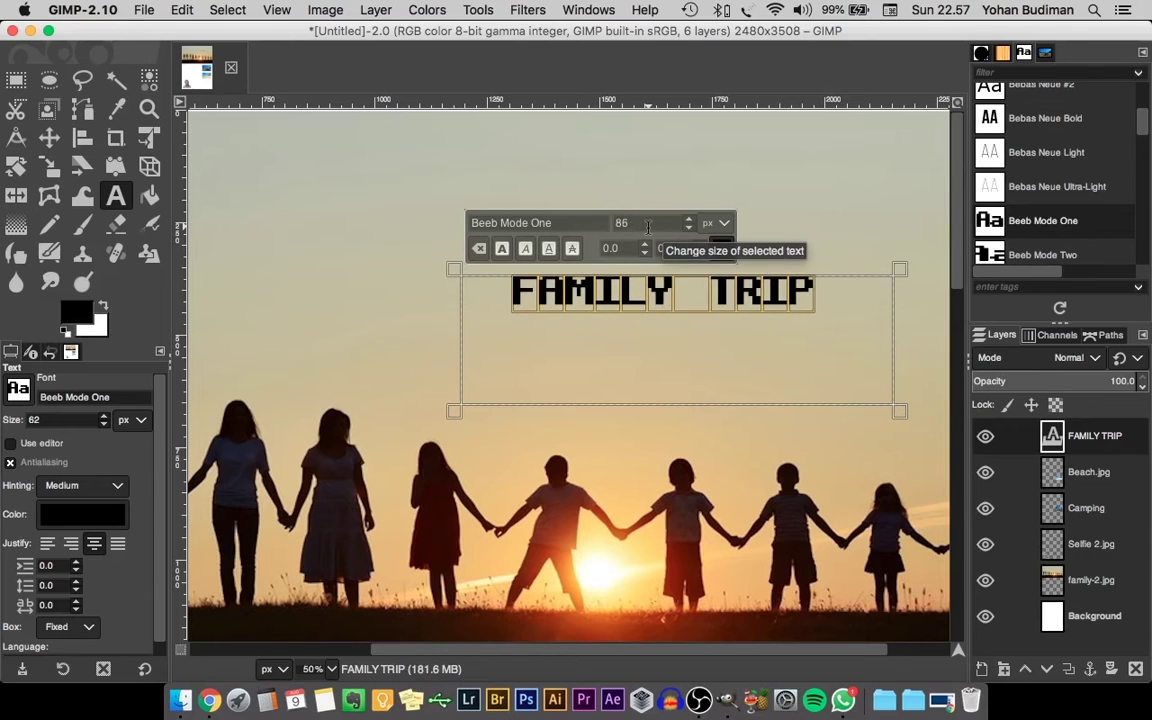
pyautogui.scroll(5, 648, 227)
pyautogui.scroll(2, 648, 227)
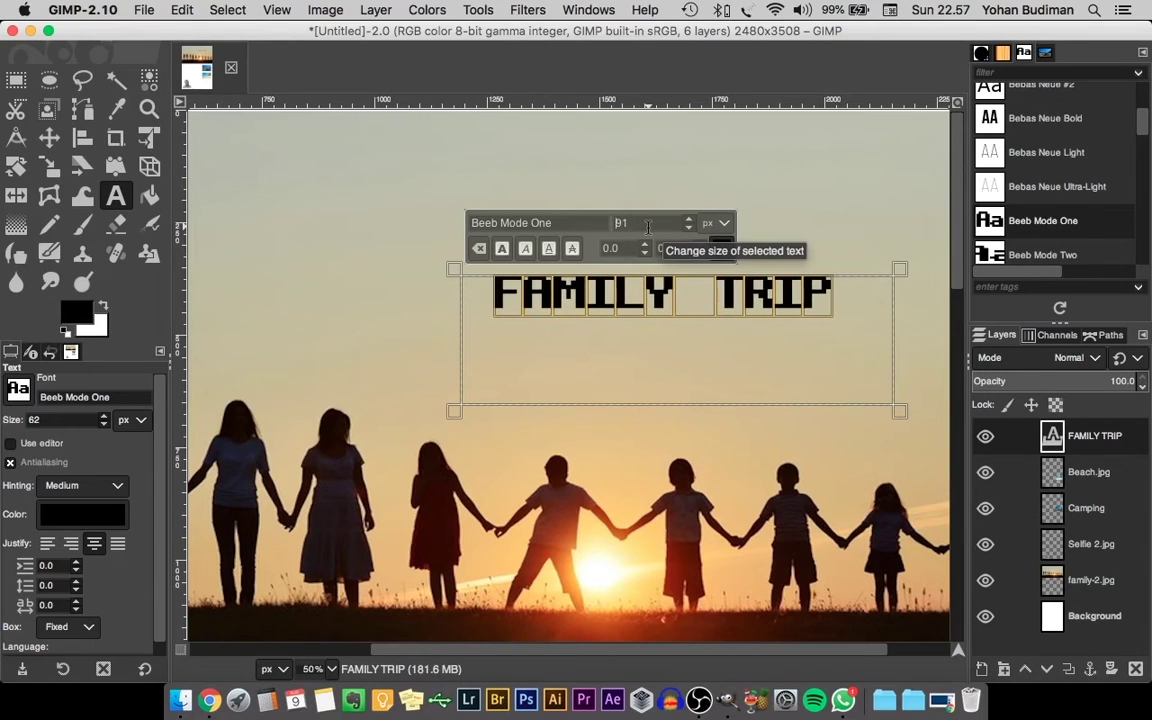
pyautogui.moveTo(648, 227); pyautogui.dragTo(612, 229)
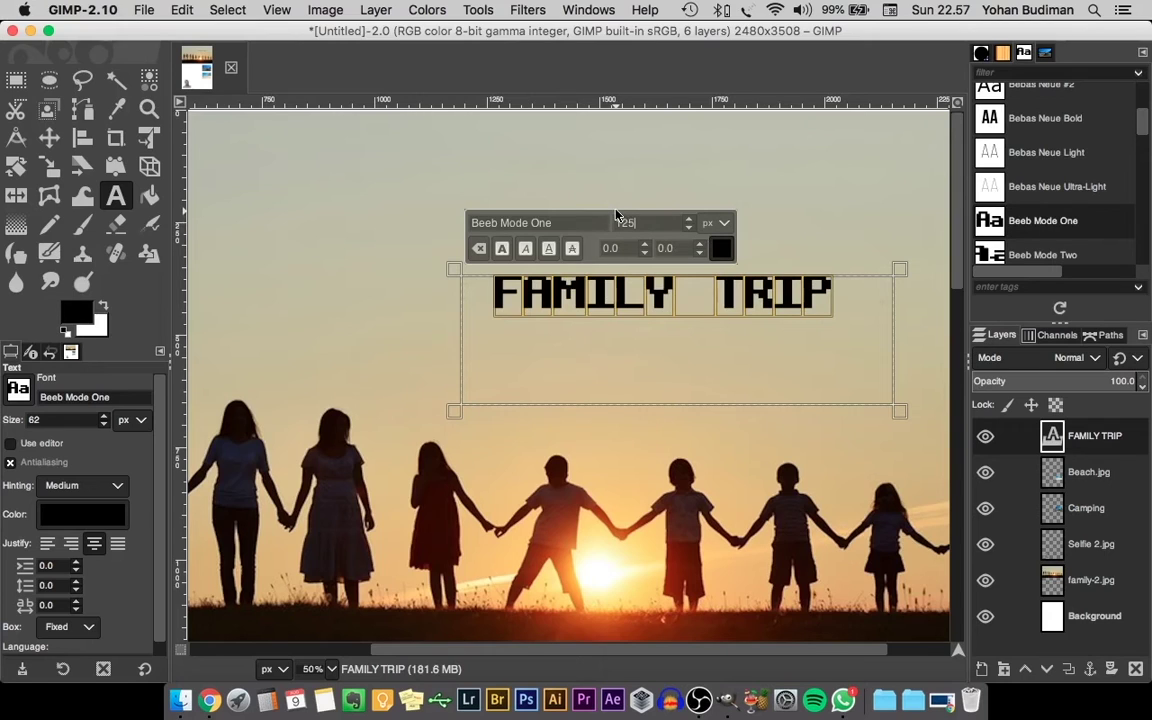
pyautogui.press('Return')
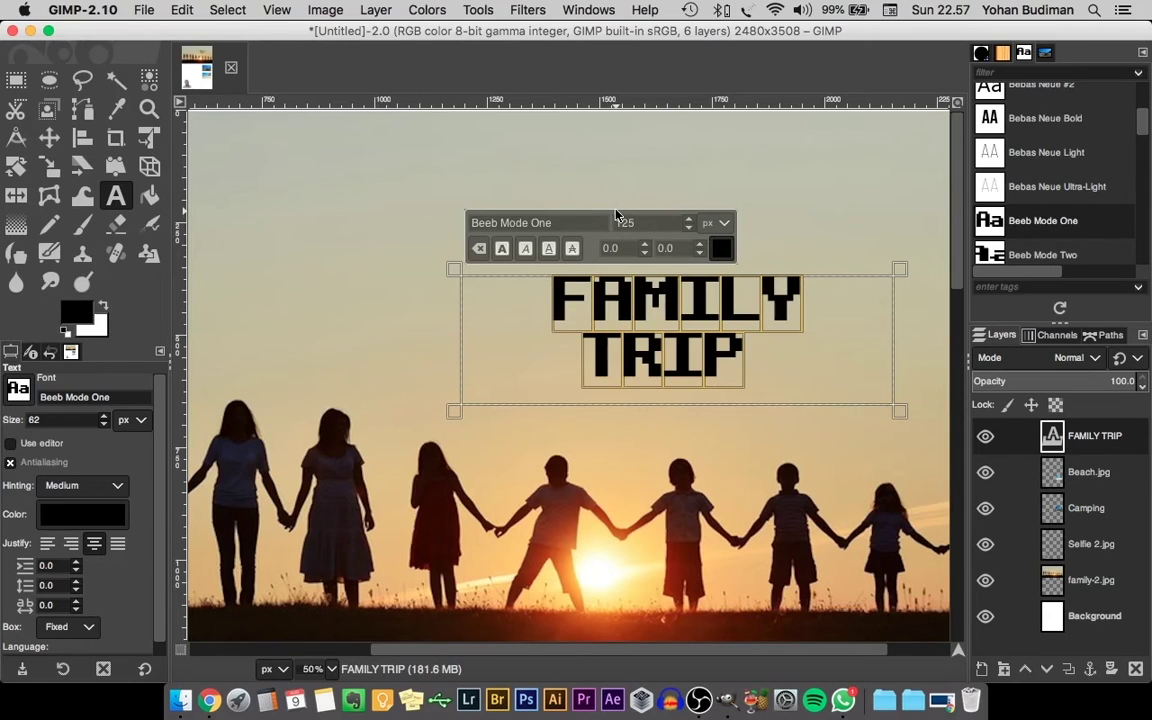
# Step: Widen the FAMILY TRIP text box to the left and set all its text to 200 px, keeping the title on one line
pyautogui.moveTo(456, 412); pyautogui.dragTo(309, 410)
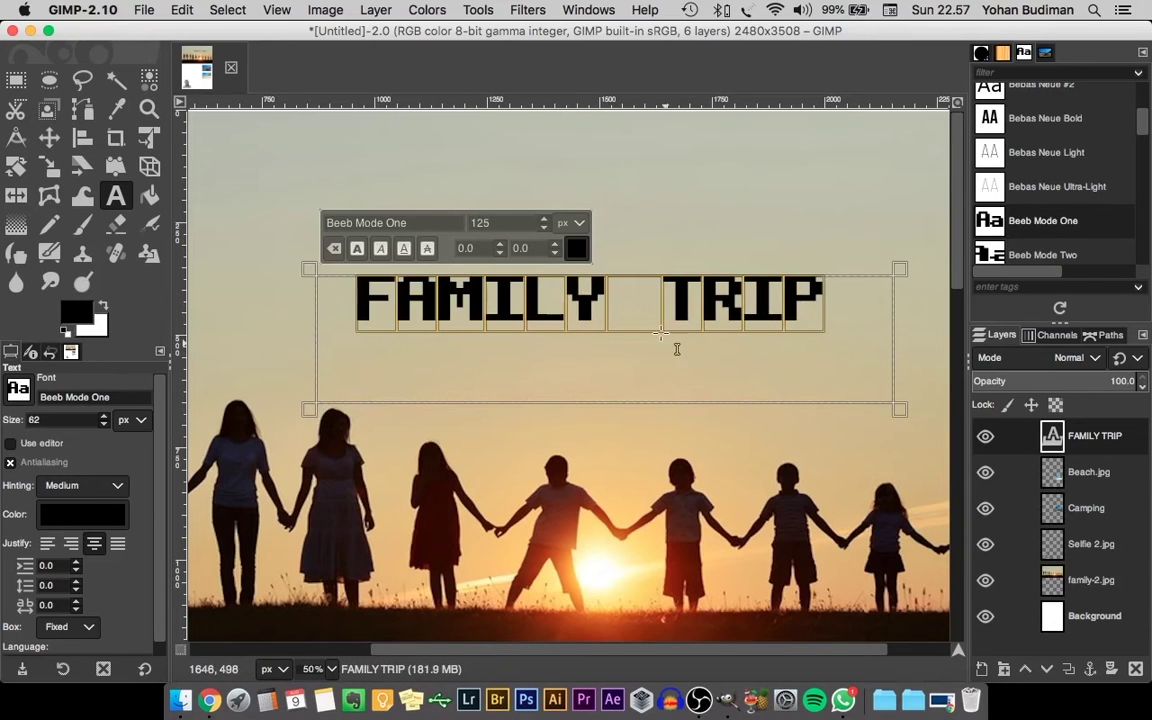
pyautogui.scroll(-2, 635, 337)
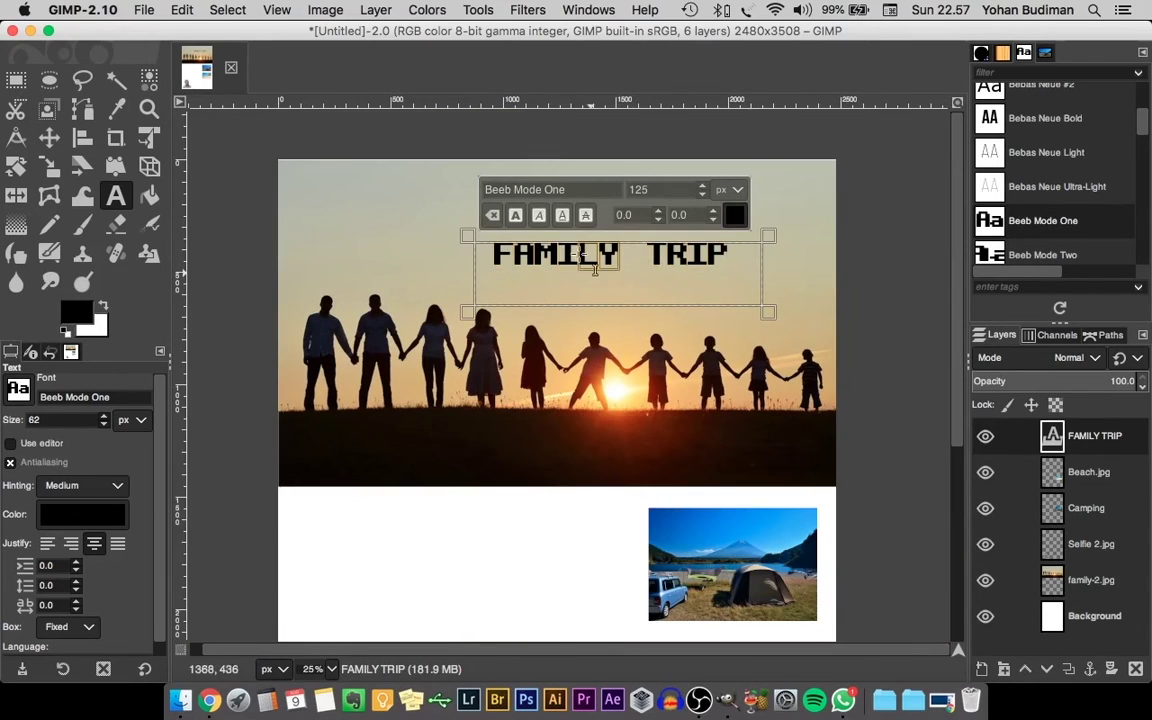
pyautogui.hotkey('ctrl', 'a')
pyautogui.click(657, 188)
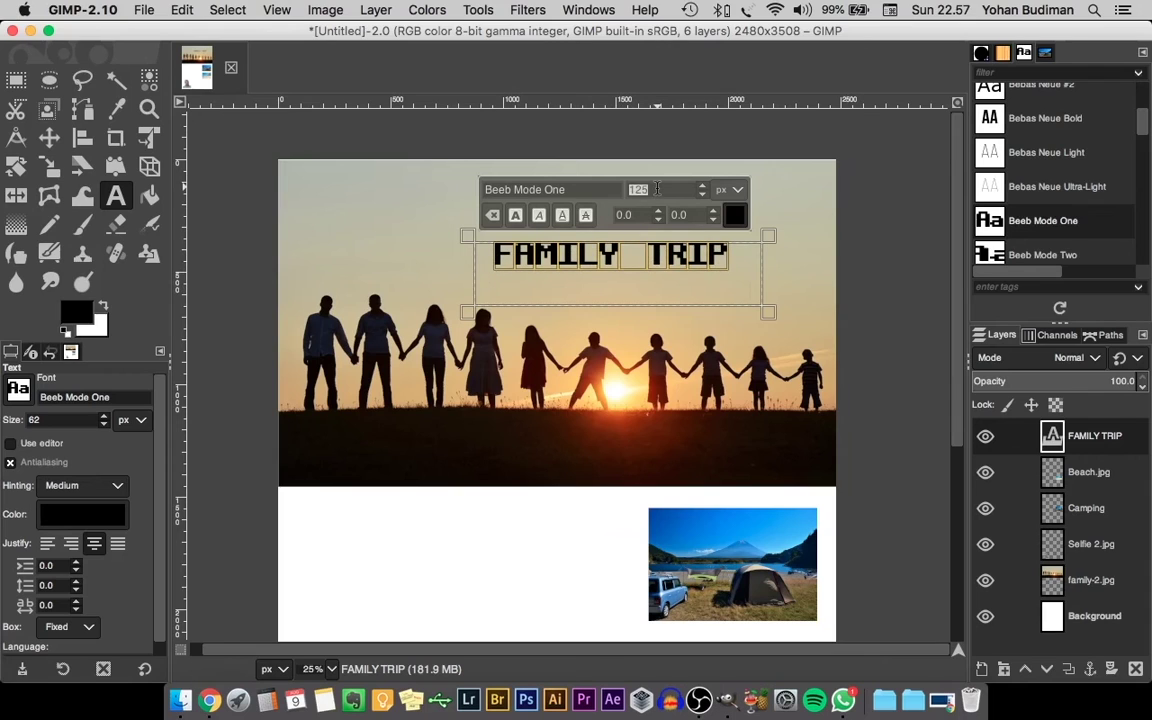
pyautogui.write('200')
pyautogui.press('Return')
pyautogui.moveTo(470, 308); pyautogui.dragTo(308, 306)
pyautogui.press('m')
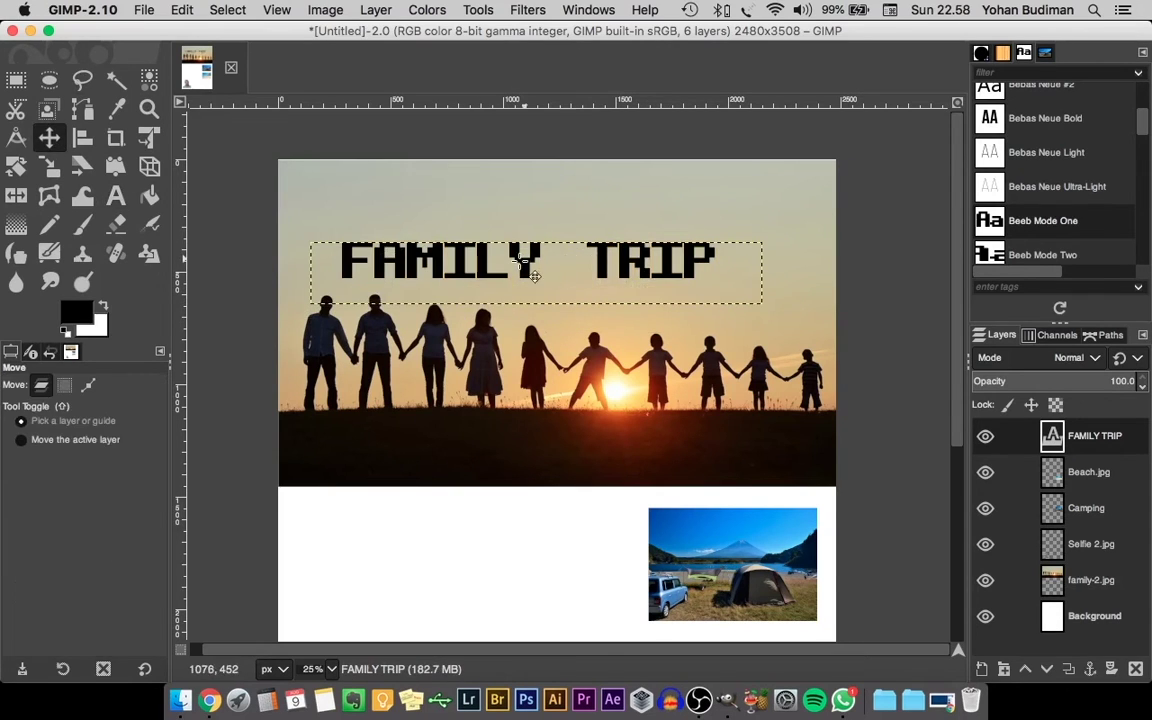
pyautogui.moveTo(528, 263); pyautogui.dragTo(550, 239)
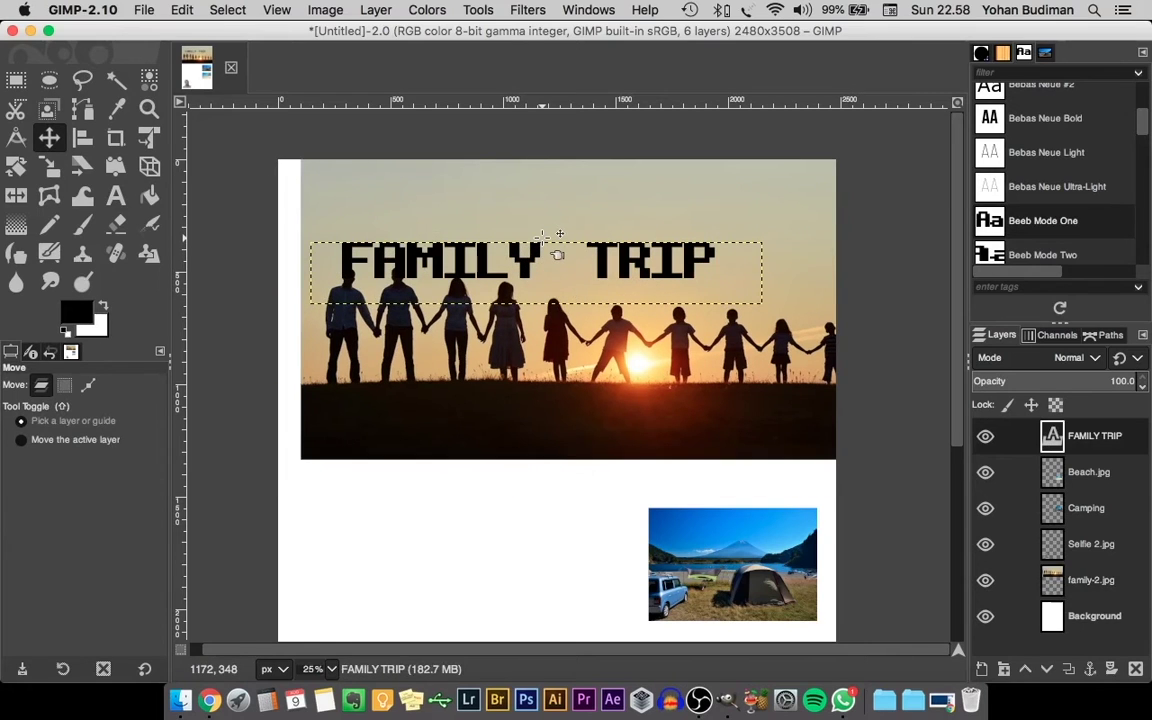
pyautogui.press('super+z')
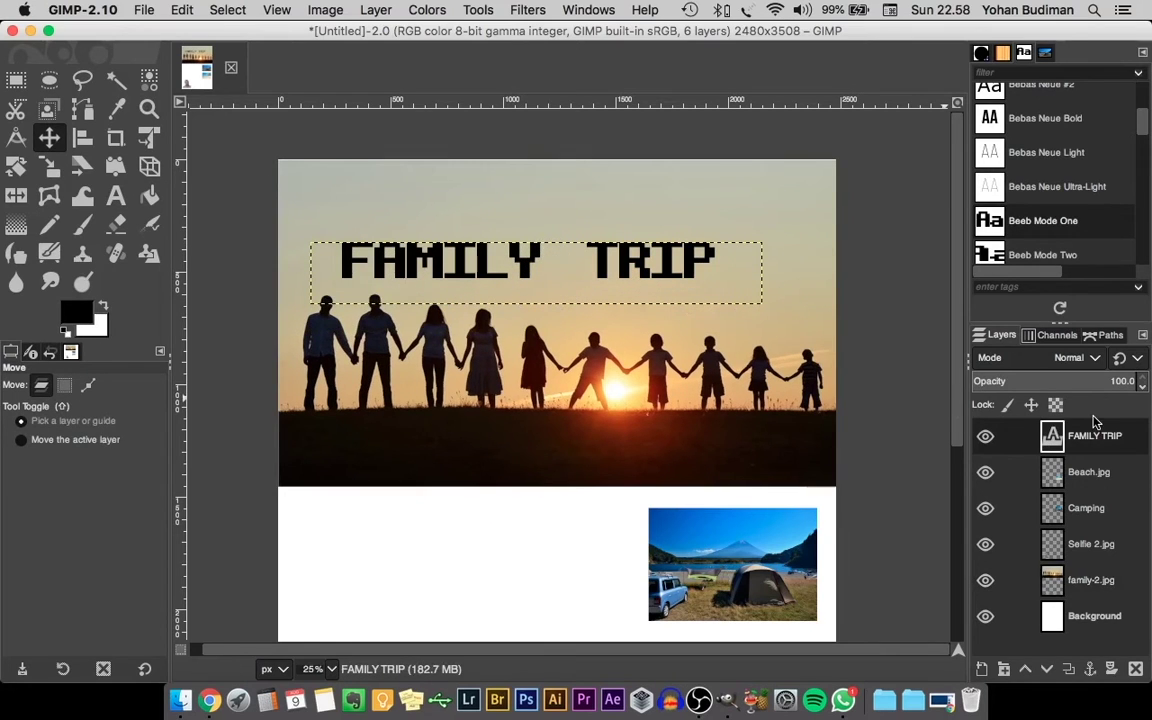
pyautogui.click(1088, 436)
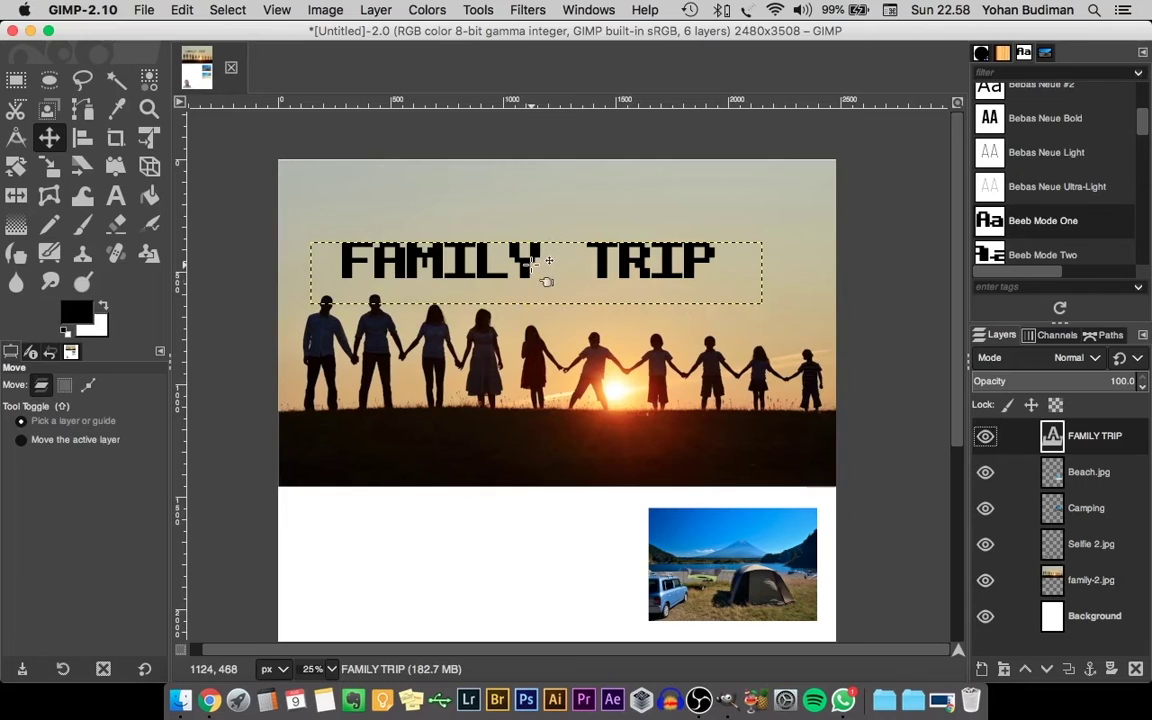
pyautogui.moveTo(546, 280); pyautogui.dragTo(549, 264)
pyautogui.press('super+z')
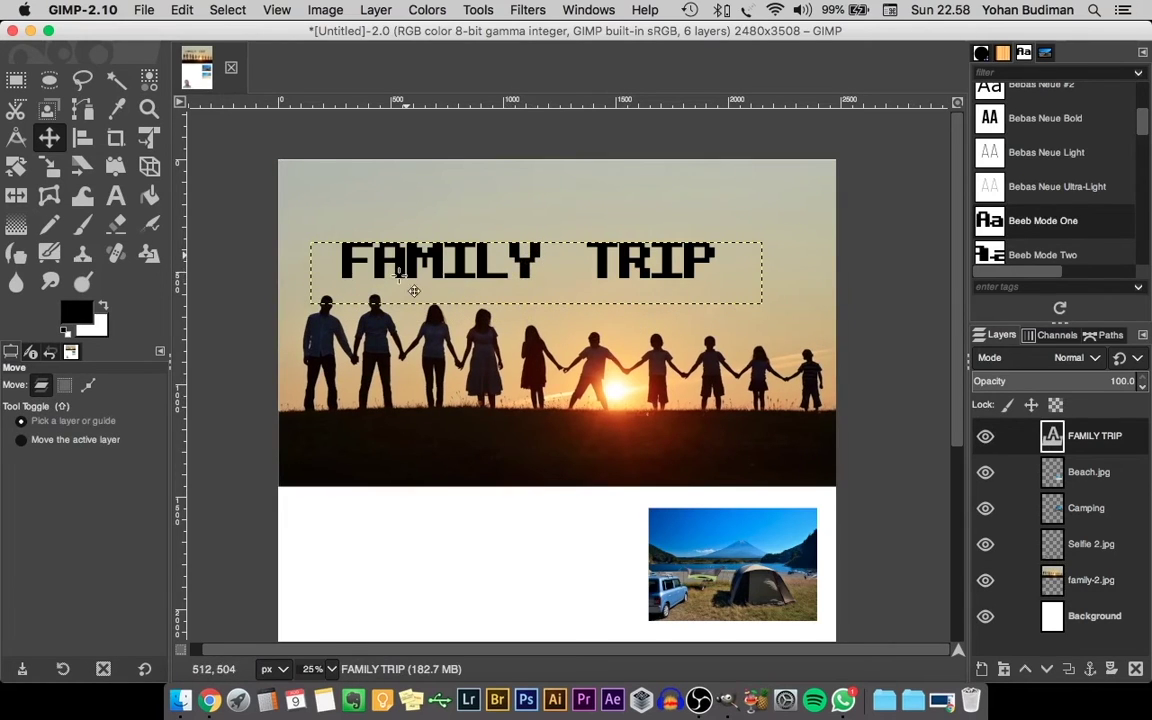
# Step: Move the FAMILY TRIP title about 124 px right and 150 px up, centring it in the sky above the family
pyautogui.click(405, 266)
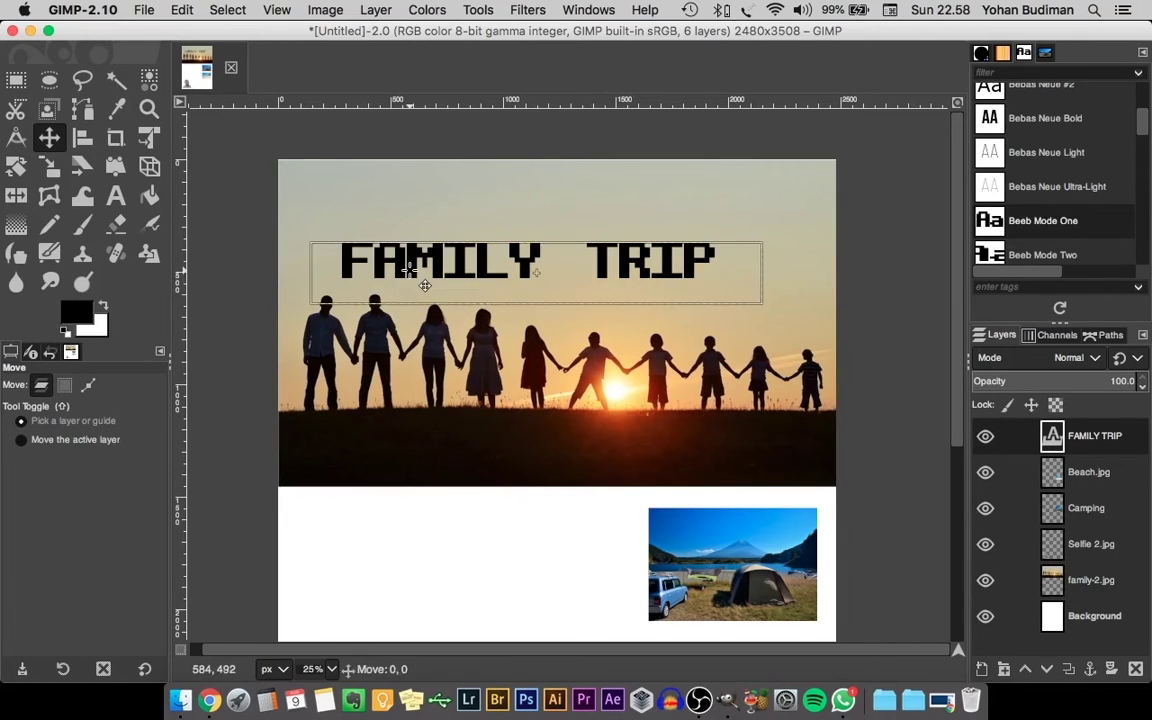
pyautogui.click(1081, 445)
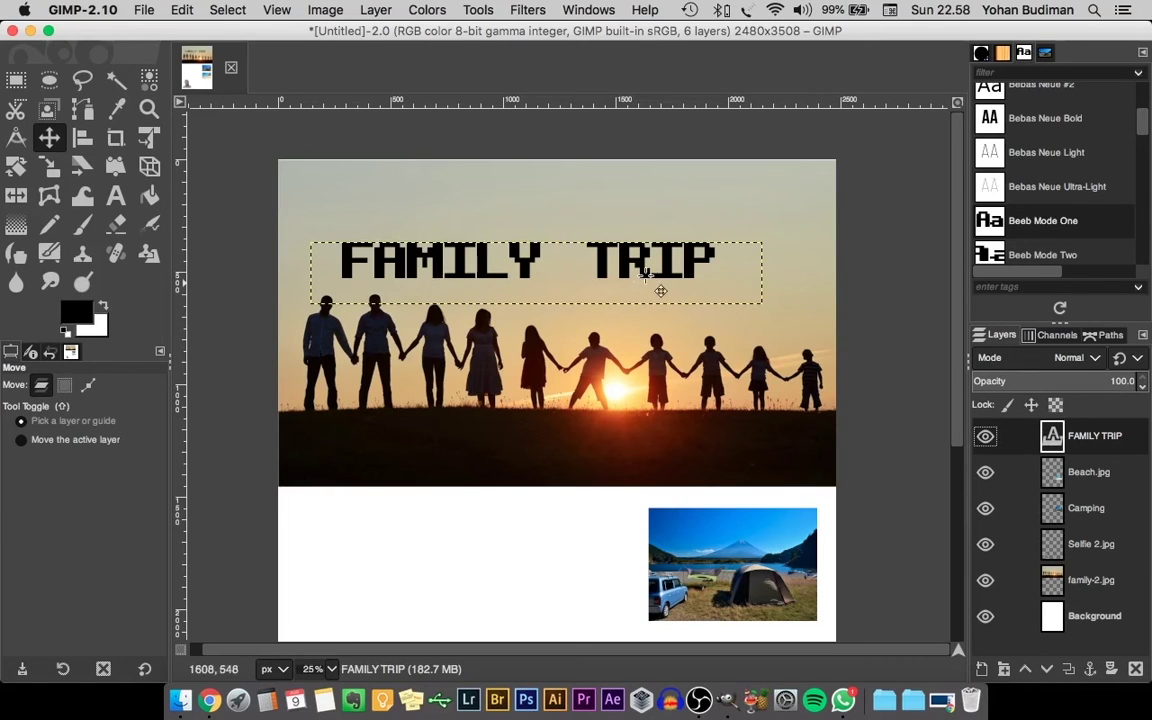
pyautogui.moveTo(663, 289); pyautogui.dragTo(693, 249)
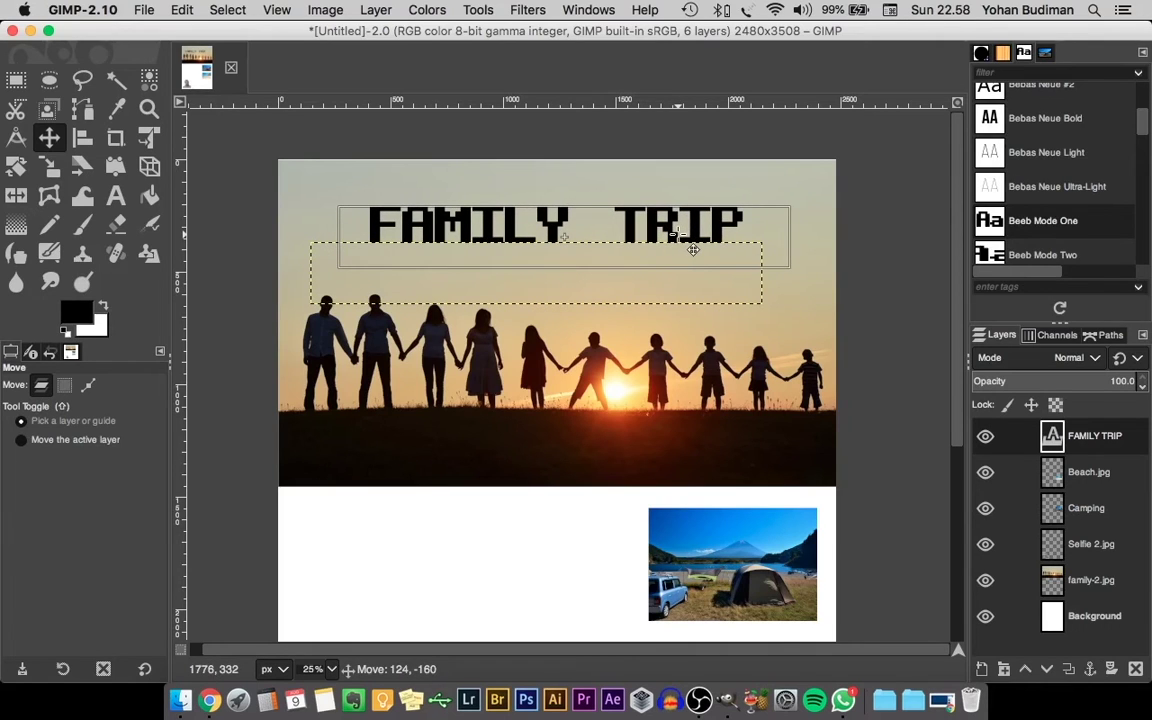
pyautogui.moveTo(693, 249); pyautogui.dragTo(692, 249)
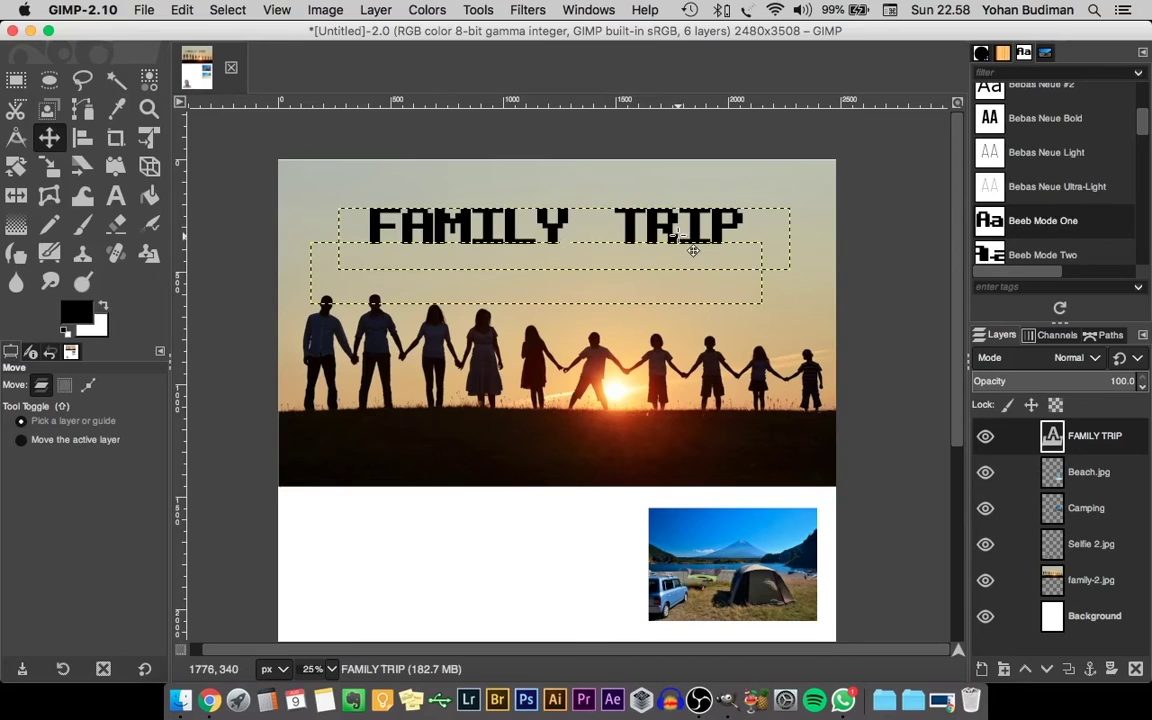
# Step: Draw a text box in the white area left of the camping photo, matching the photo's height, with right-justified text
pyautogui.scroll(-5, 563, 452)
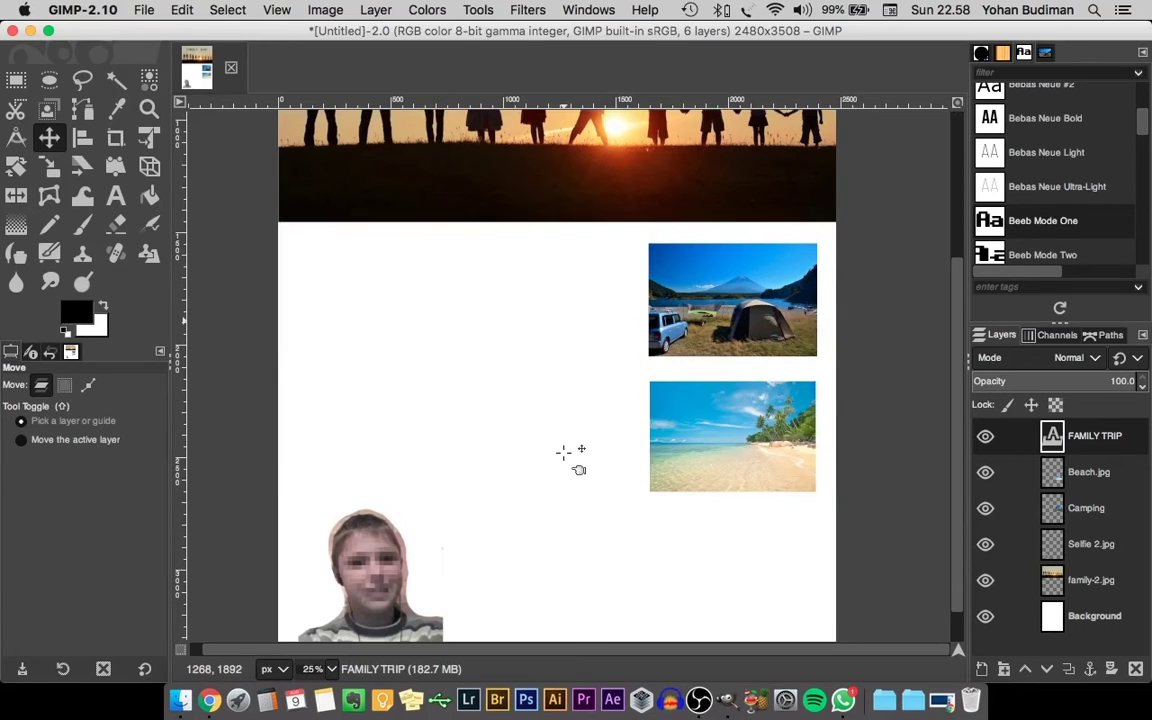
pyautogui.click(116, 199)
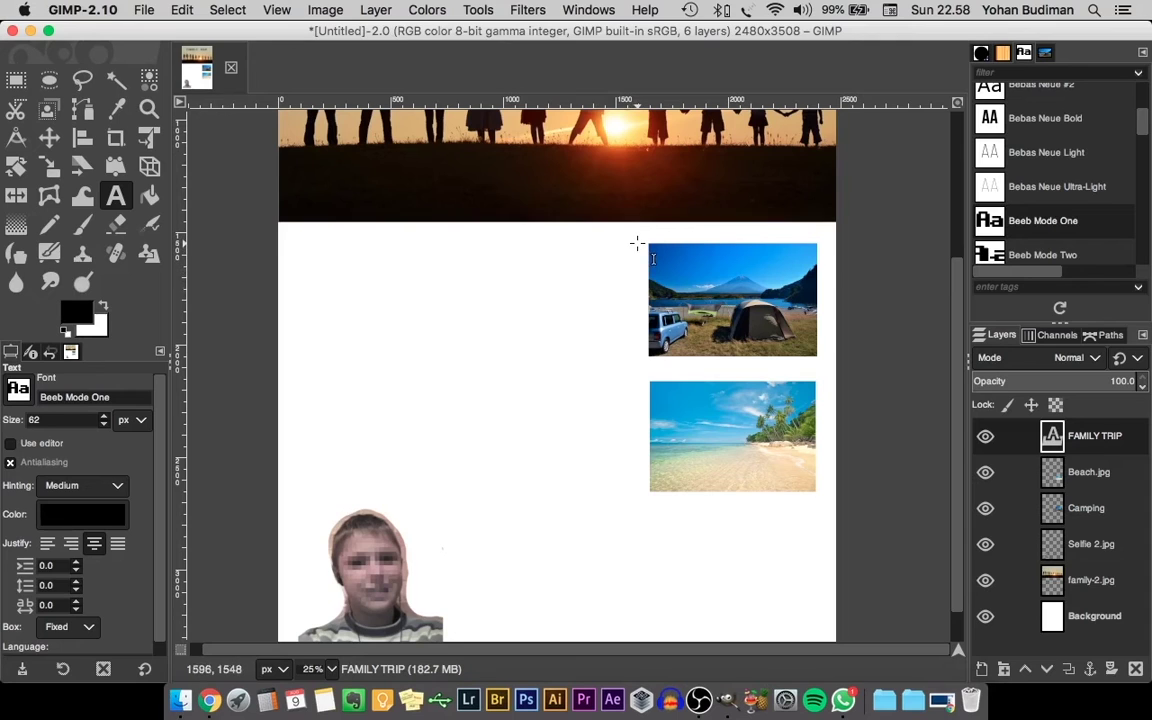
pyautogui.moveTo(628, 244); pyautogui.dragTo(320, 372)
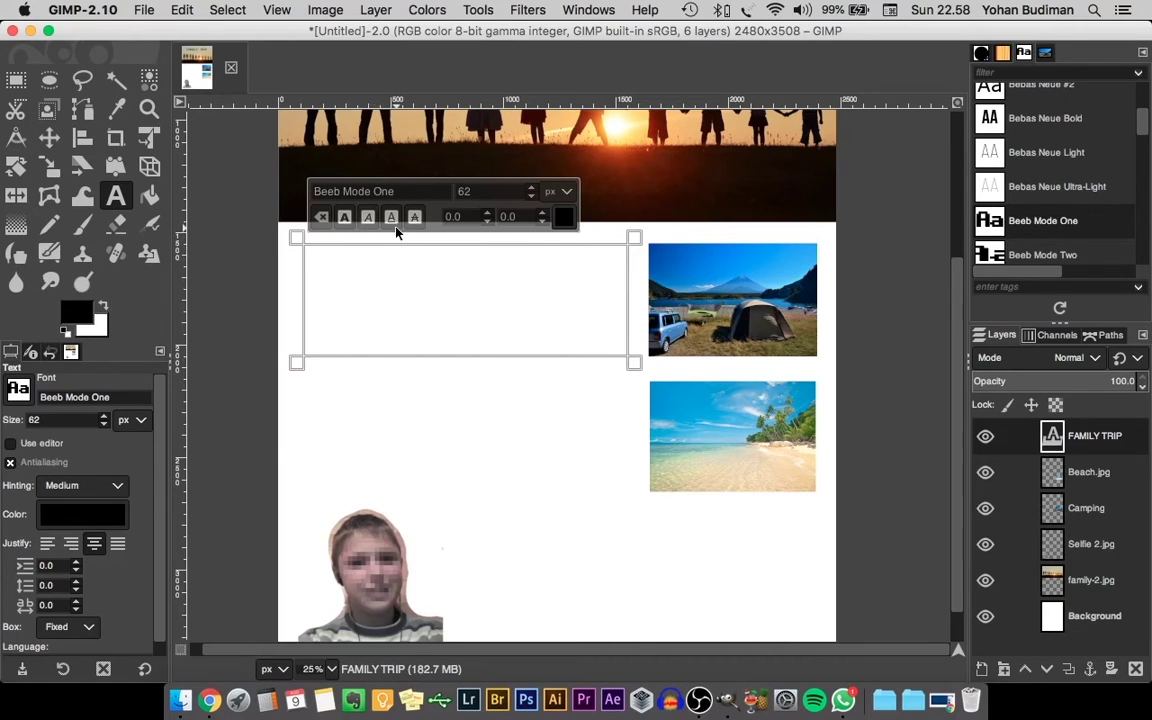
pyautogui.click(72, 546)
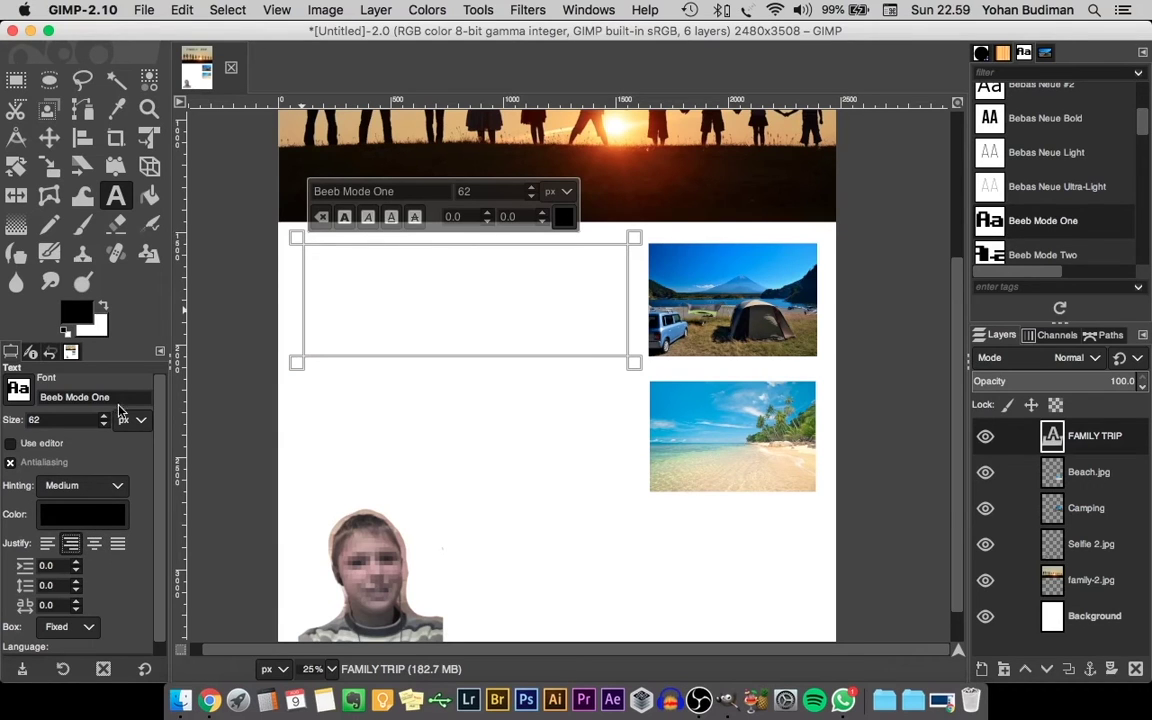
# Step: Set the font of the empty text box beside the camping photo to Arial
pyautogui.moveTo(1143, 120)
pyautogui.mouseDown()
pyautogui.moveTo(1145, 185)
pyautogui.moveTo(1147, 106)
pyautogui.mouseUp()
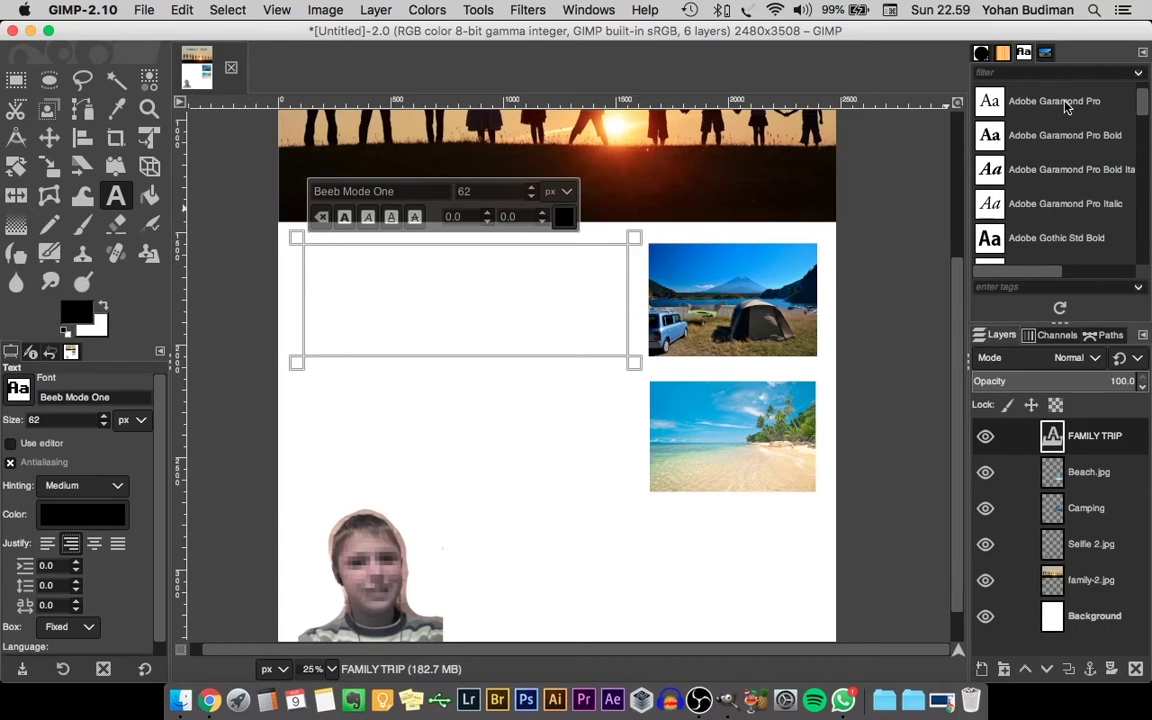
pyautogui.tripleClick(88, 398)
pyautogui.write('ARI')
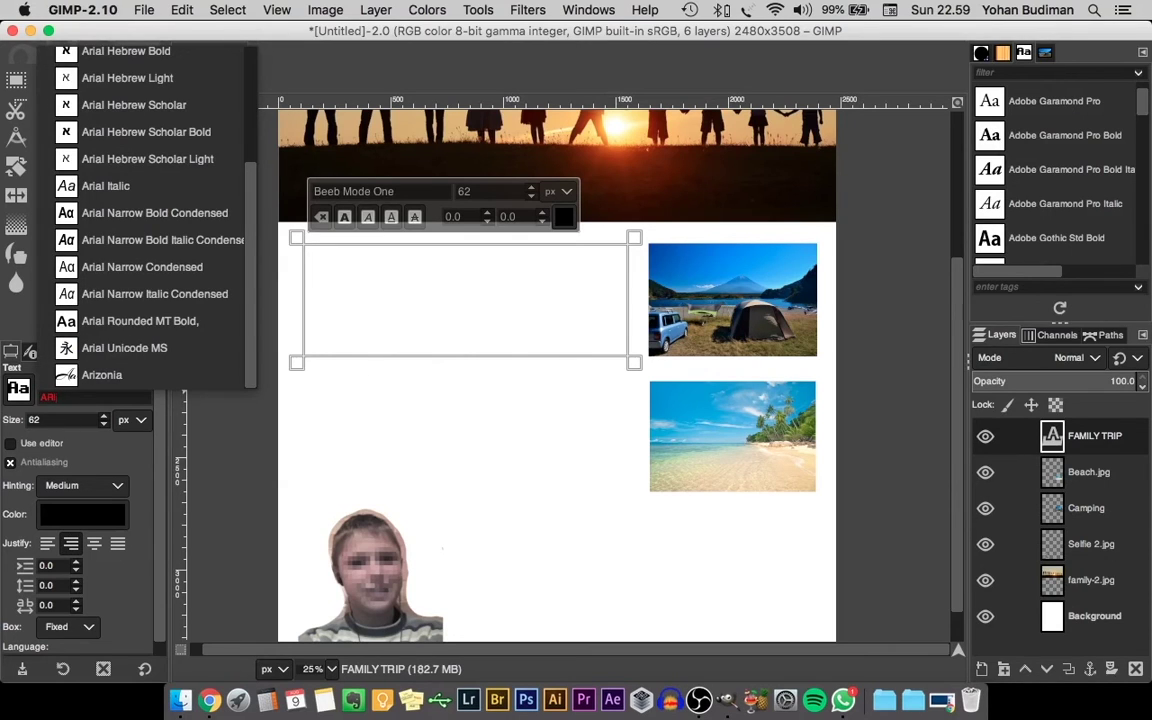
pyautogui.scroll(2, 162, 340)
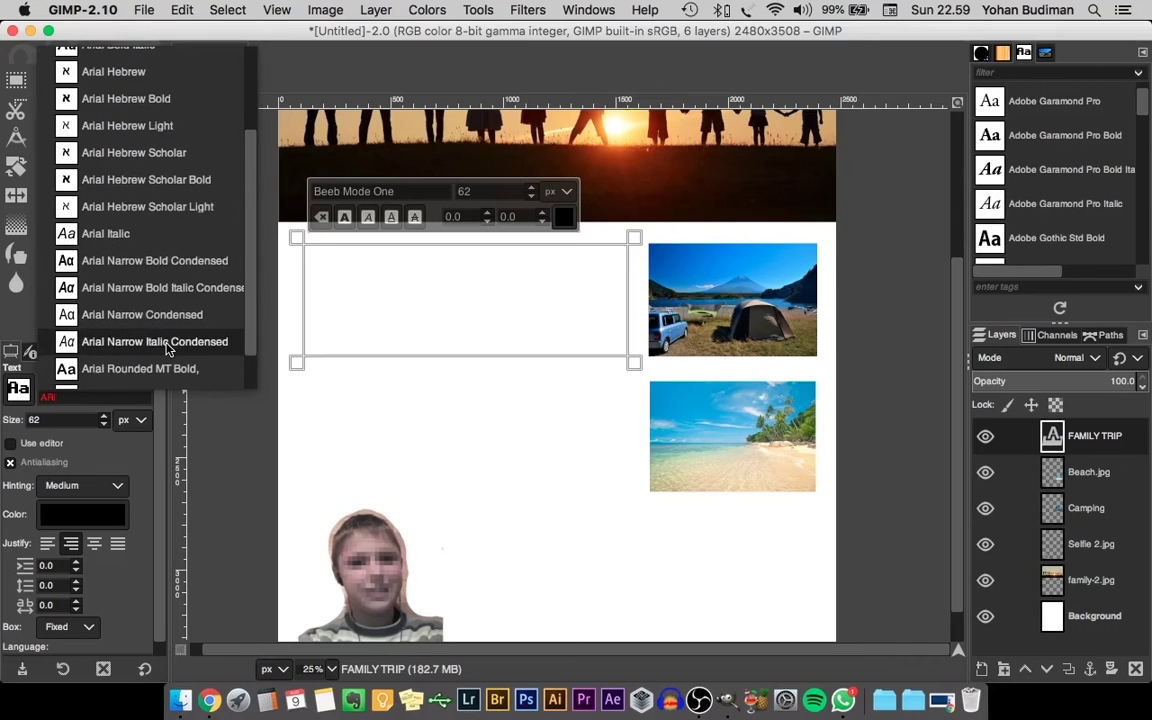
pyautogui.scroll(1, 165, 349)
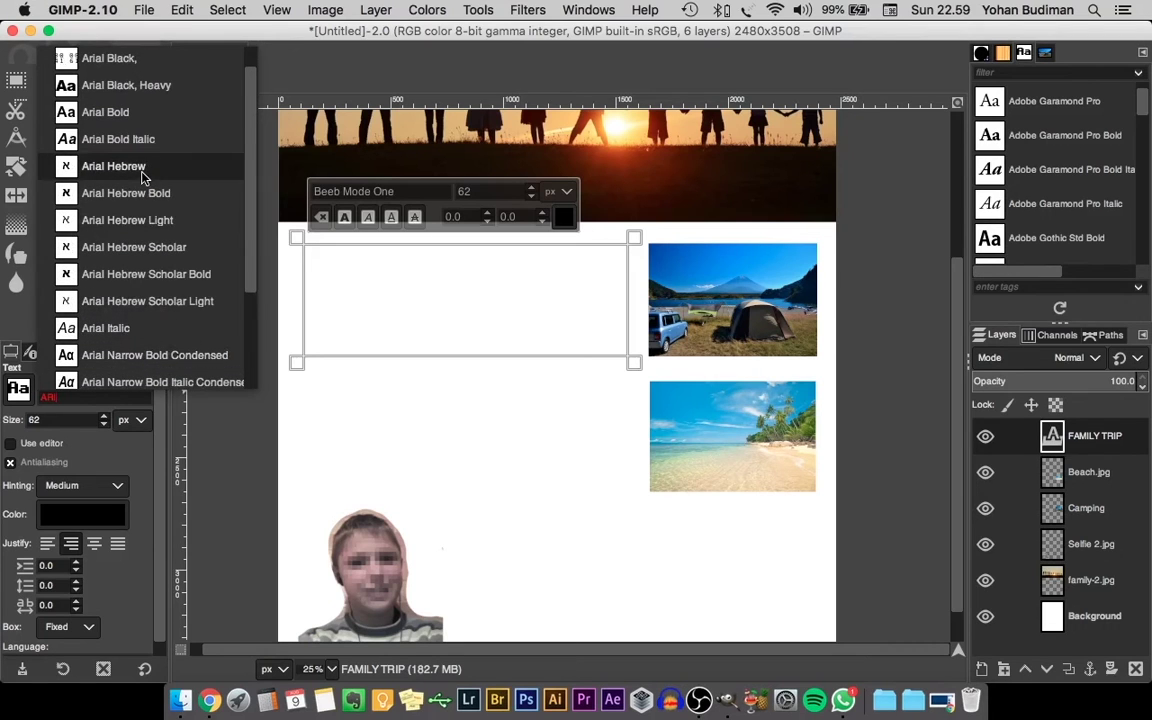
pyautogui.scroll(1, 147, 181)
pyautogui.click(123, 62)
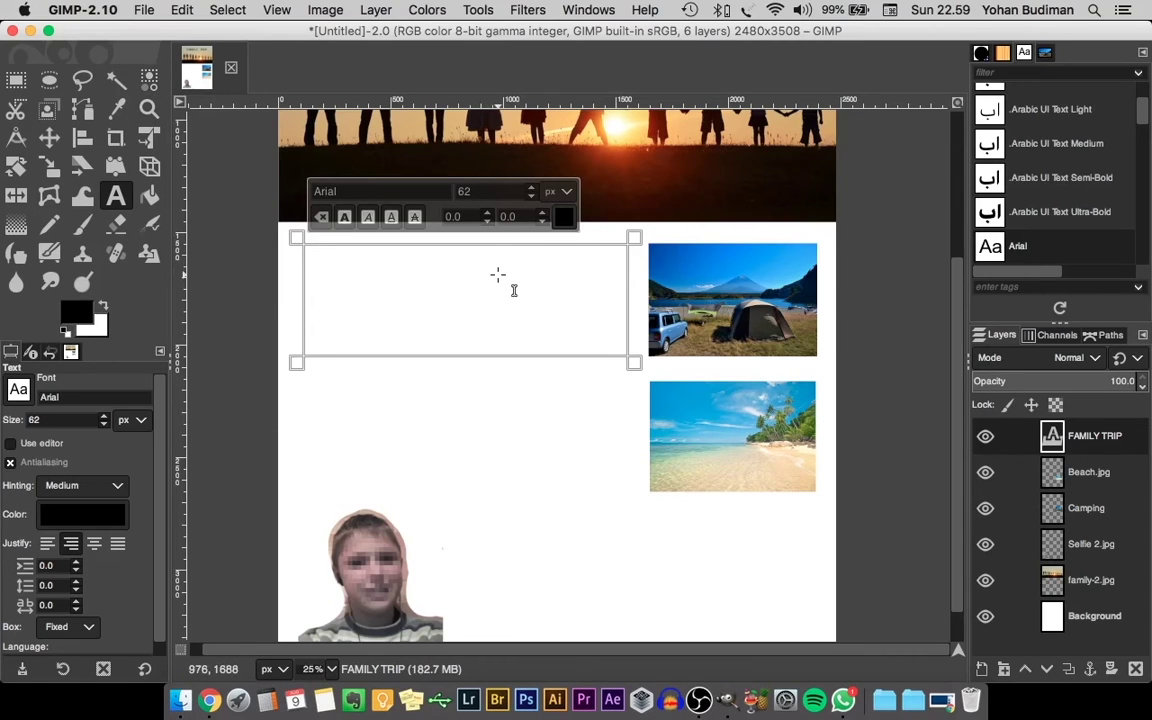
# Step: Enter "CAMPING TRIP" in the text box, with "Write your story here" on the line below it
pyautogui.write('CAMPI')
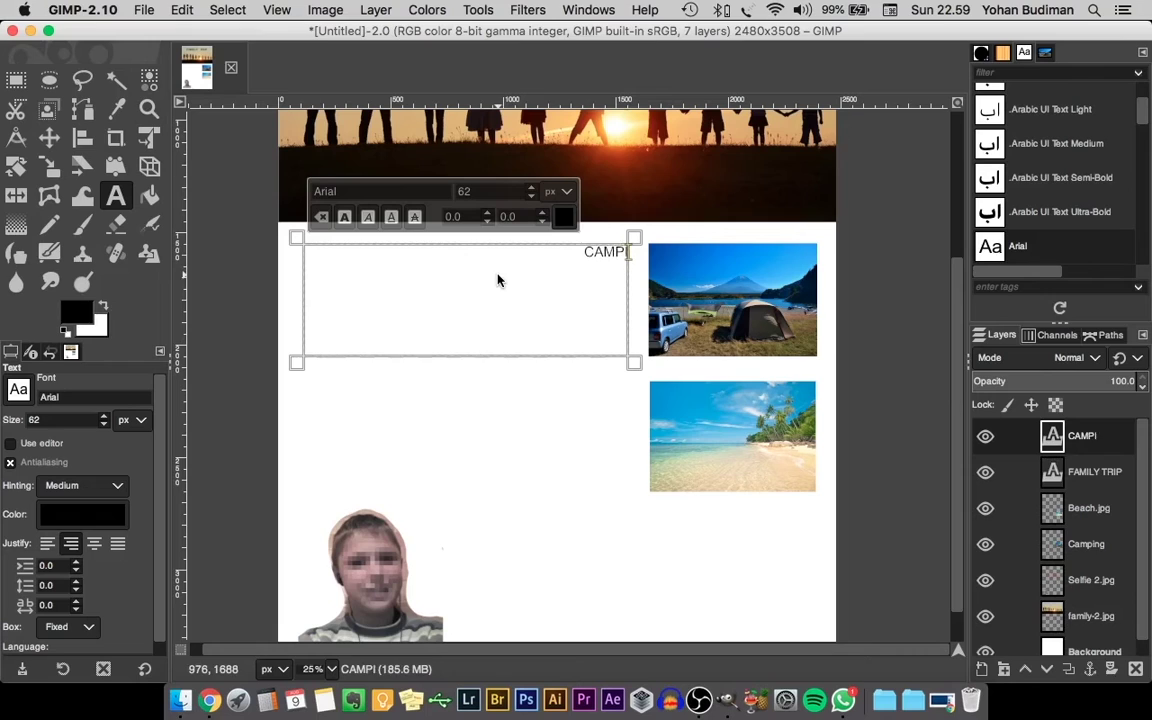
pyautogui.write('NG T')
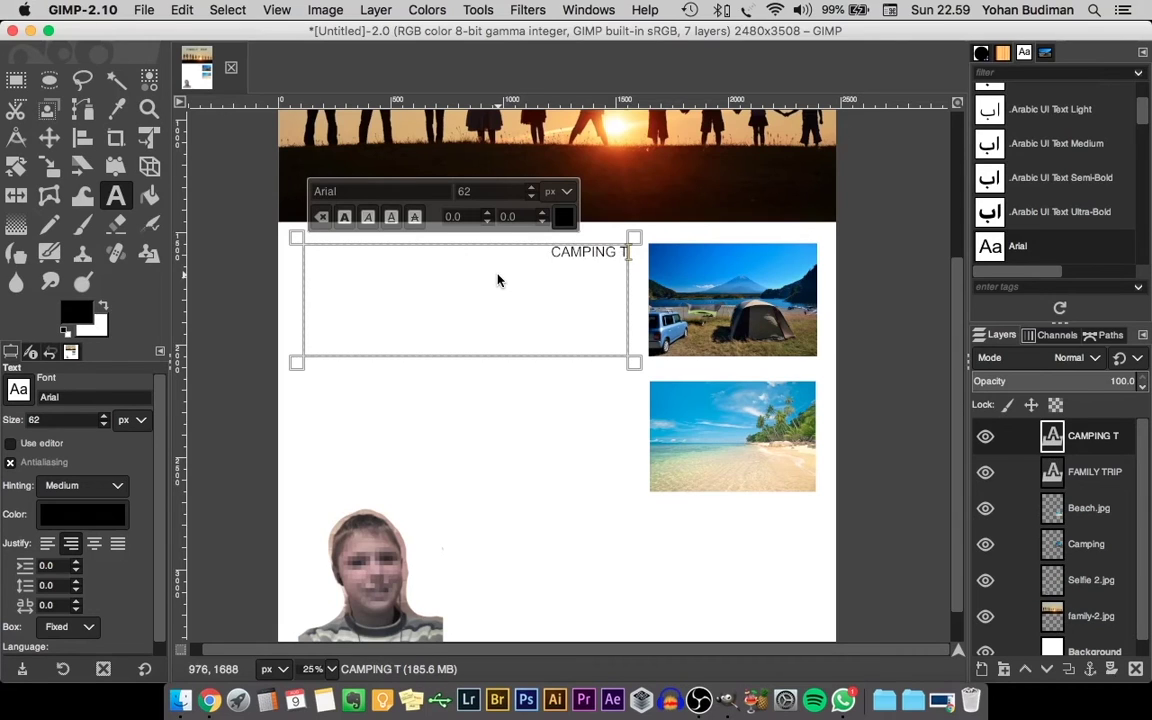
pyautogui.write('RIP')
pyautogui.press('Return')
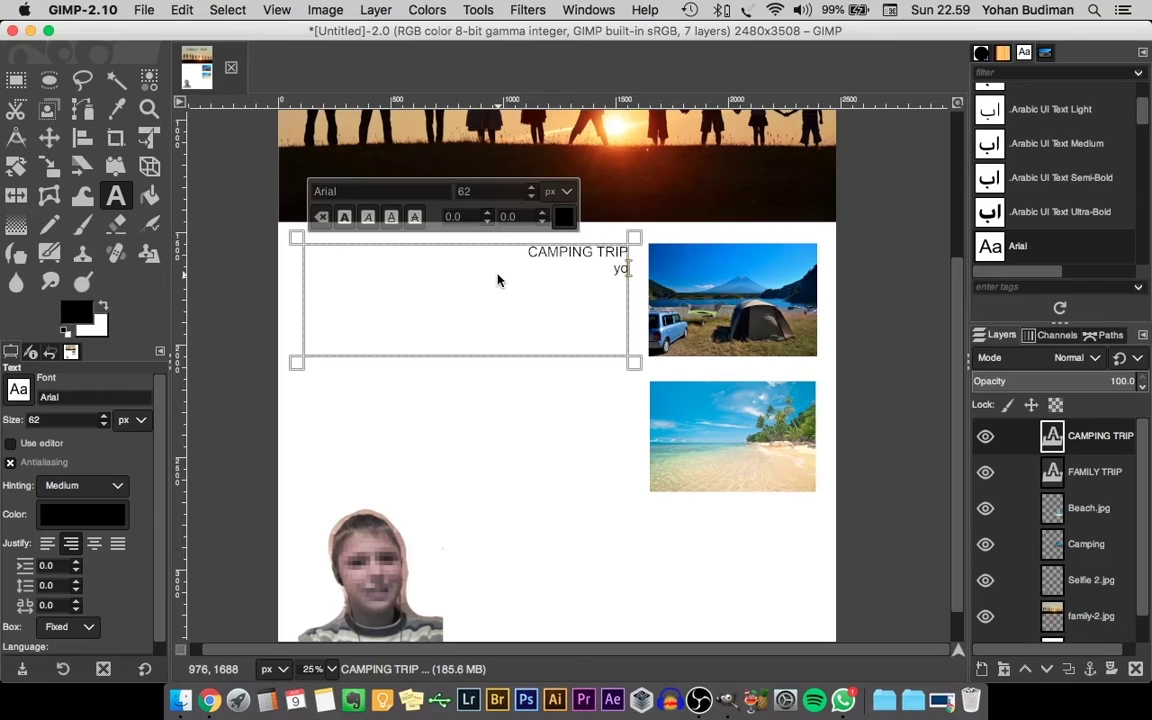
pyautogui.write('Write your story here')
# Step: Insert the line "Date and location" between the CAMPING TRIP heading and the story line
pyautogui.hotkey('shift', 'Home')
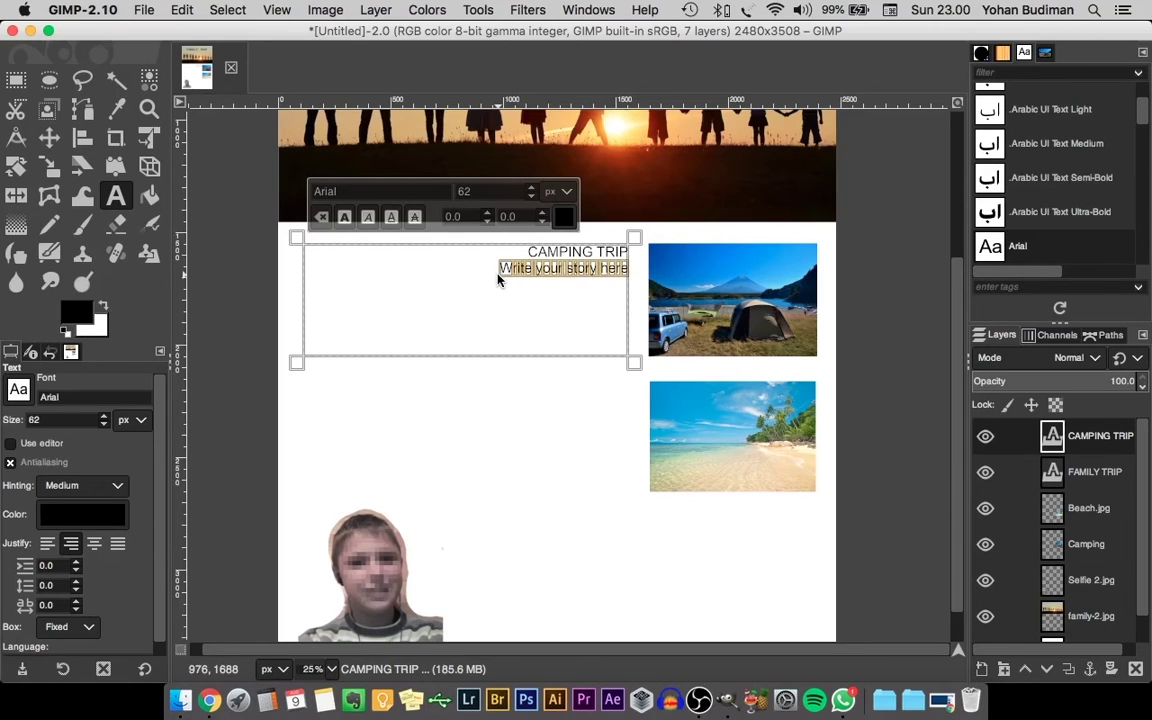
pyautogui.press('Left')
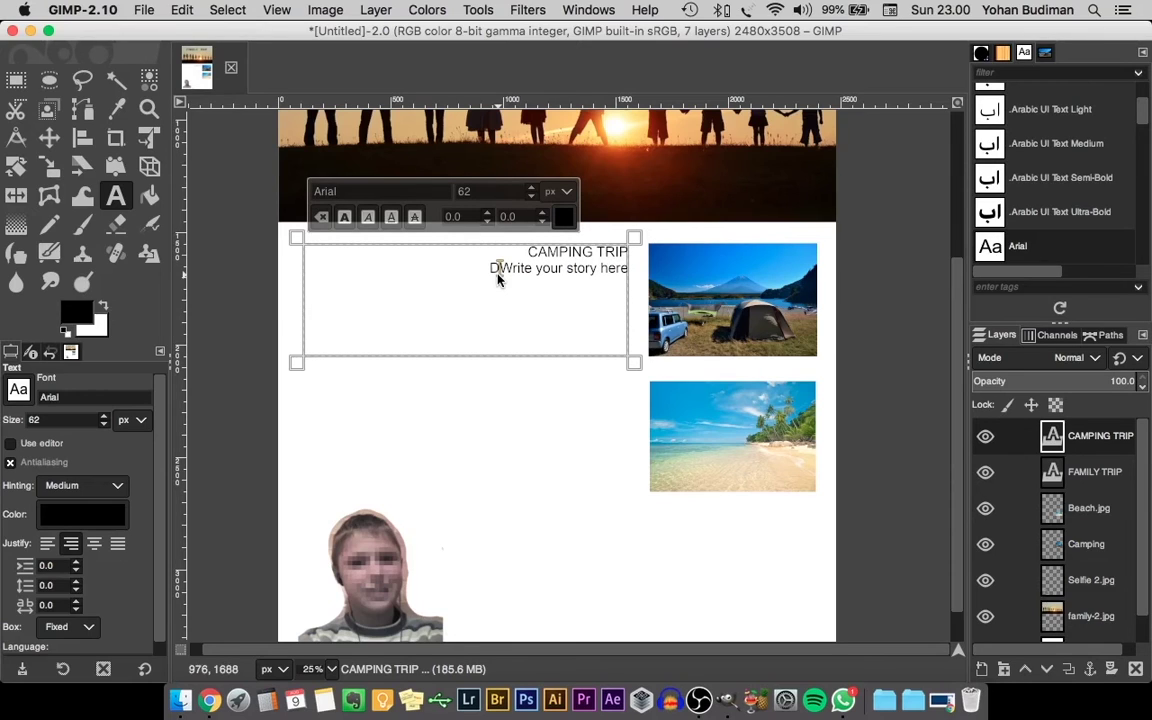
pyautogui.write('Date and location')
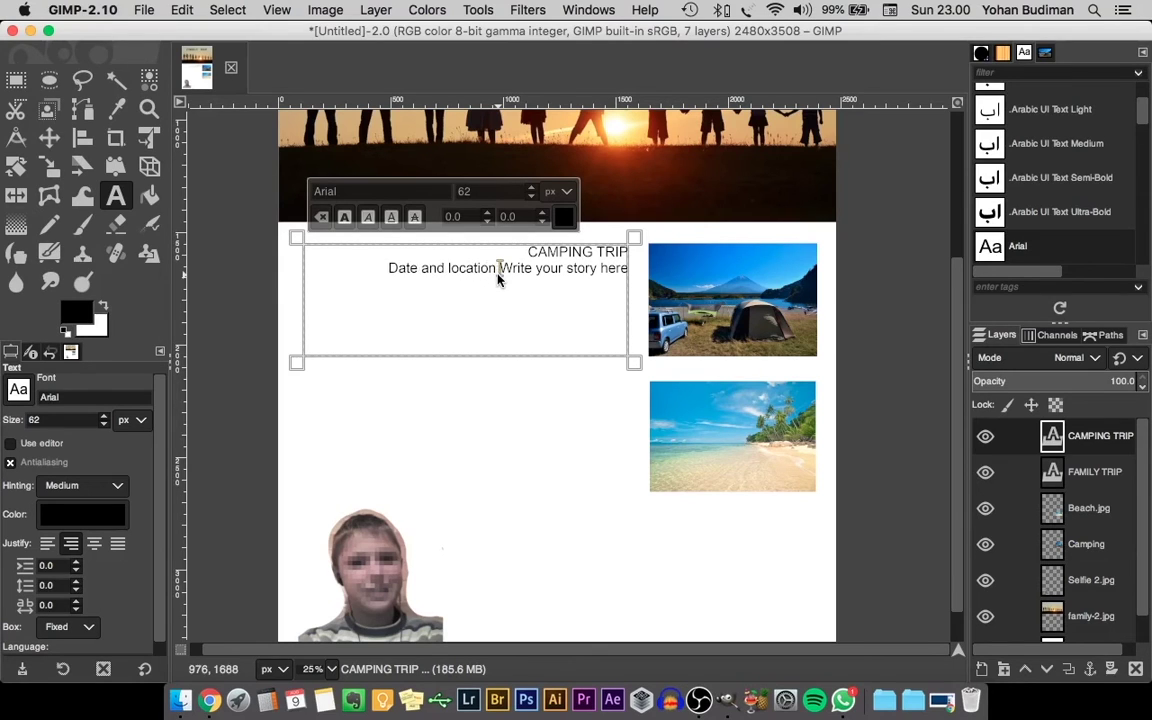
pyautogui.press('Return')
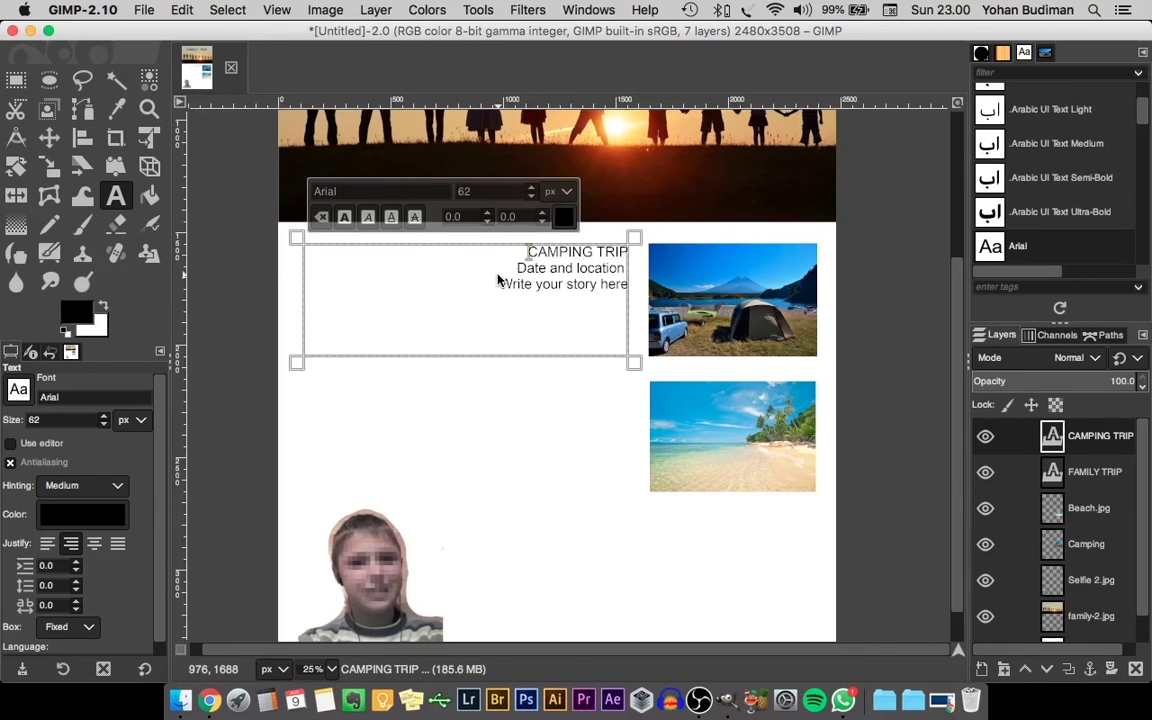
# Step: Set only the CAMPING TRIP heading line to 150 px and make it bold
pyautogui.hotkey('shift', 'End')
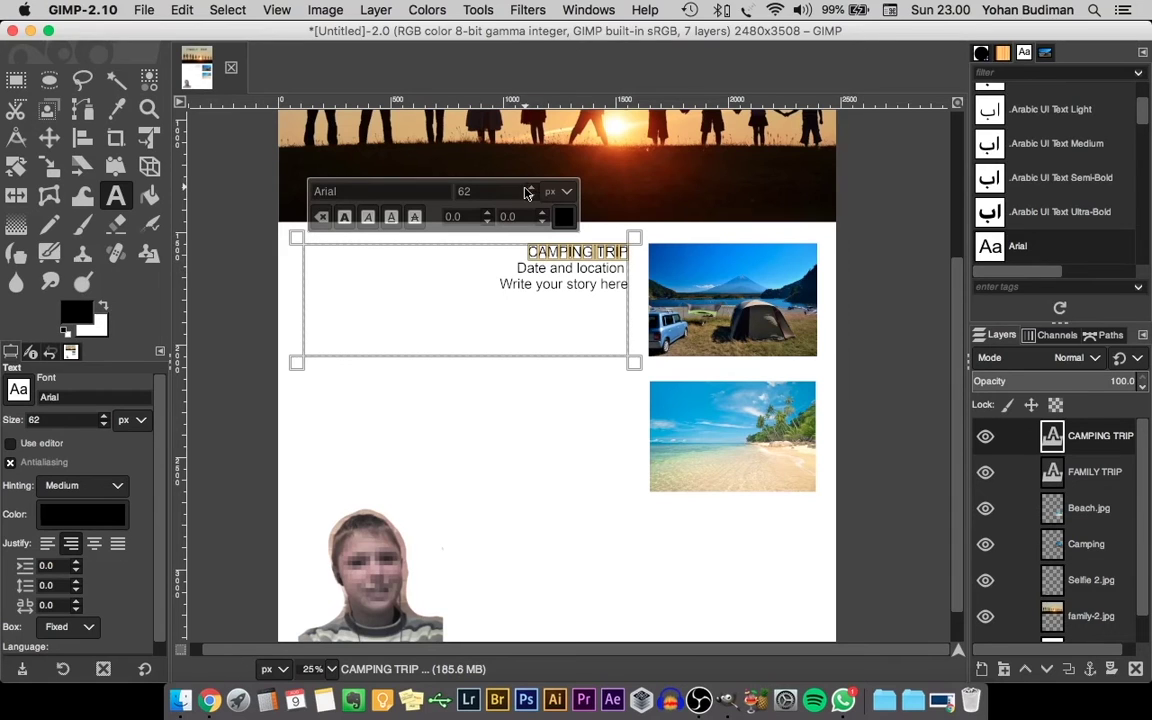
pyautogui.moveTo(507, 191); pyautogui.dragTo(460, 190)
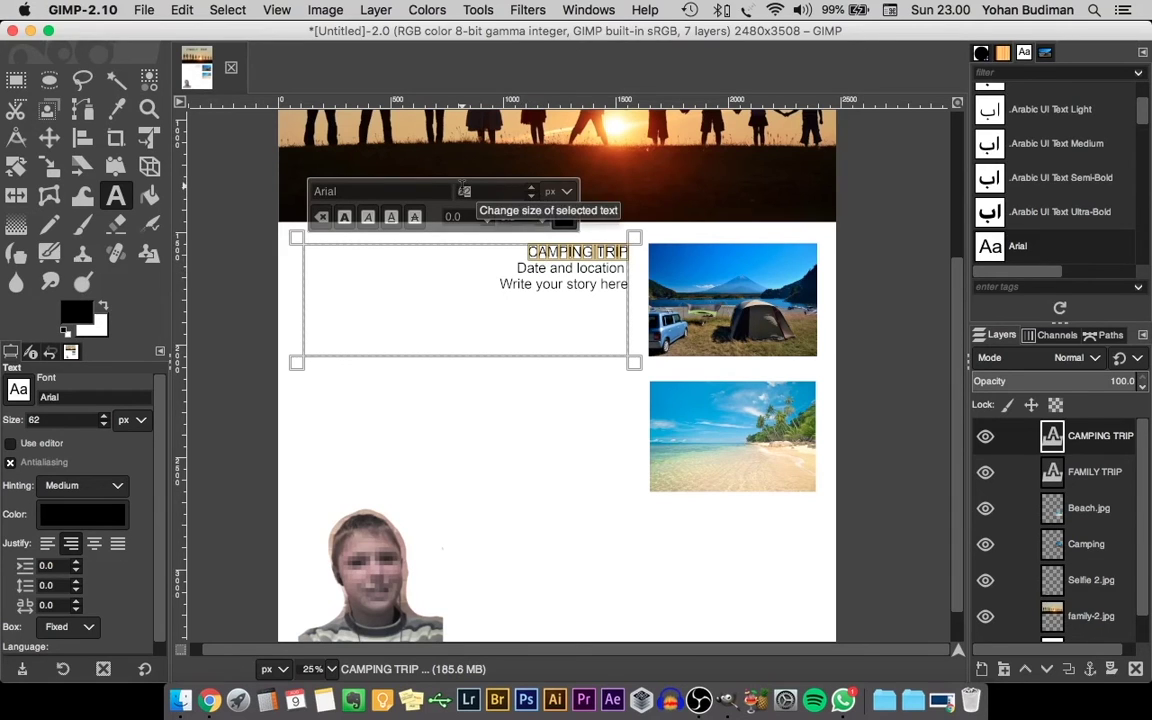
pyautogui.press('BackSpace')
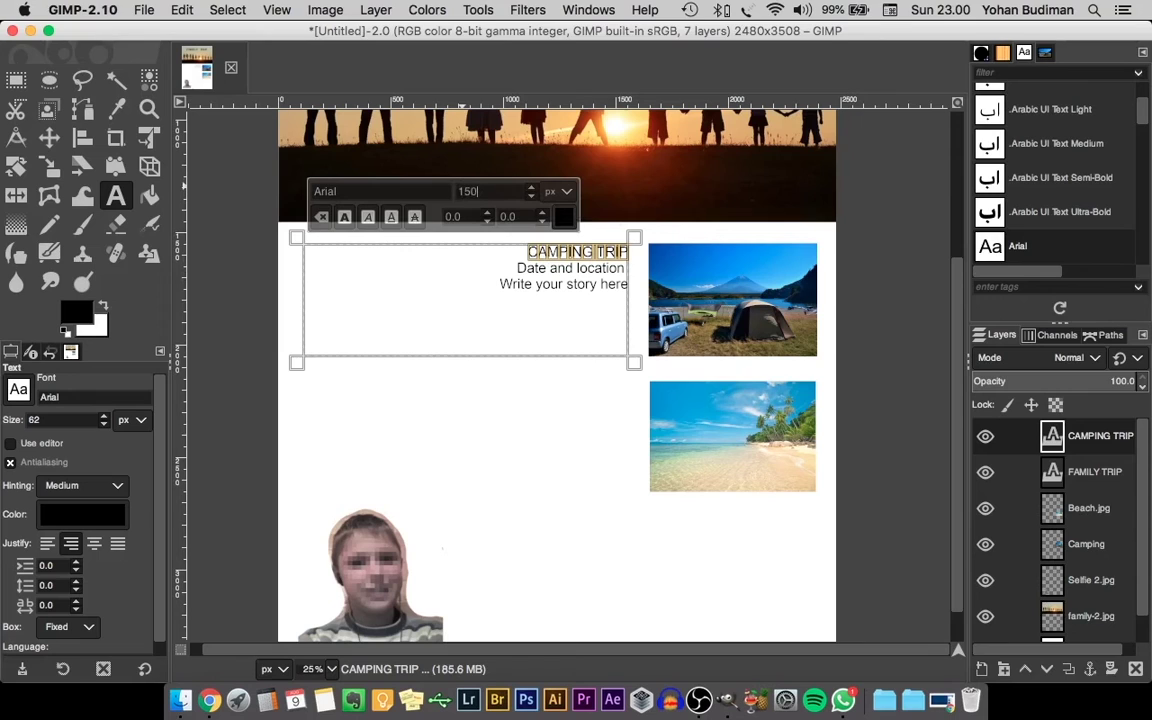
pyautogui.press('Return')
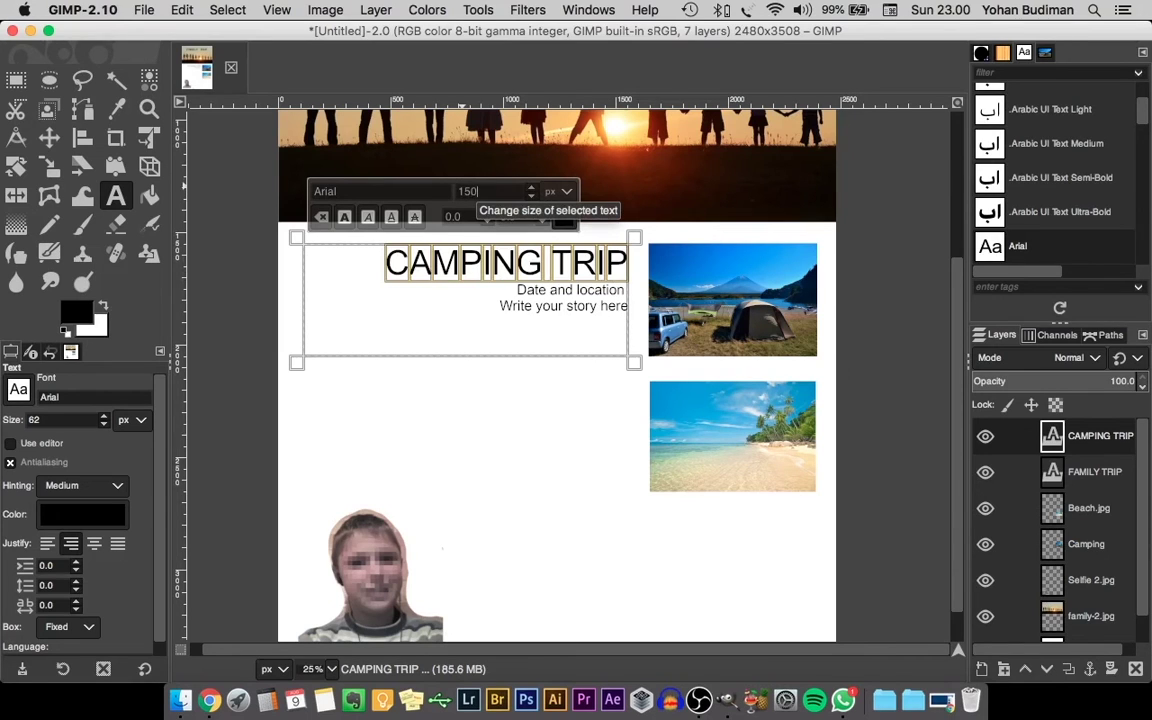
pyautogui.click(346, 218)
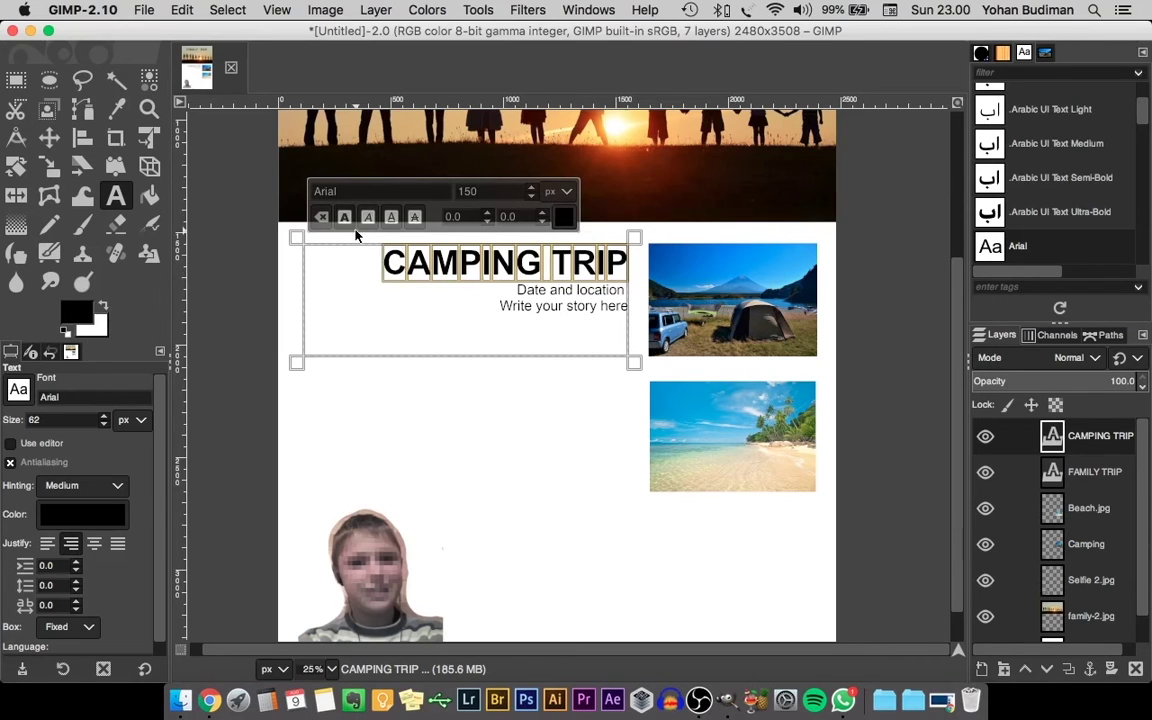
# Step: Duplicate the CAMPING TRIP text layer and move the copy straight down beside the beach photo
pyautogui.click(50, 140)
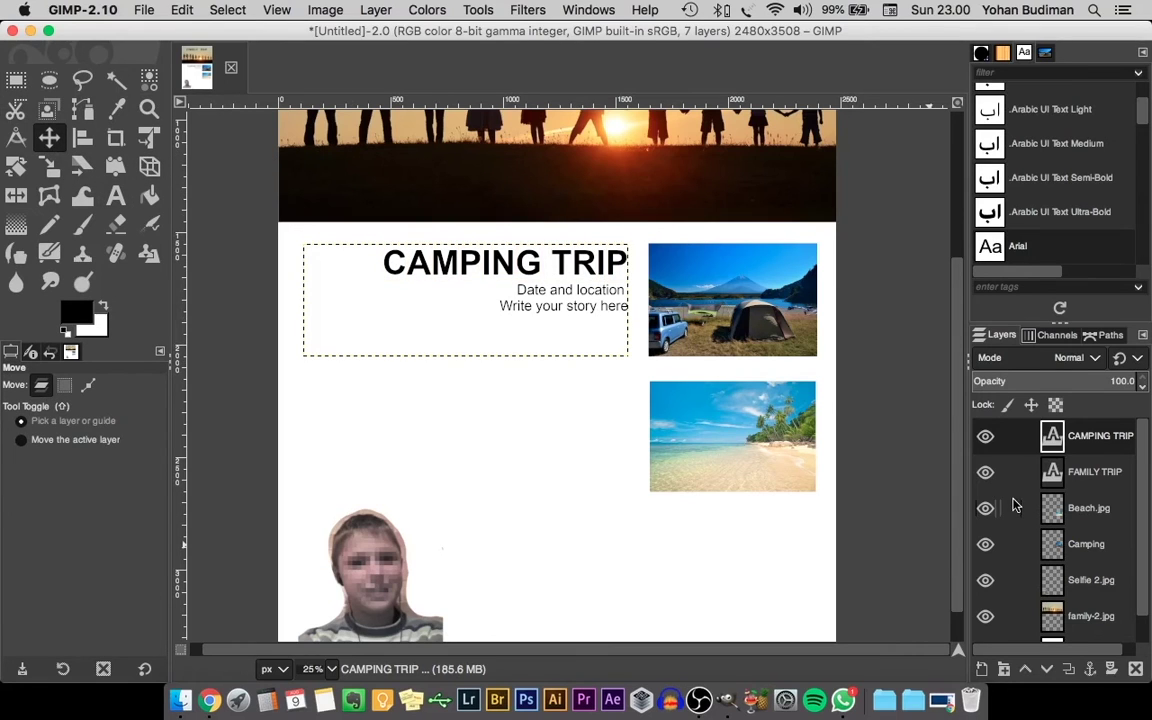
pyautogui.rightClick(1100, 438)
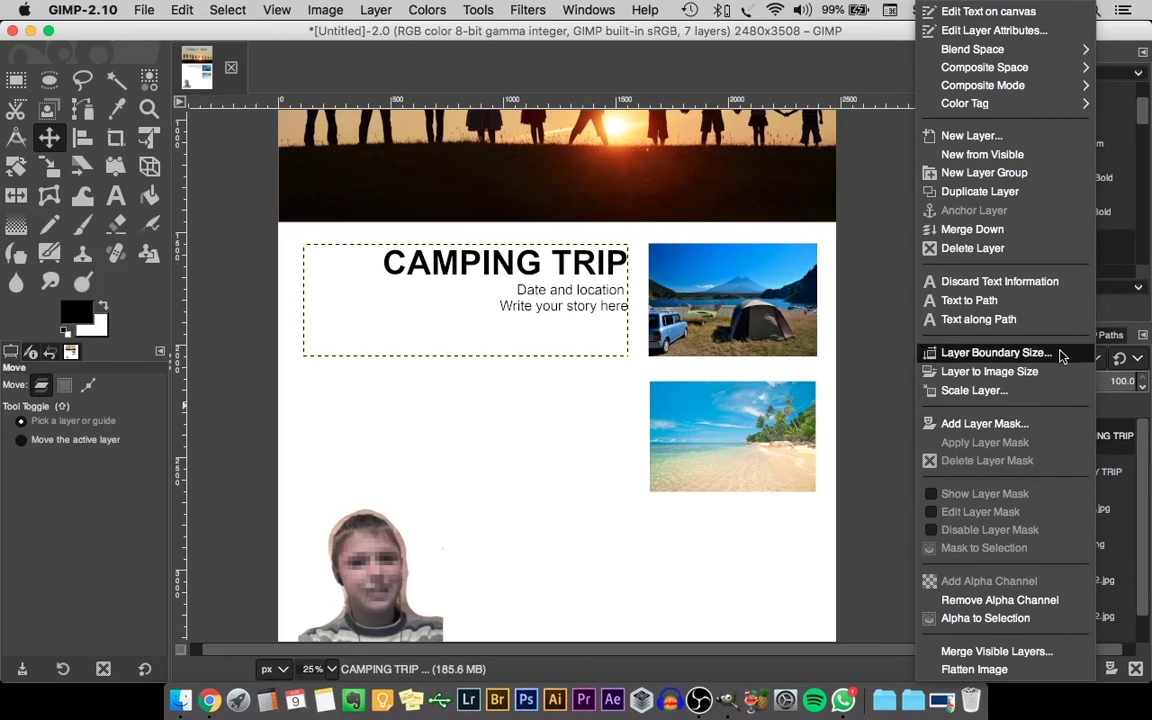
pyautogui.click(1020, 192)
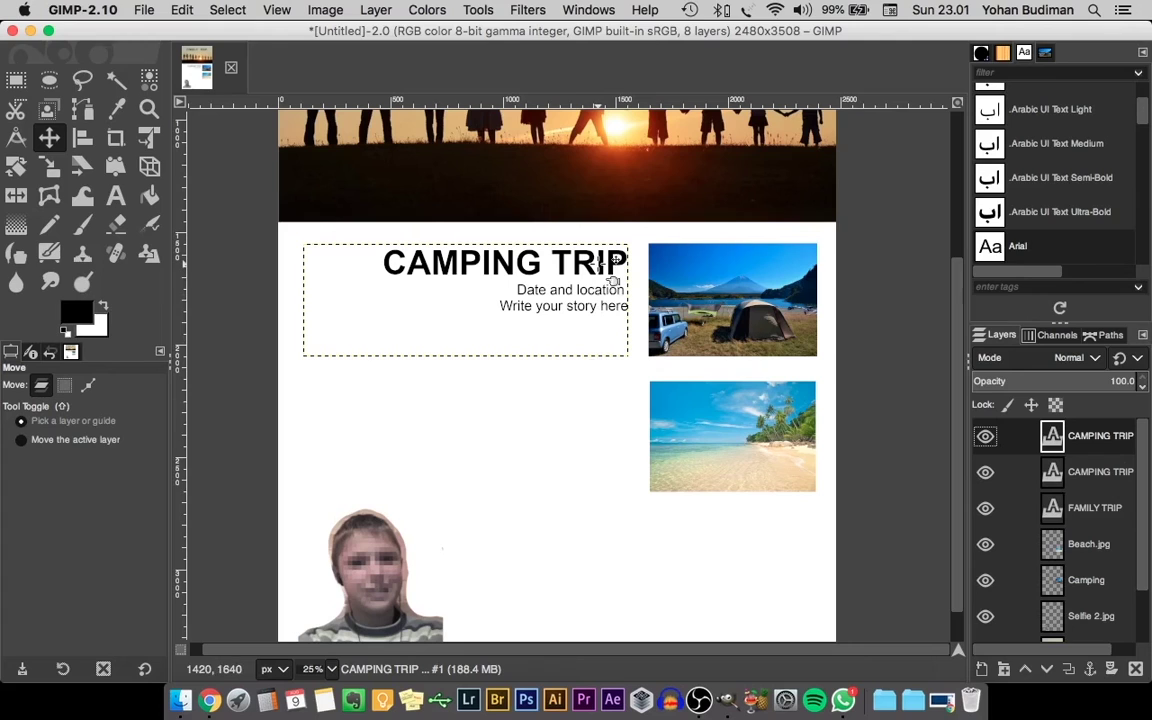
pyautogui.moveTo(598, 272); pyautogui.dragTo(601, 400)
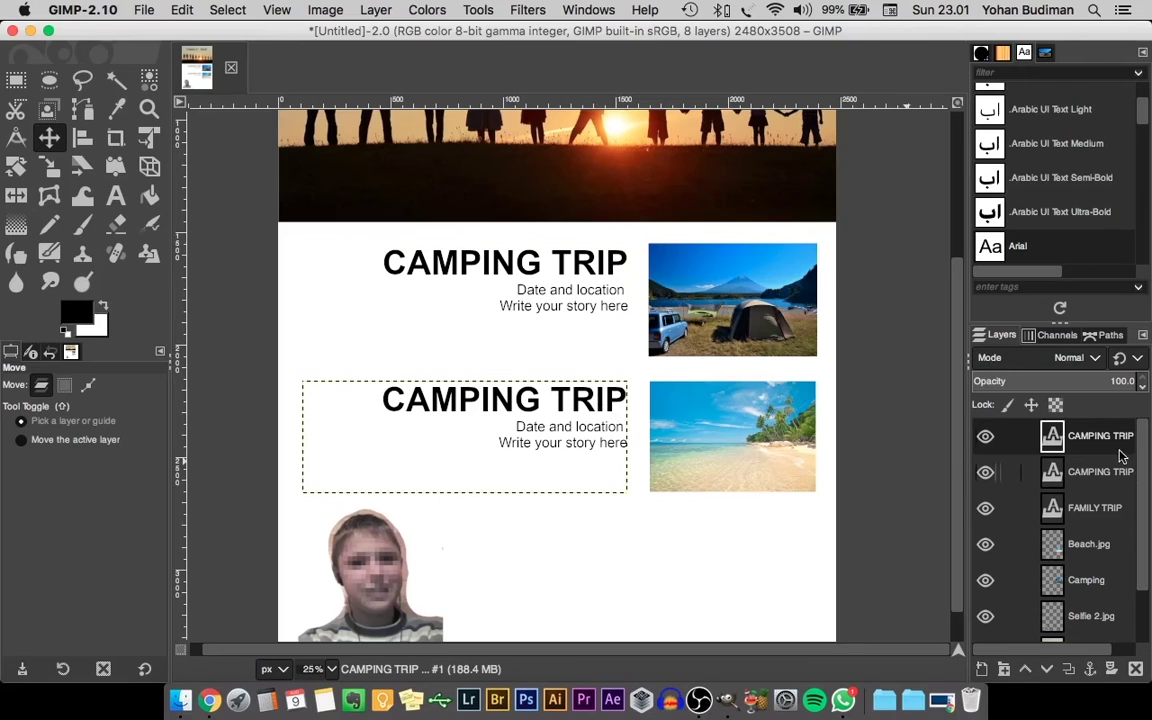
# Step: Replace the heading line of the copied text beside the beach photo with "GOING TO THE BEACH"
pyautogui.doubleClick(1052, 437)
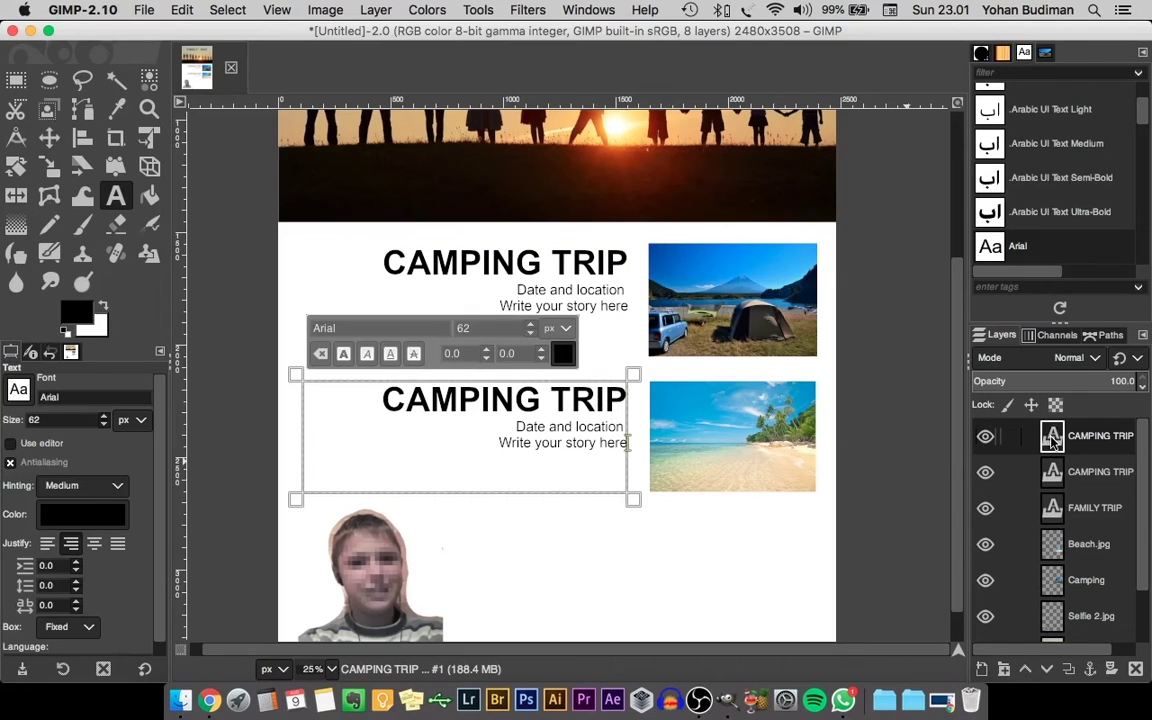
pyautogui.moveTo(383, 402); pyautogui.dragTo(627, 408)
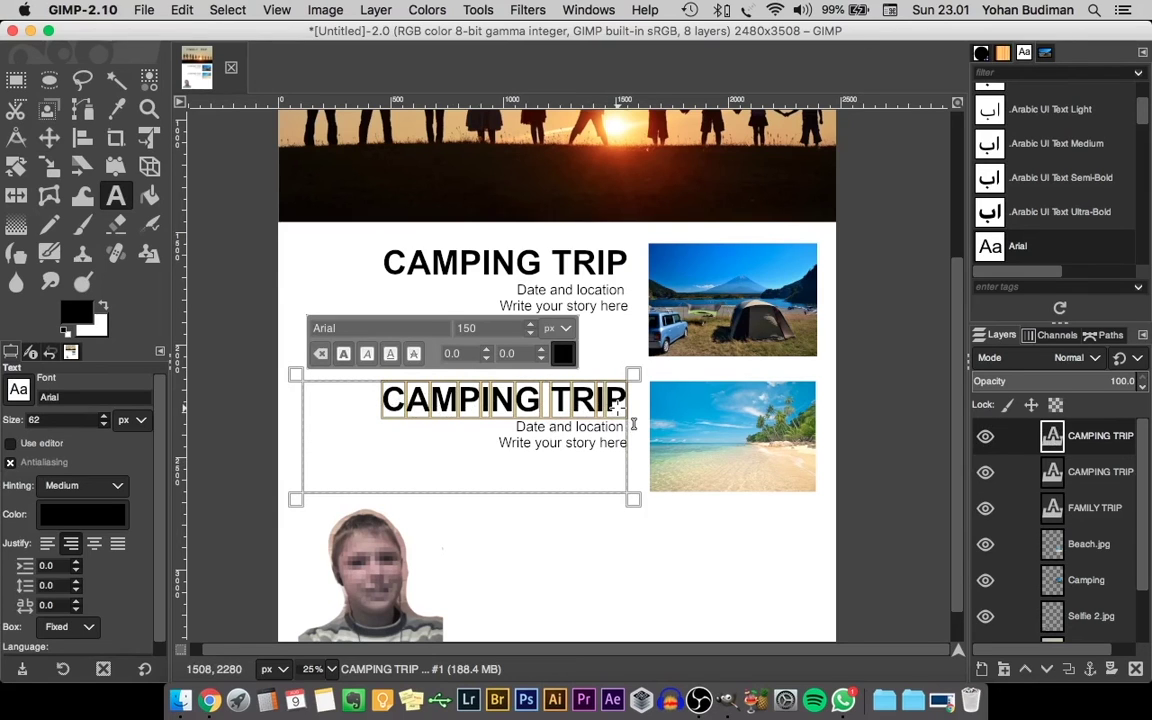
pyautogui.write('Beach')
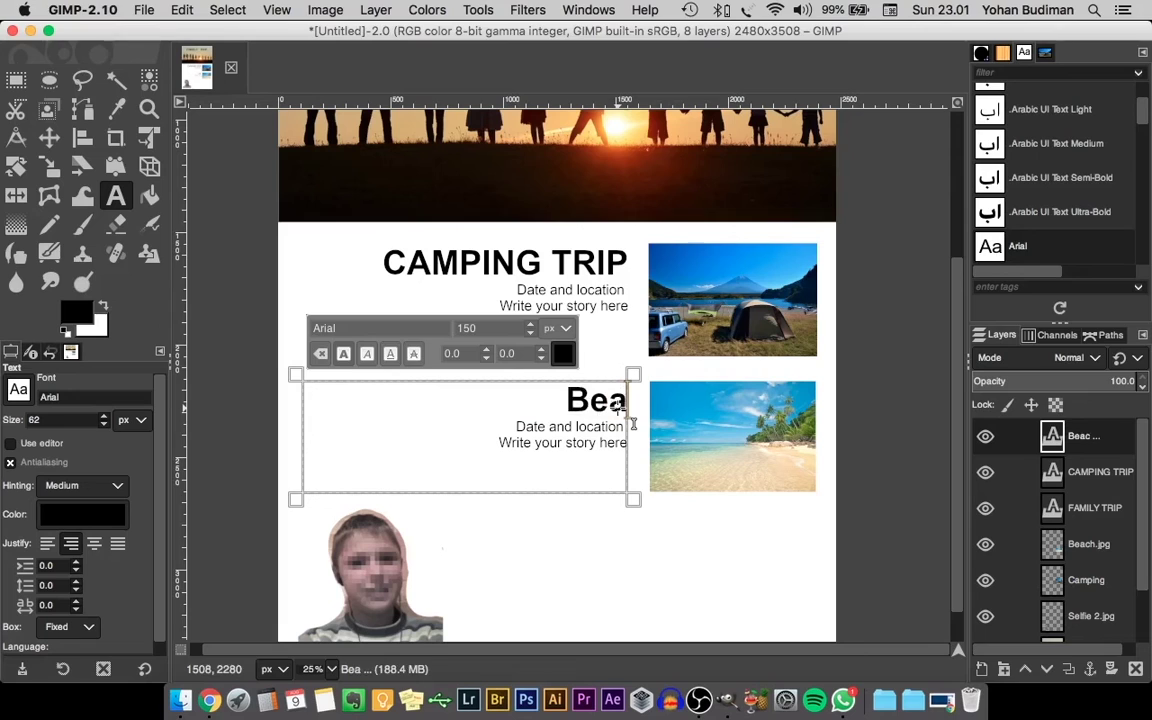
pyautogui.press('BackSpace')
pyautogui.press('BackSpace')
pyautogui.press('BackSpace')
pyautogui.press('BackSpace')
pyautogui.press('BackSpace')
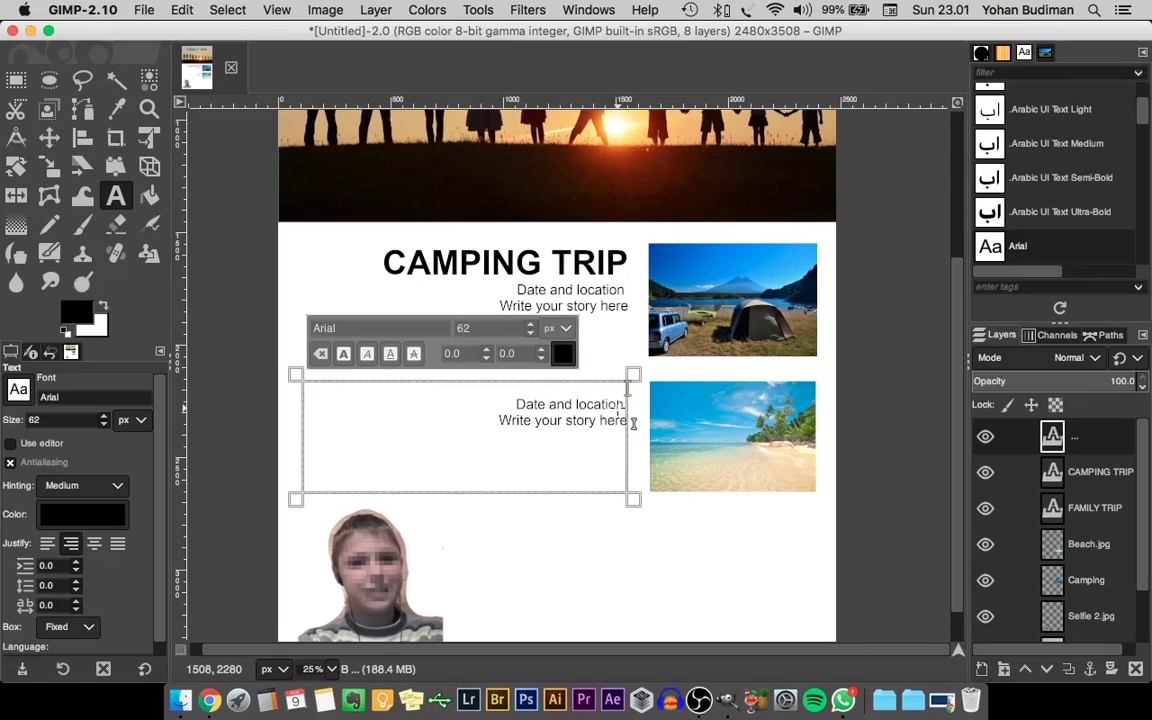
pyautogui.write('GOING TO THE BEACH')
# Step: Make the GOING TO THE BEACH heading line bold and set its size to 128 px so it fits on one line
pyautogui.hotkey('shift', 'Home')
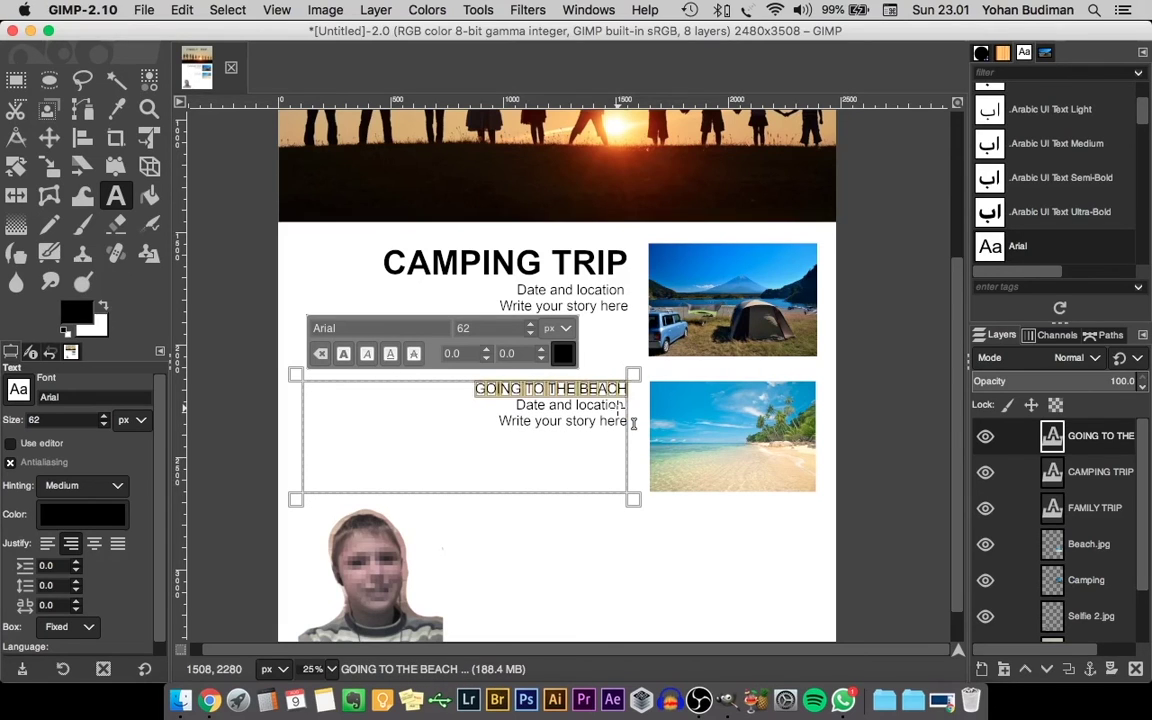
pyautogui.doubleClick(490, 328)
pyautogui.write('150')
pyautogui.press('Return')
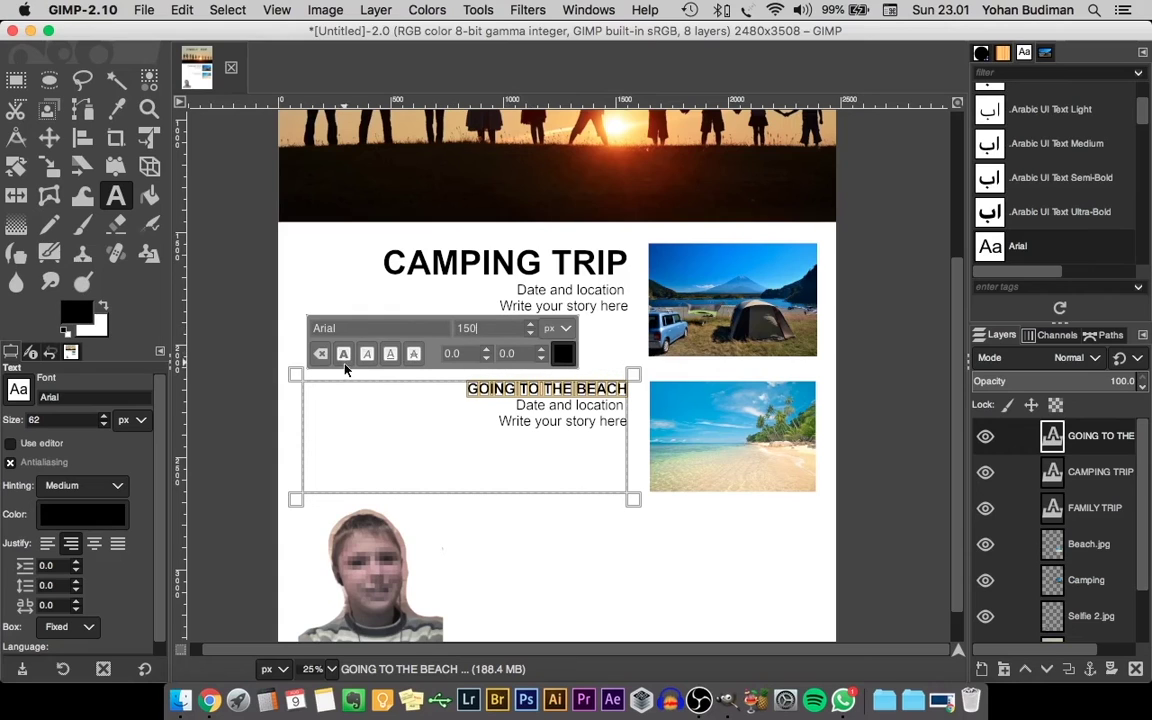
pyautogui.press('Return')
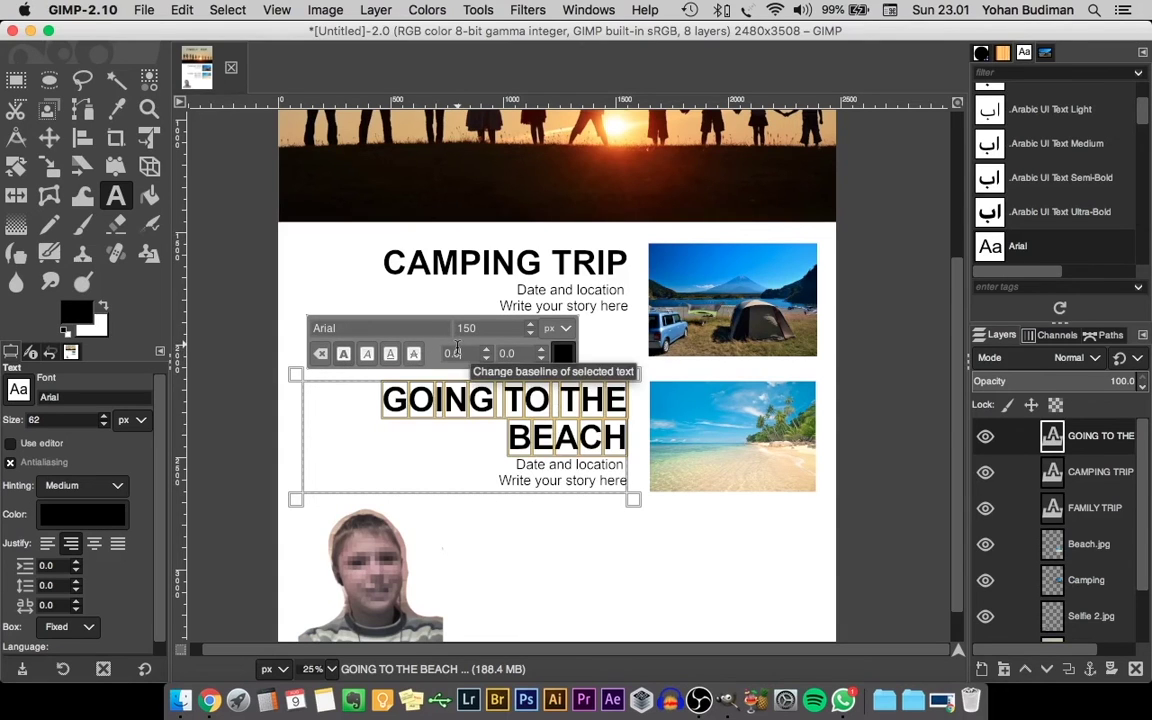
pyautogui.scroll(-18, 494, 329)
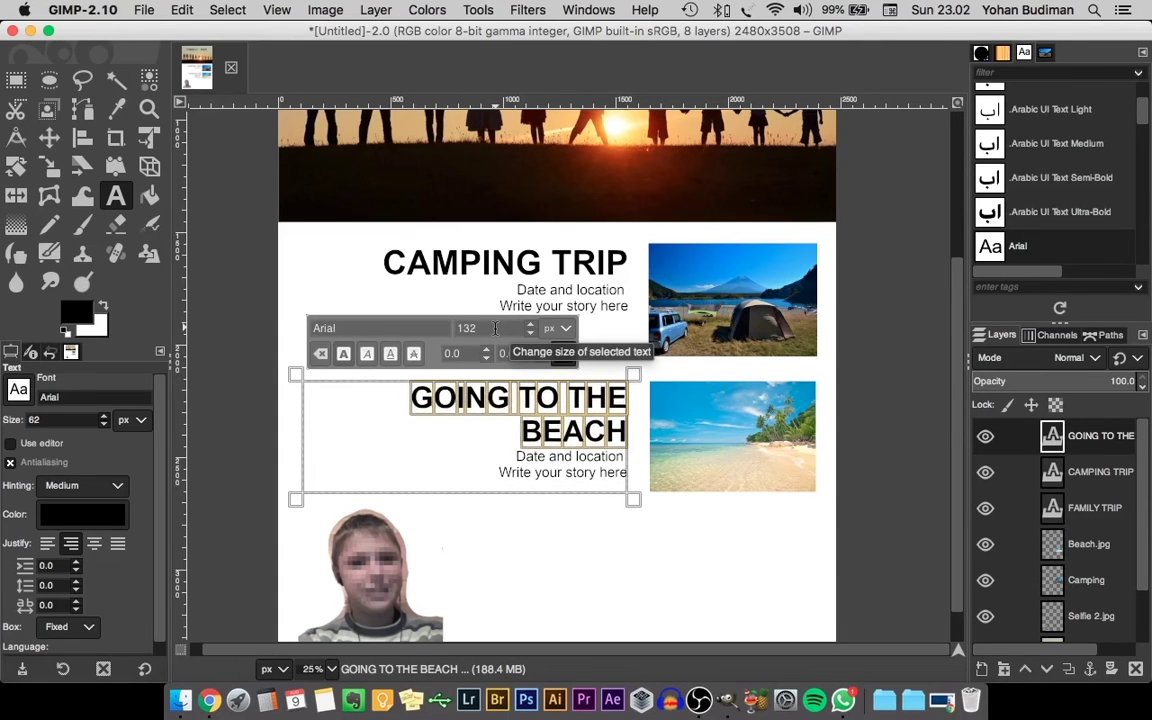
pyautogui.scroll(-4, 494, 329)
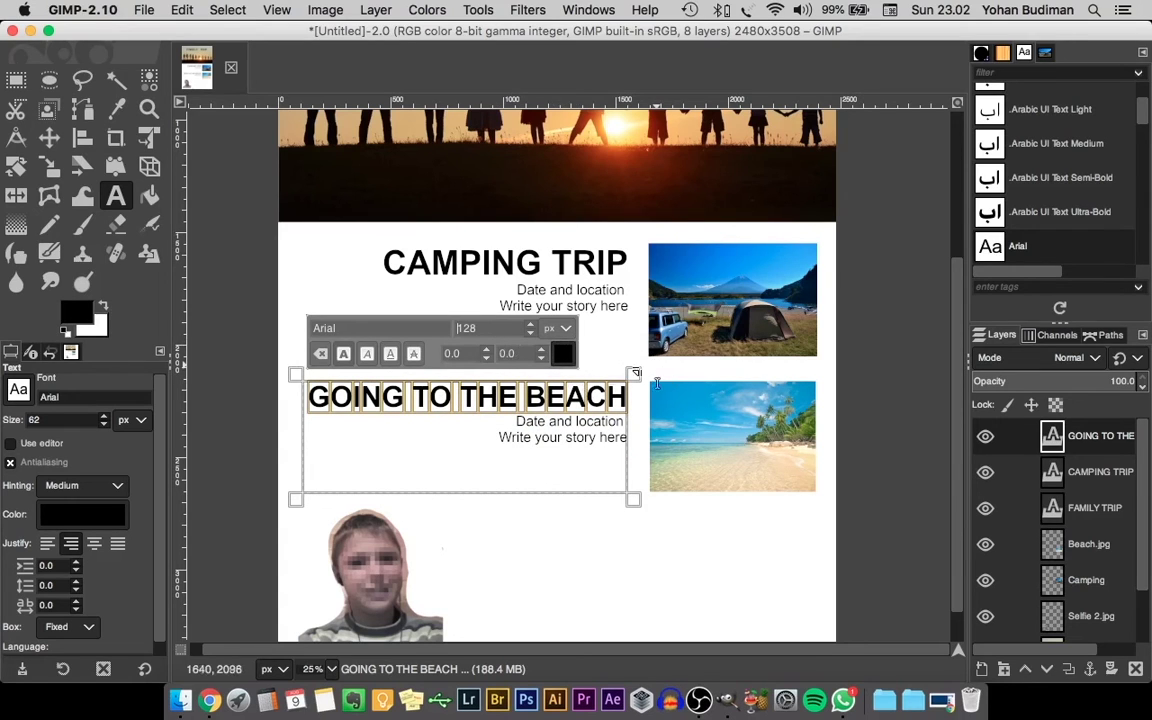
# Step: Color only the GOING TO THE BEACH heading orange (eb8242)
pyautogui.click(561, 356)
pyautogui.click(502, 312)
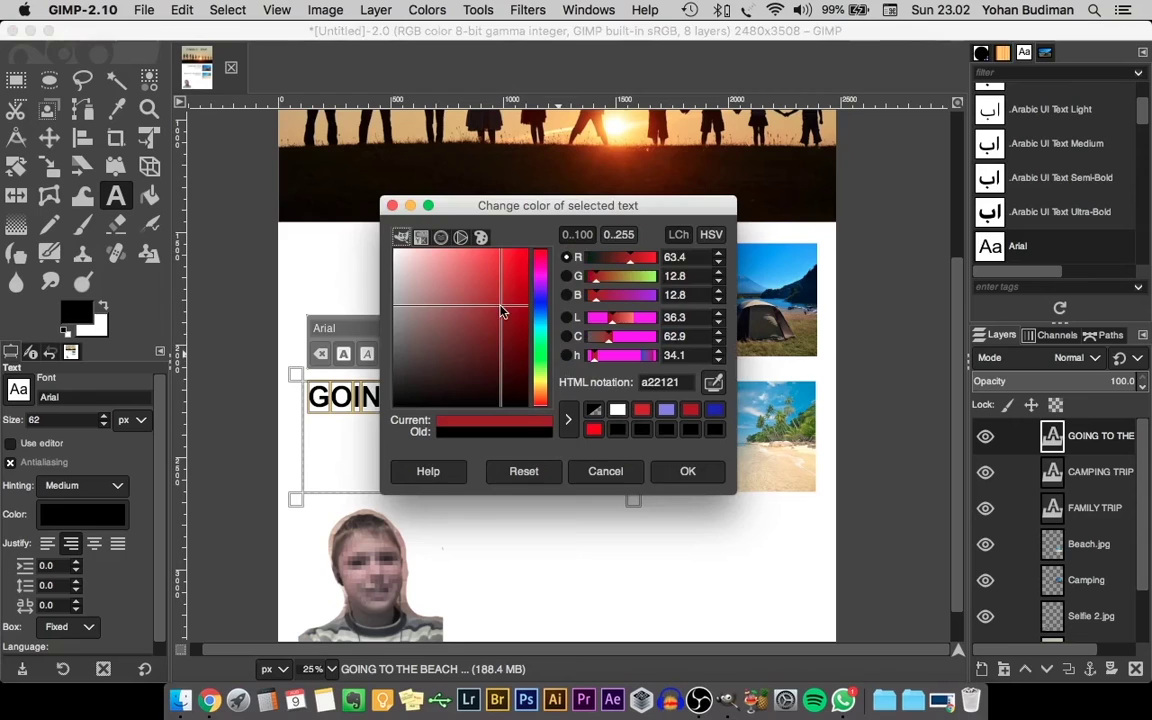
pyautogui.moveTo(511, 266); pyautogui.dragTo(519, 262)
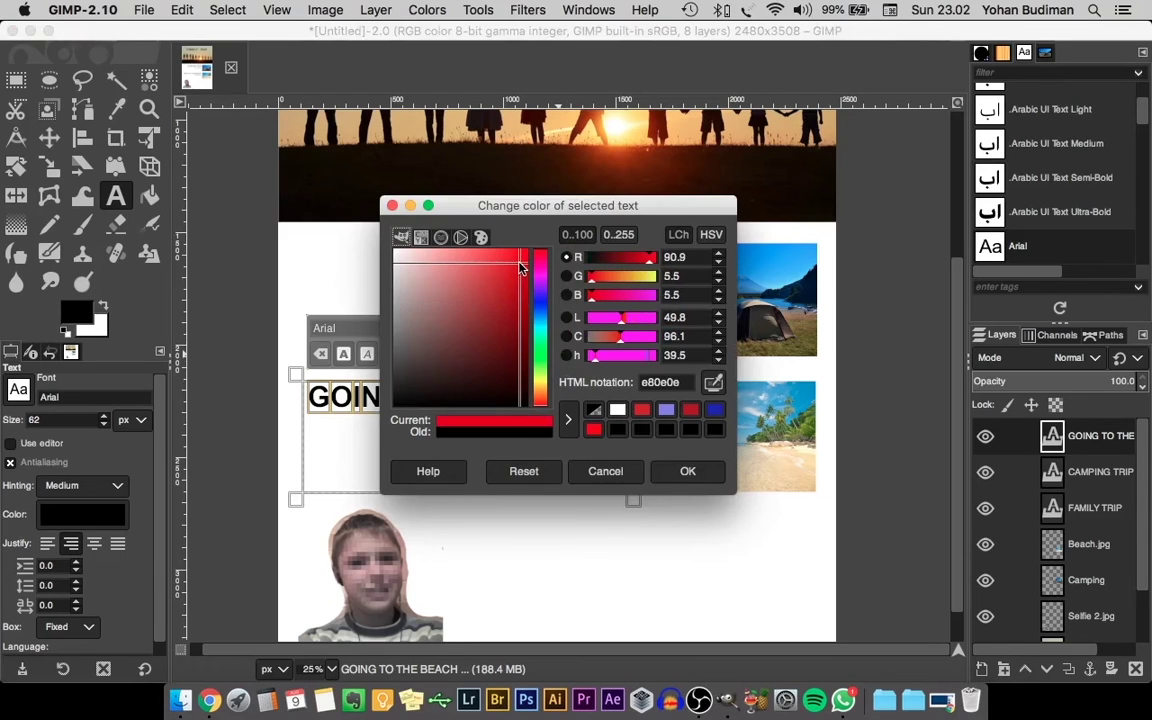
pyautogui.moveTo(536, 313); pyautogui.dragTo(512, 298)
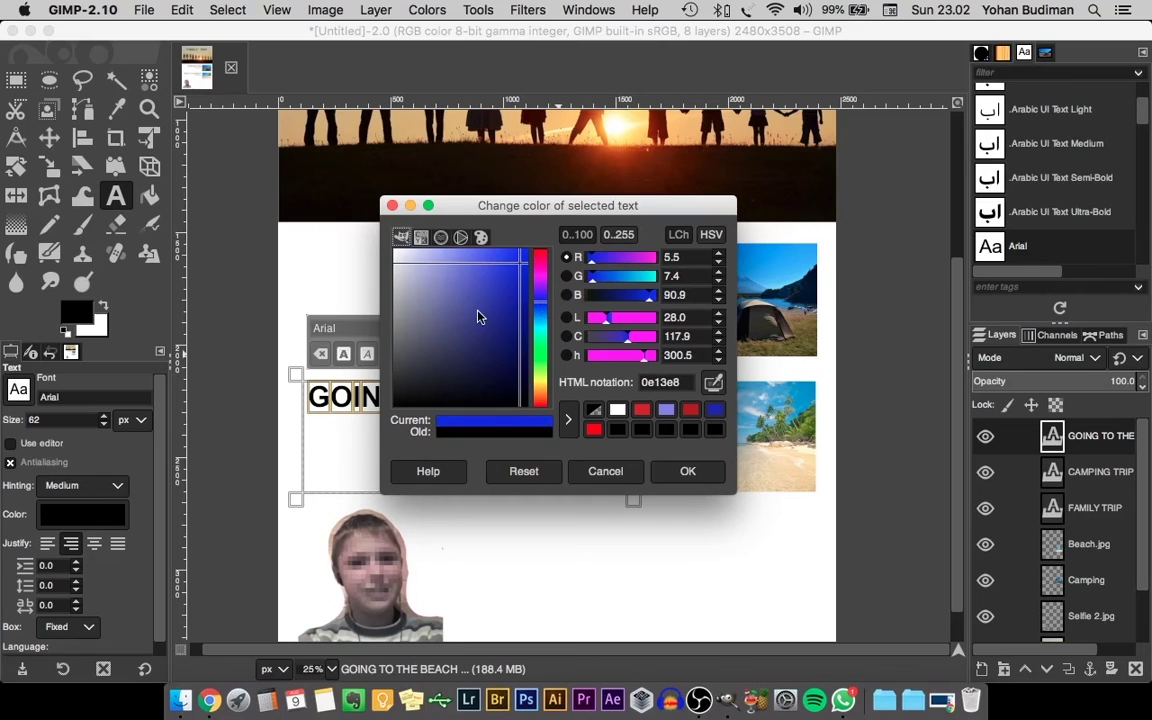
pyautogui.moveTo(543, 378); pyautogui.dragTo(541, 343)
pyautogui.moveTo(488, 290); pyautogui.dragTo(490, 263)
pyautogui.click(540, 401)
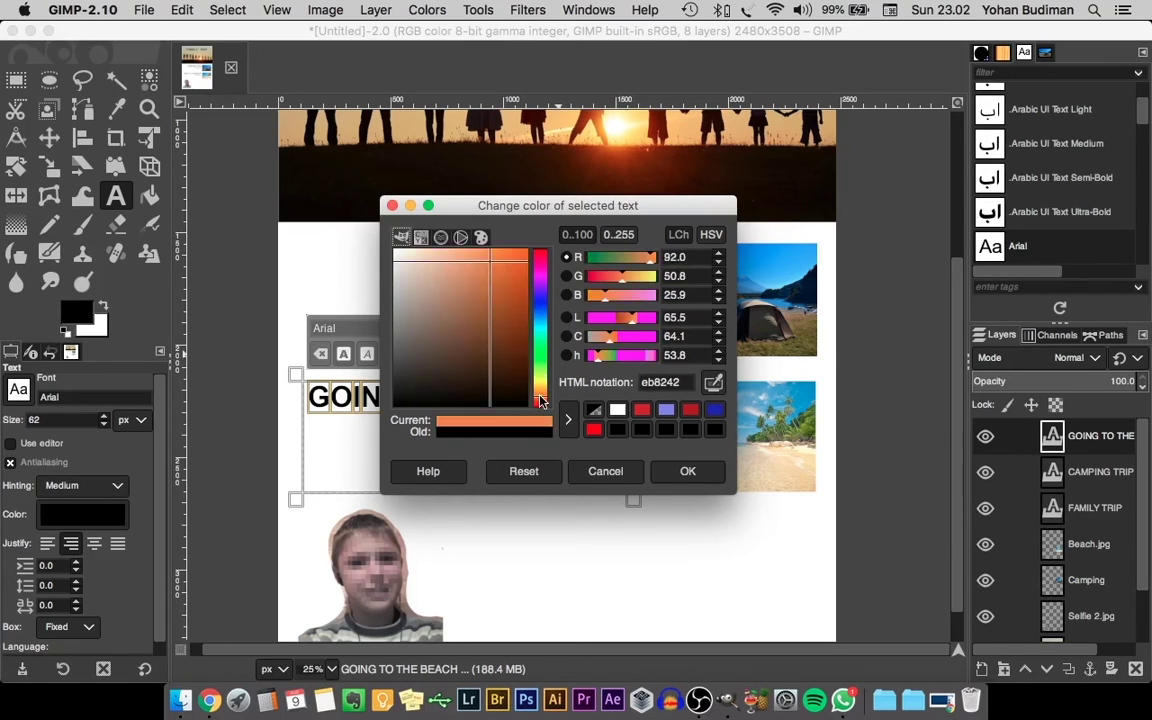
pyautogui.click(688, 473)
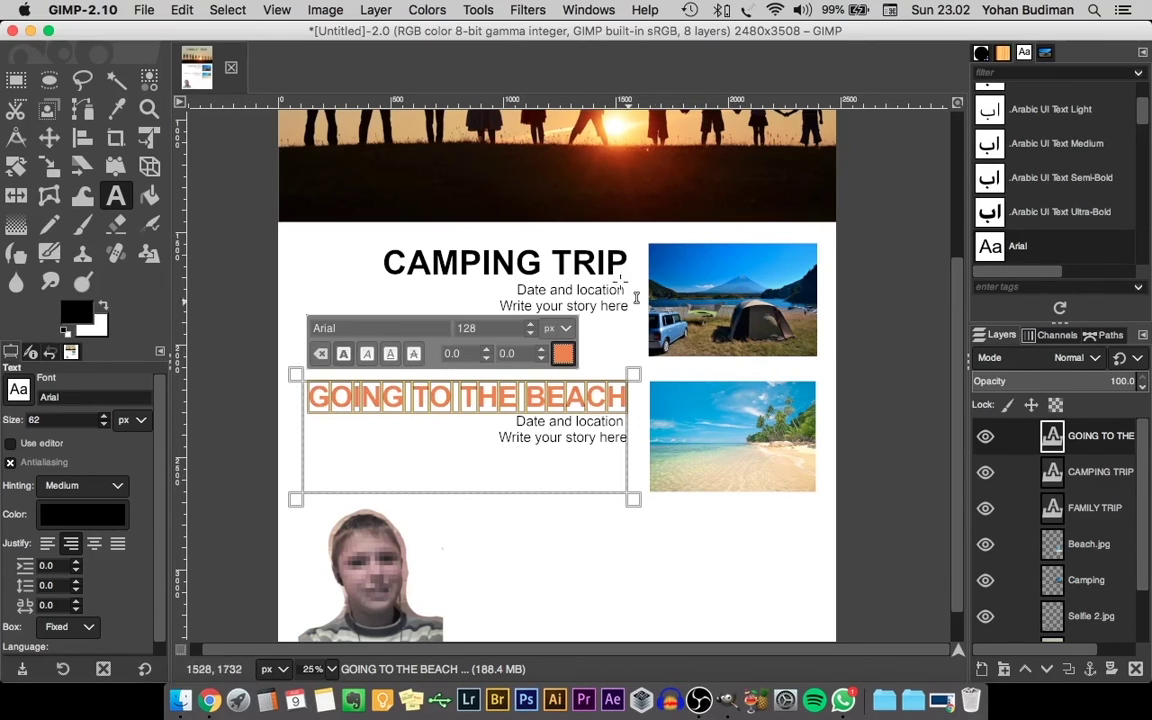
pyautogui.click(548, 421)
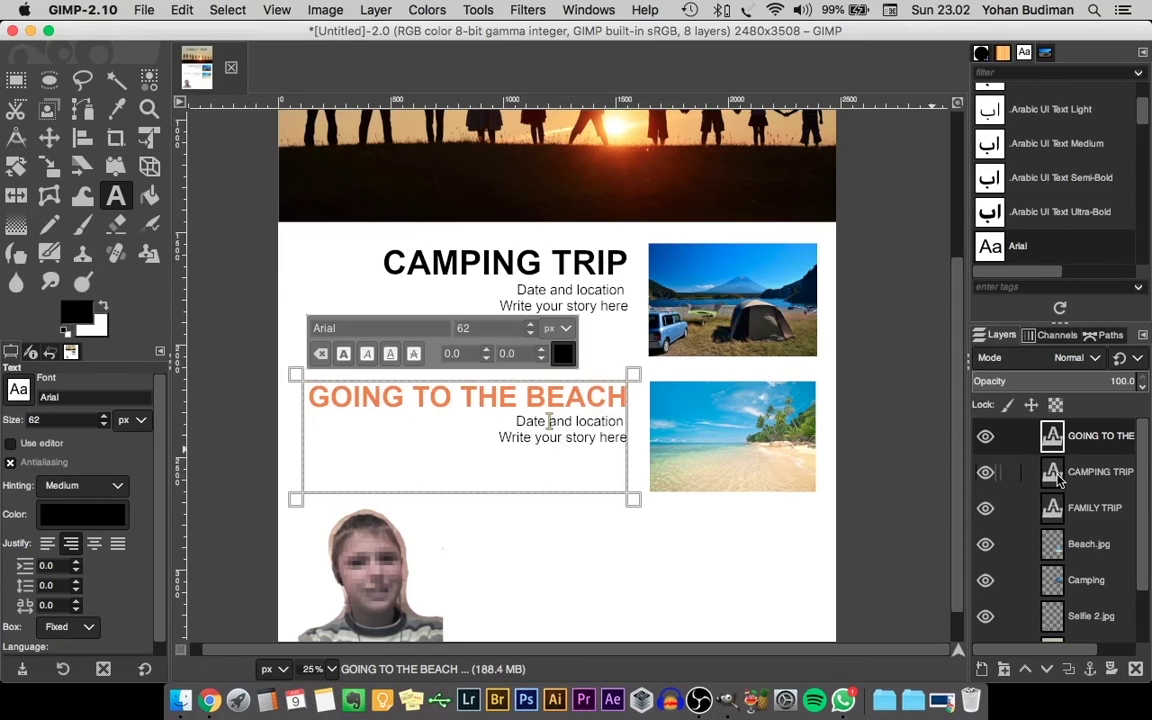
# Step: Give the CAMPING TRIP heading line the same recently used orange as the beach heading
pyautogui.press('pagedown')
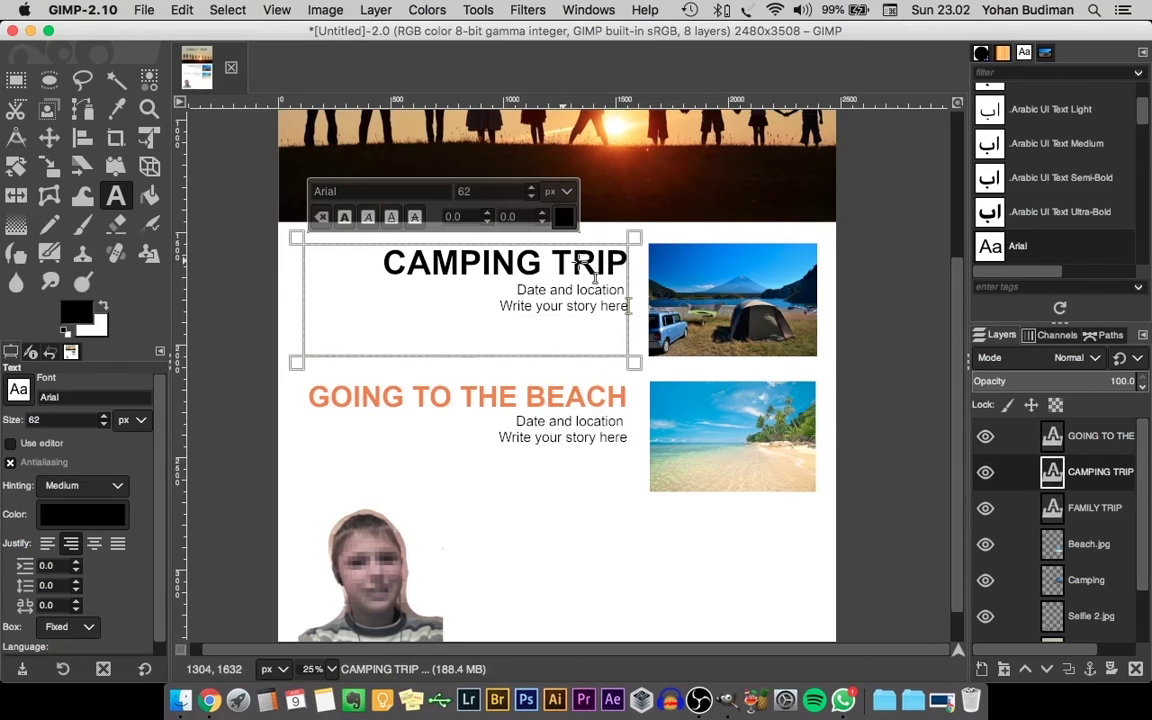
pyautogui.moveTo(627, 264); pyautogui.dragTo(372, 258)
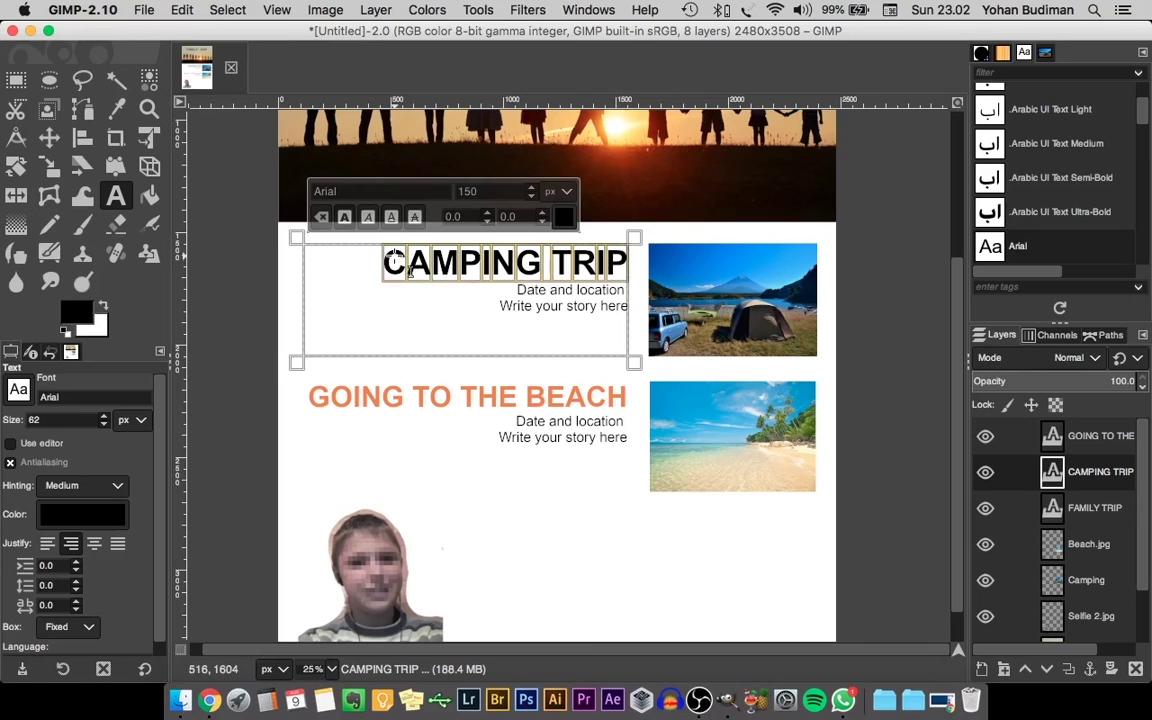
pyautogui.click(563, 218)
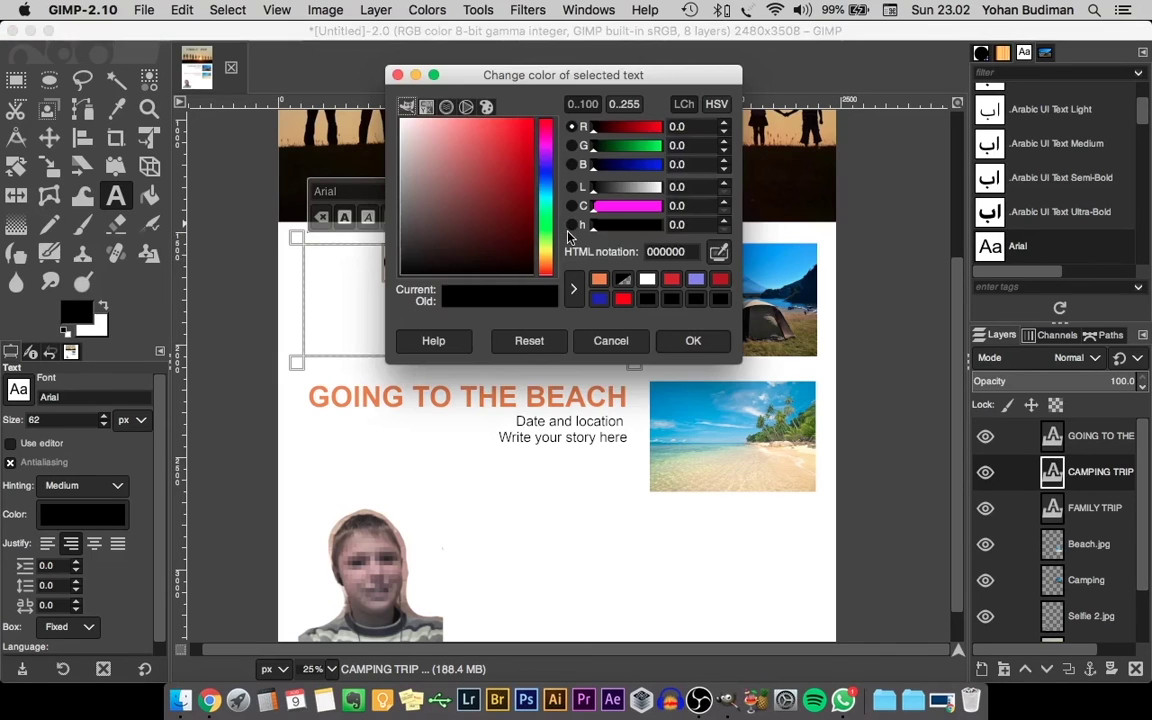
pyautogui.click(597, 280)
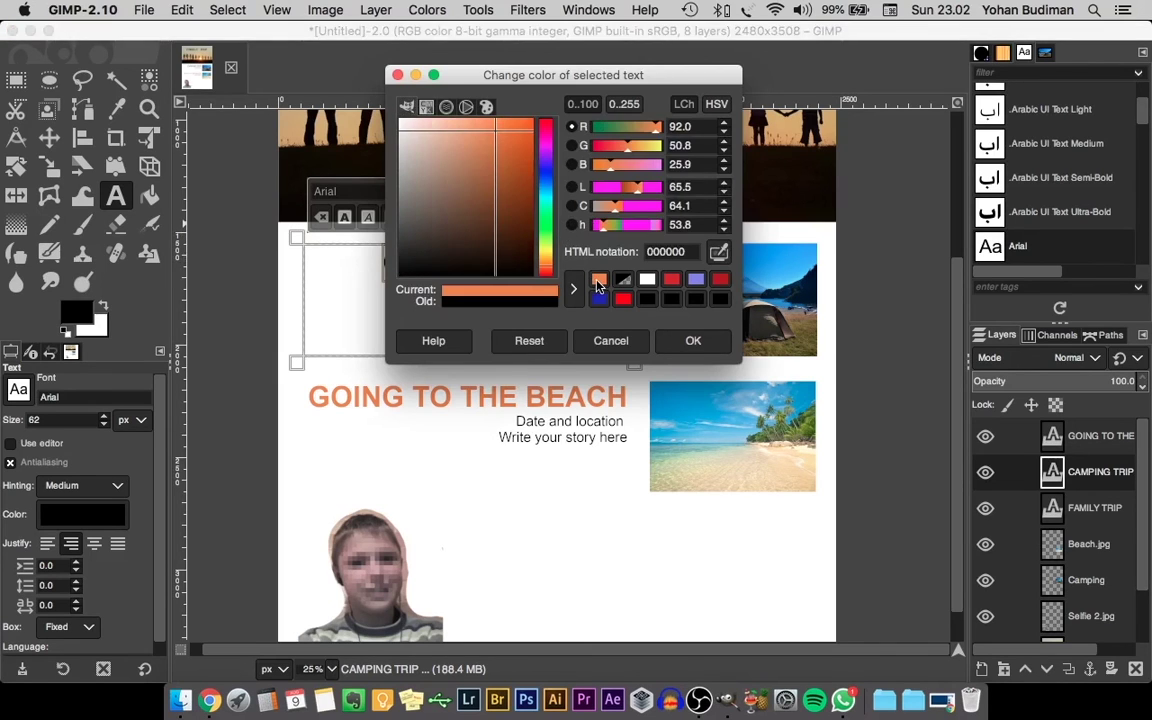
pyautogui.click(695, 340)
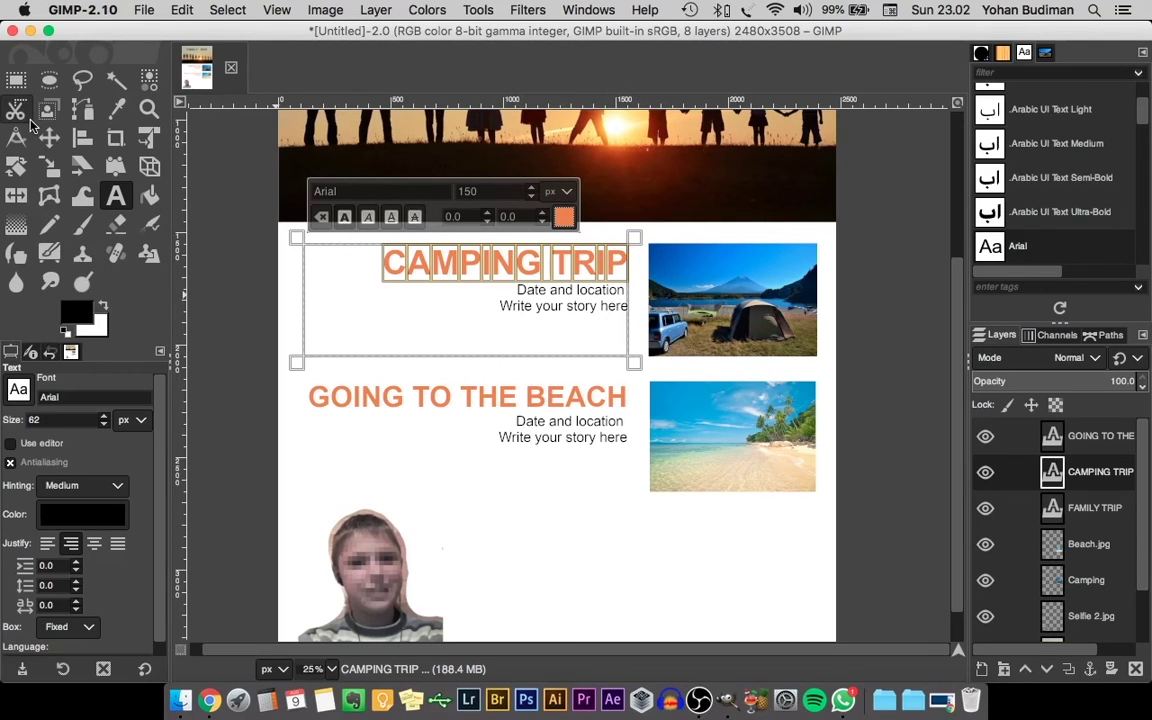
# Step: Duplicate the GOING TO THE BEACH text layer and move the copy beside the selfie, right-aligned with the photos above
pyautogui.click(1055, 437)
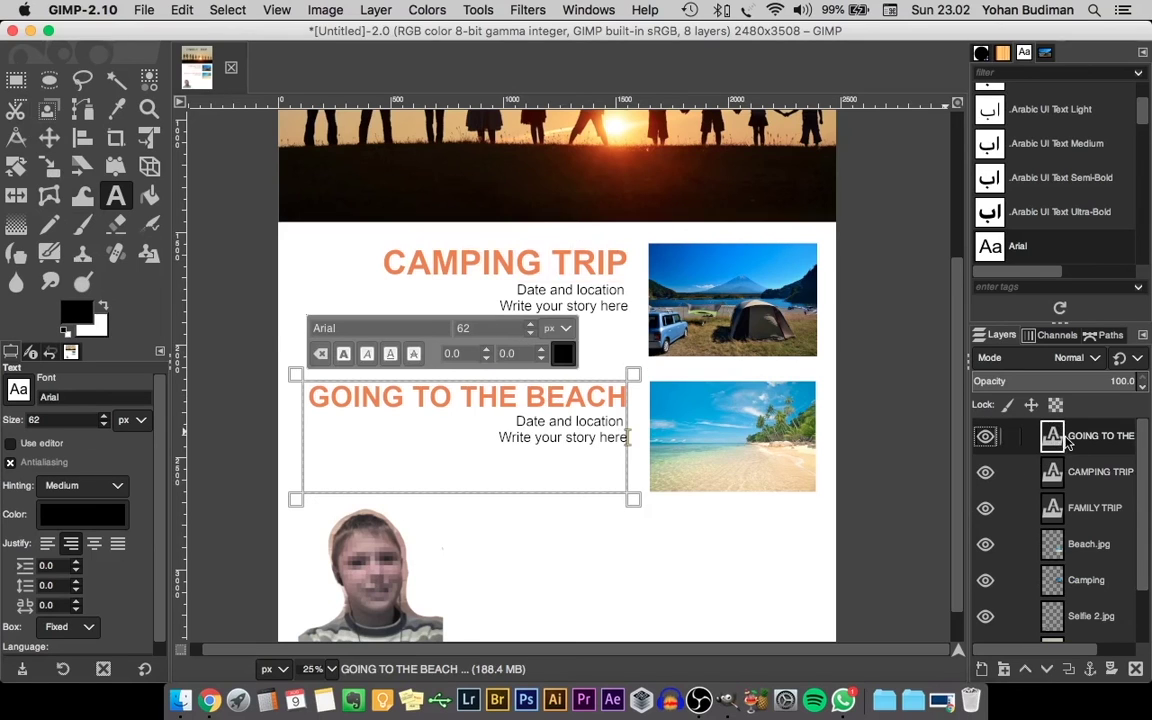
pyautogui.rightClick(1060, 440)
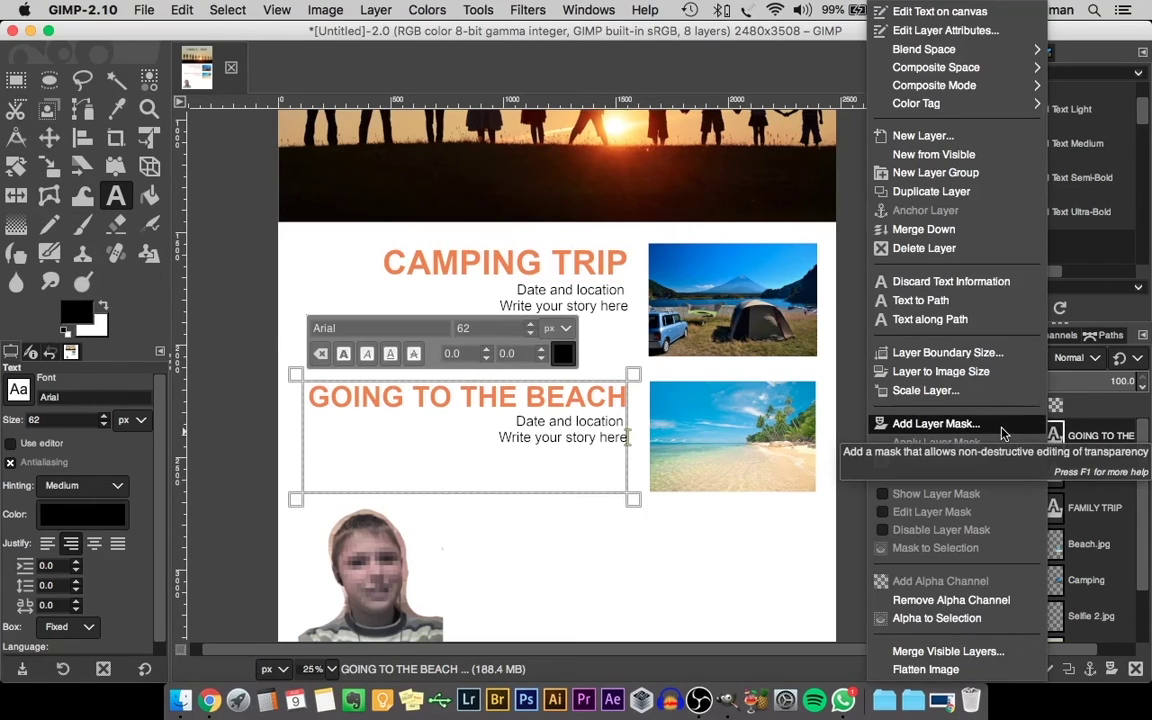
pyautogui.click(963, 193)
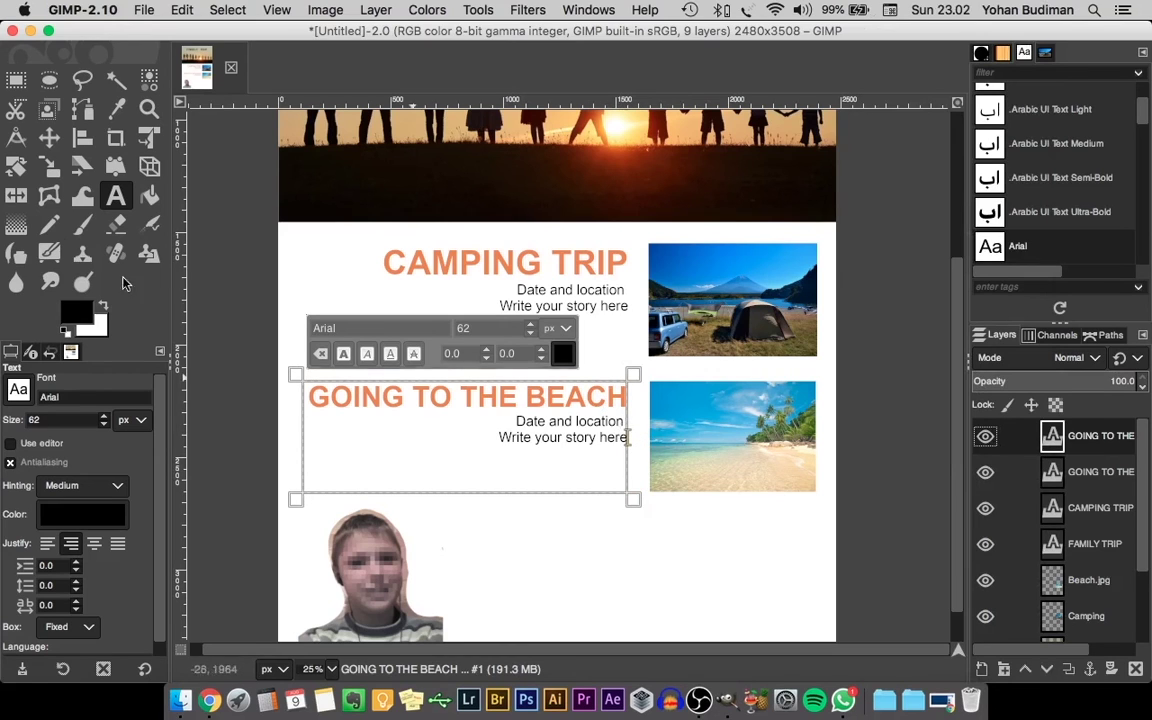
pyautogui.click(49, 137)
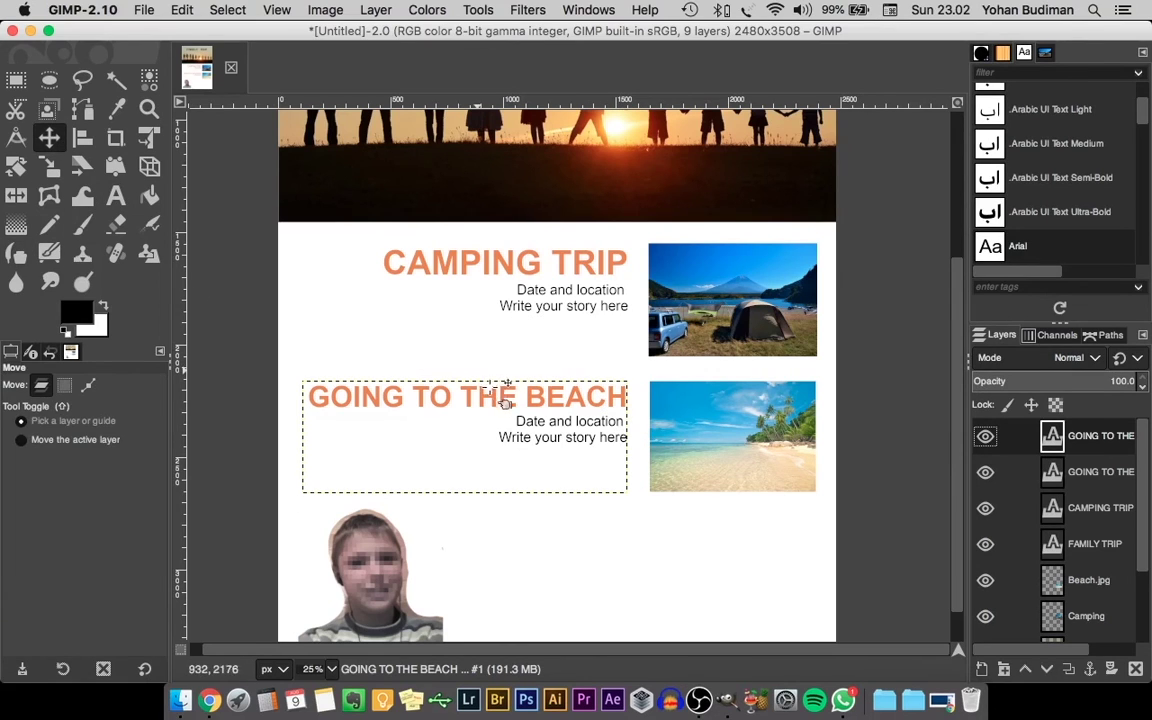
pyautogui.moveTo(493, 398); pyautogui.dragTo(681, 535)
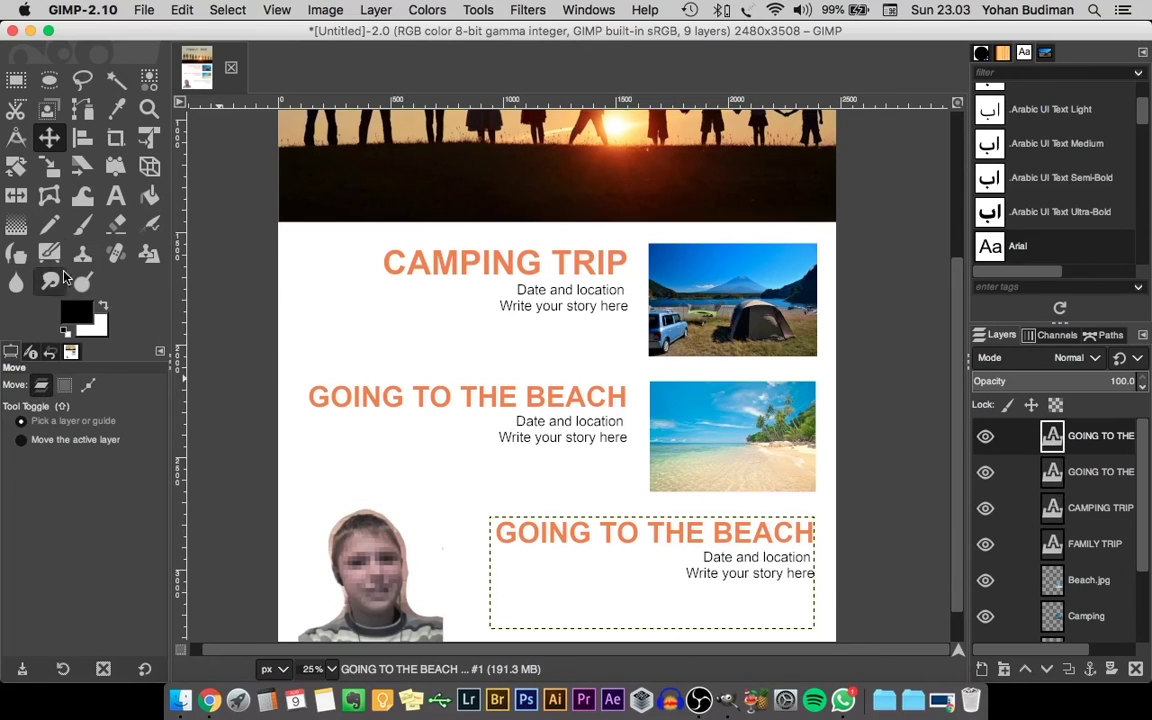
# Step: Replace the heading line of the copied text beside the selfie with "YOUR NAME"
pyautogui.click(114, 200)
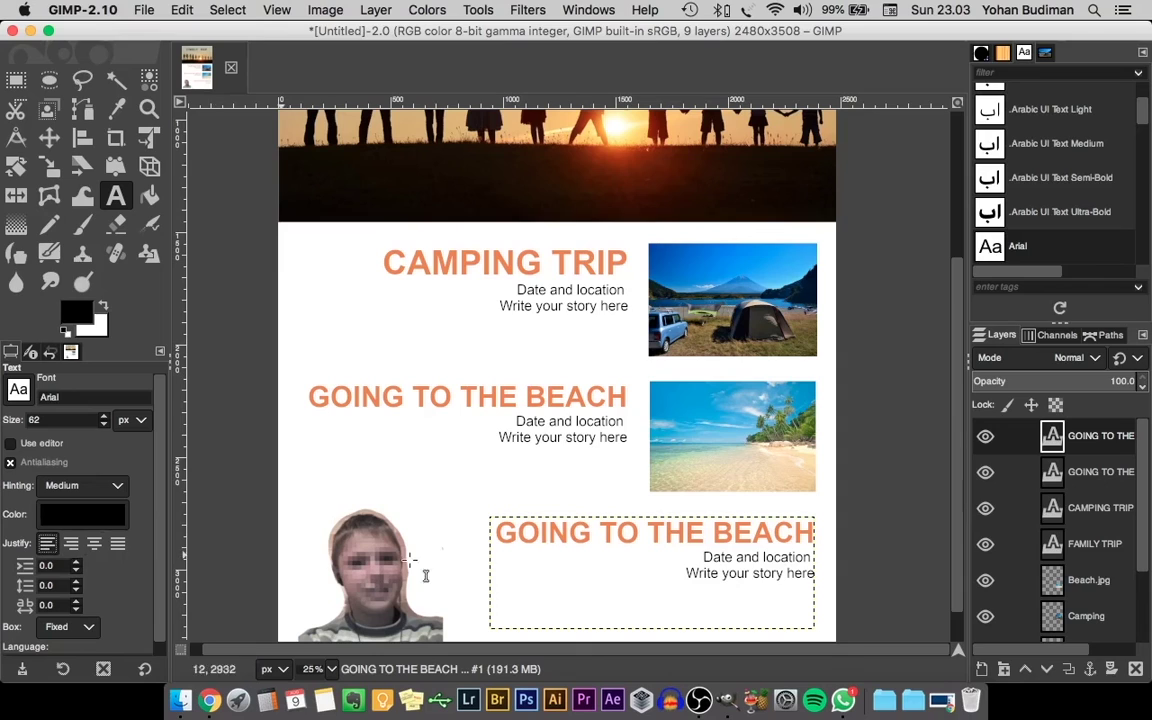
pyautogui.click(790, 576)
pyautogui.moveTo(801, 585); pyautogui.dragTo(521, 545)
pyautogui.click(568, 538)
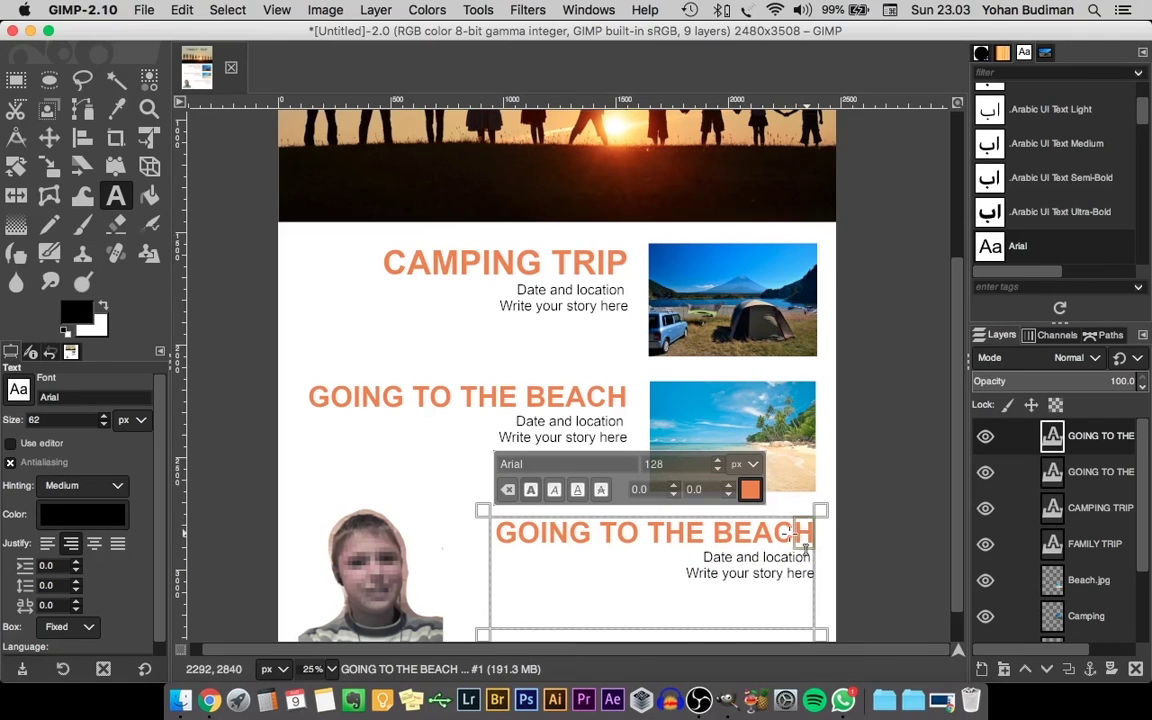
pyautogui.moveTo(805, 545); pyautogui.dragTo(527, 537)
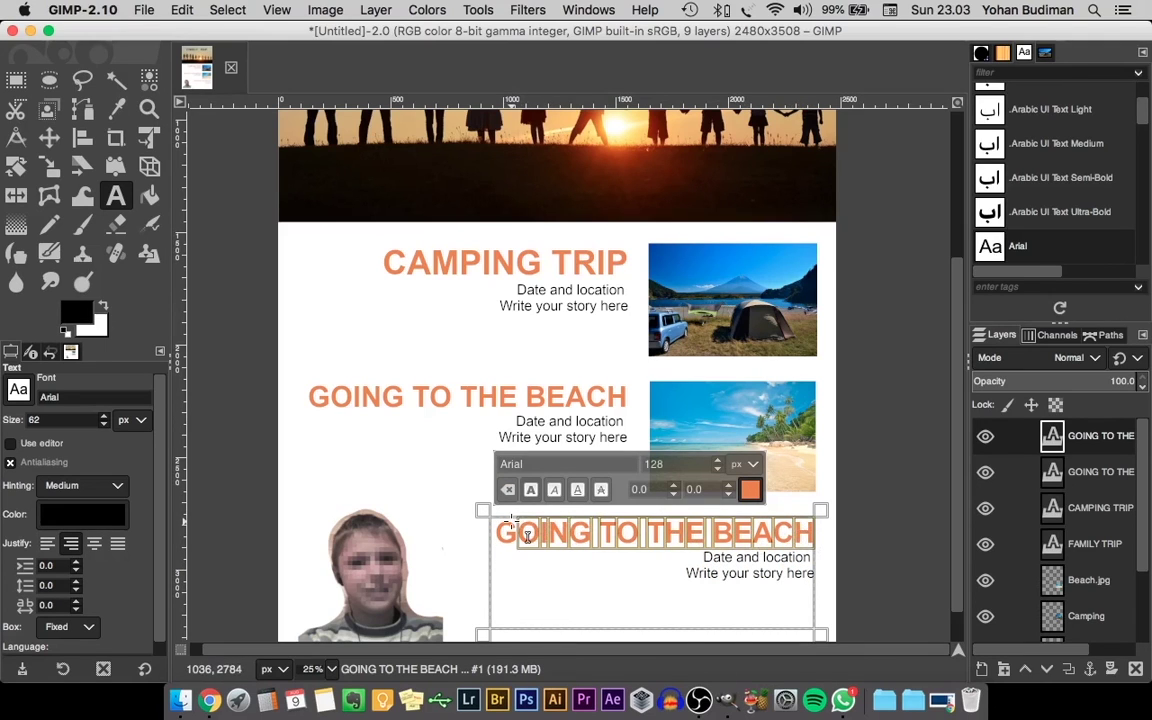
pyautogui.write('you')
pyautogui.press('BackSpace')
pyautogui.press('BackSpace')
pyautogui.press('BackSpace')
pyautogui.write('YOUR NA')
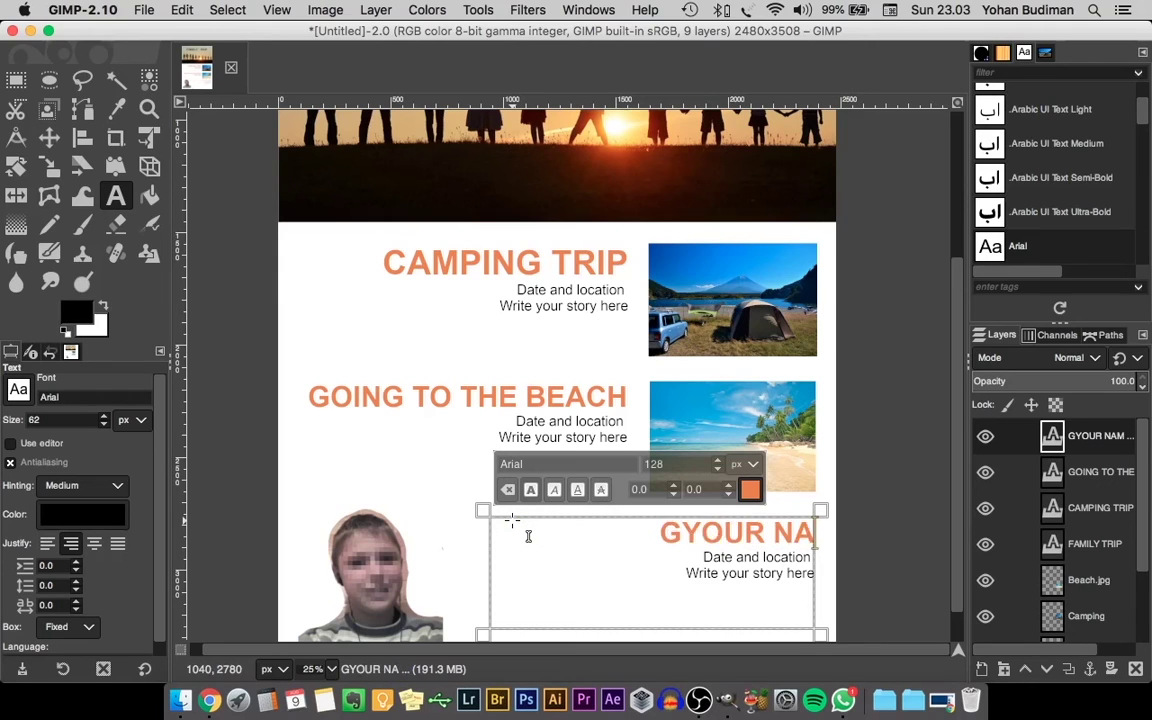
pyautogui.write('ME')
pyautogui.press('Home')
pyautogui.press('Delete')
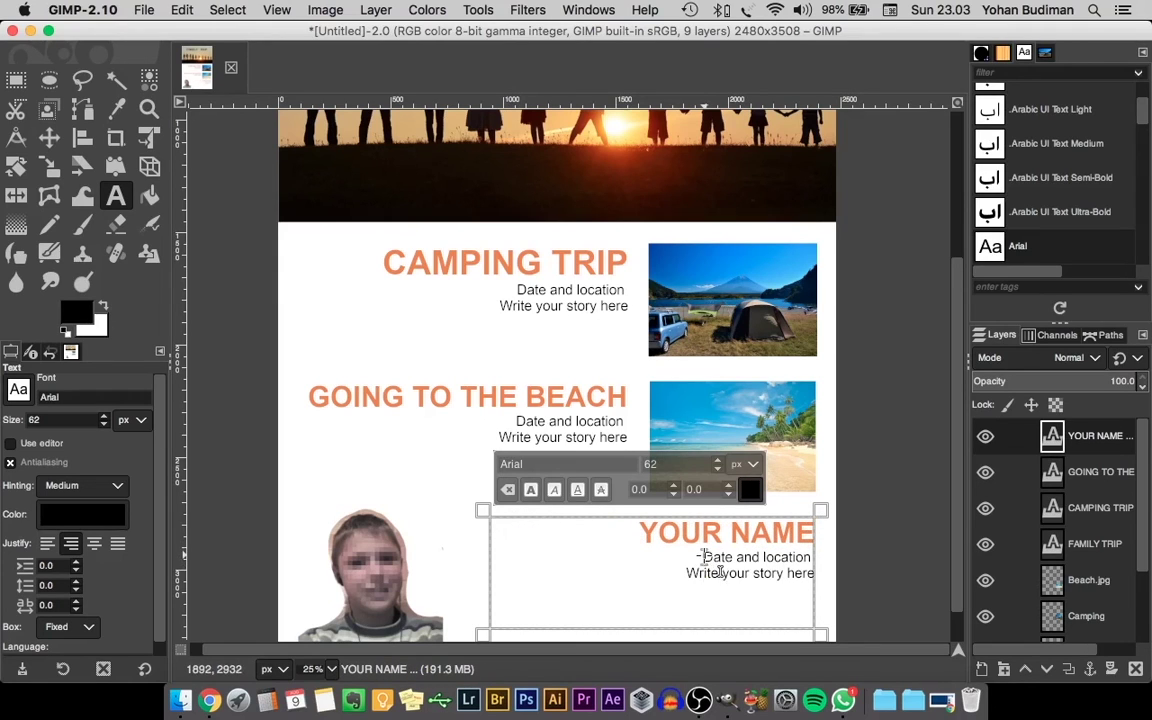
# Step: Left-justify all three lines of the YOUR NAME text block beside the selfie
pyautogui.moveTo(703, 557); pyautogui.dragTo(831, 597)
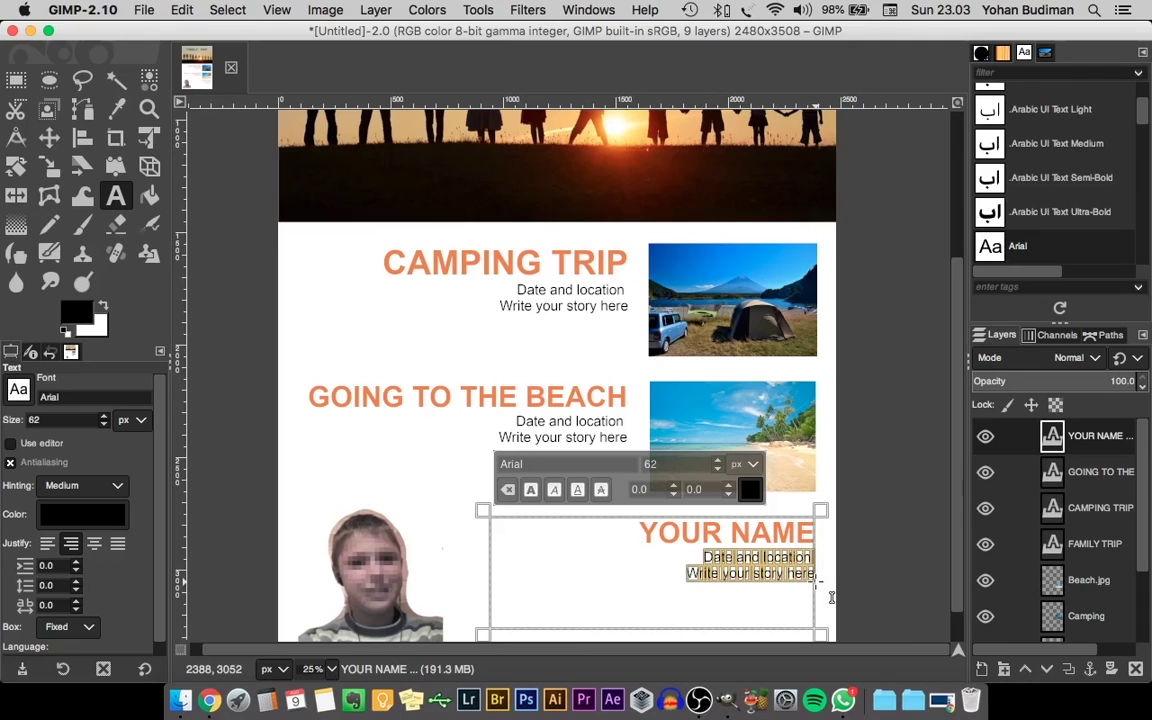
pyautogui.moveTo(622, 532); pyautogui.dragTo(751, 597)
pyautogui.click(47, 545)
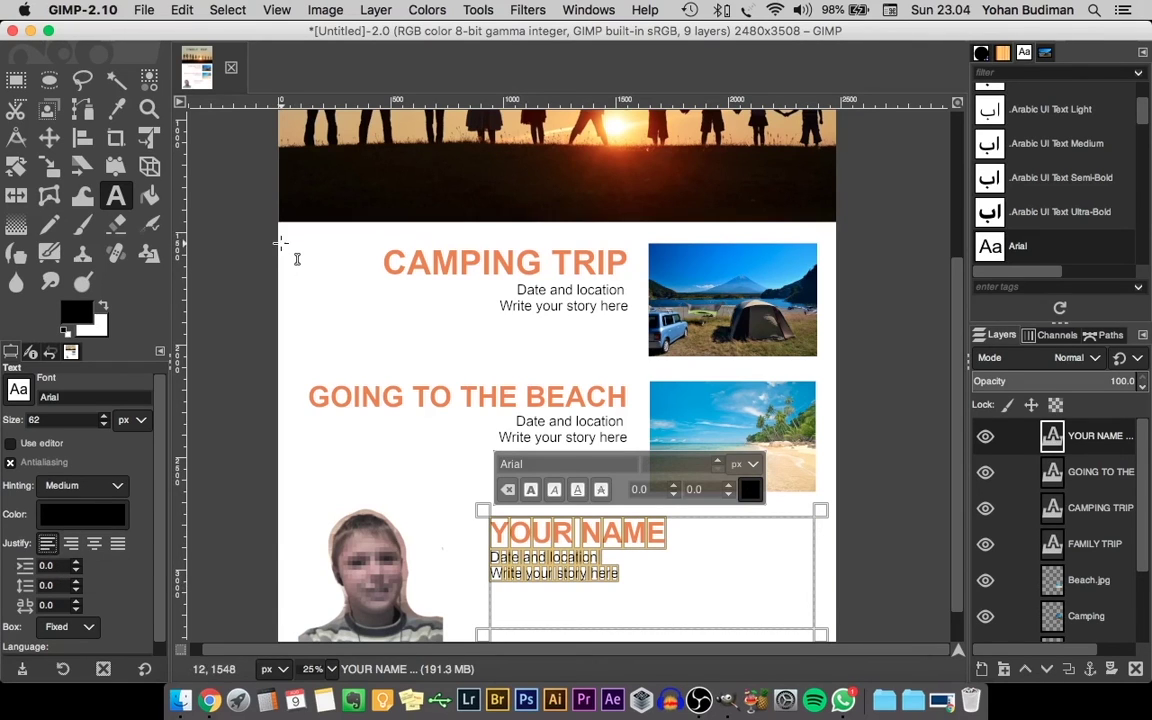
pyautogui.click(48, 138)
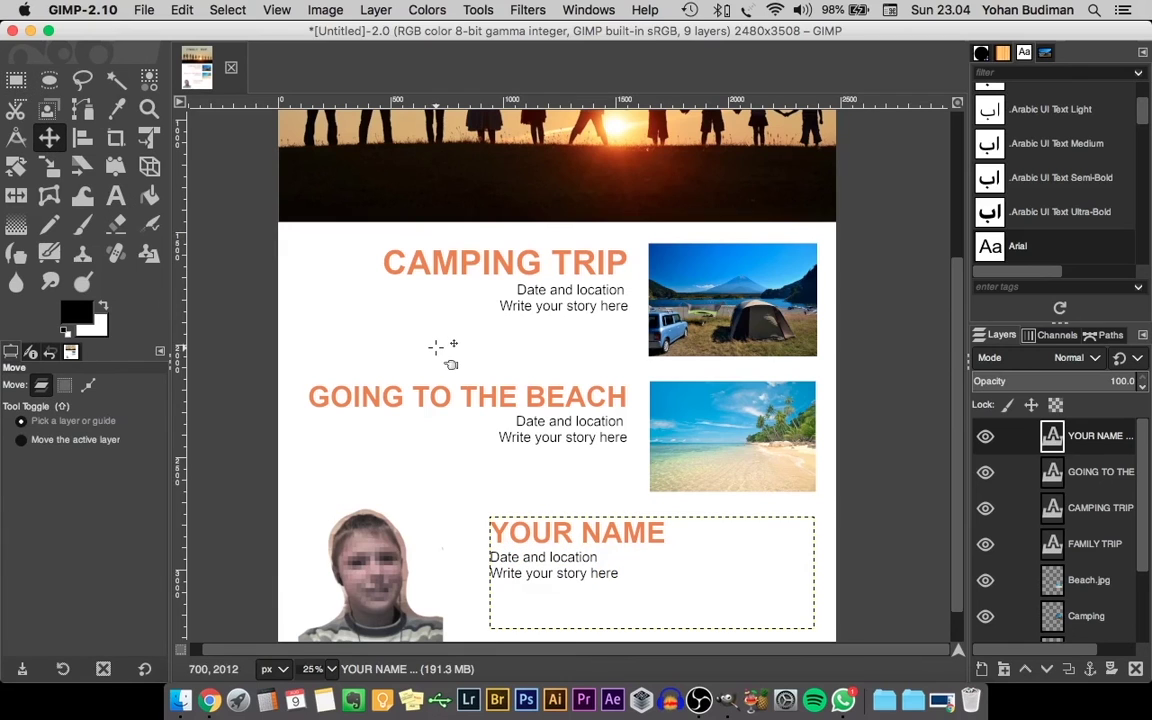
# Step: Fit the whole poster in the window and check the beach, camping and FAMILY TRIP text layers
pyautogui.press('-')
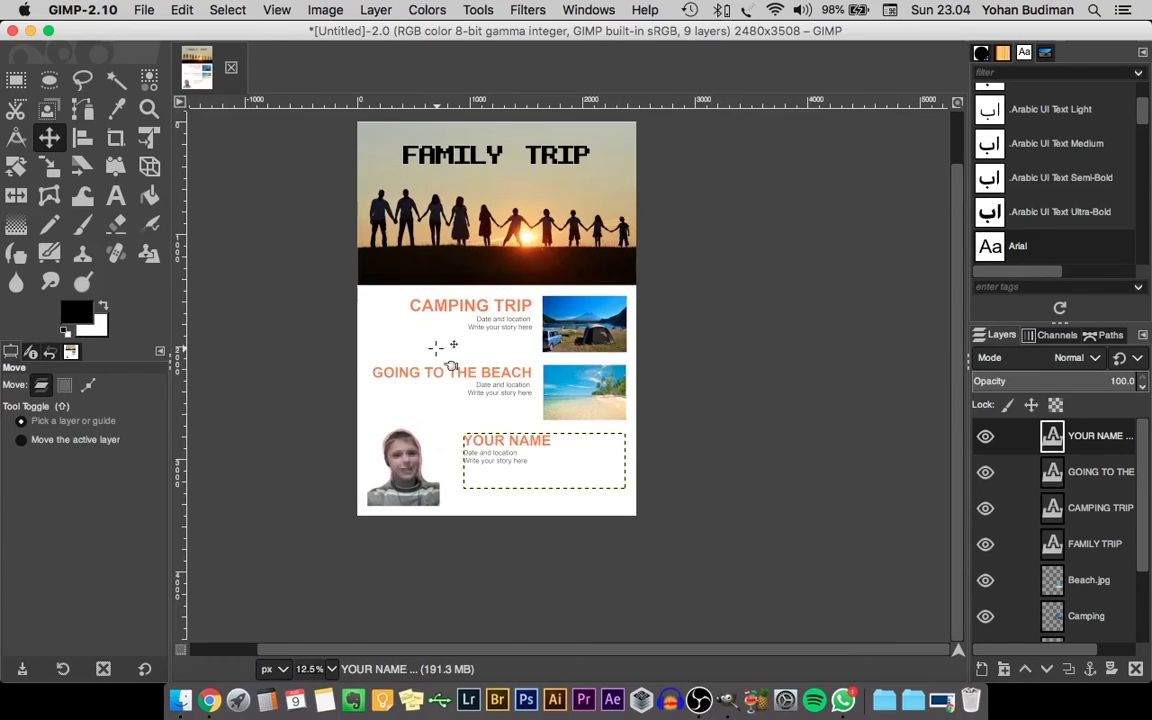
pyautogui.scroll(3, 450, 300)
pyautogui.click(277, 10)
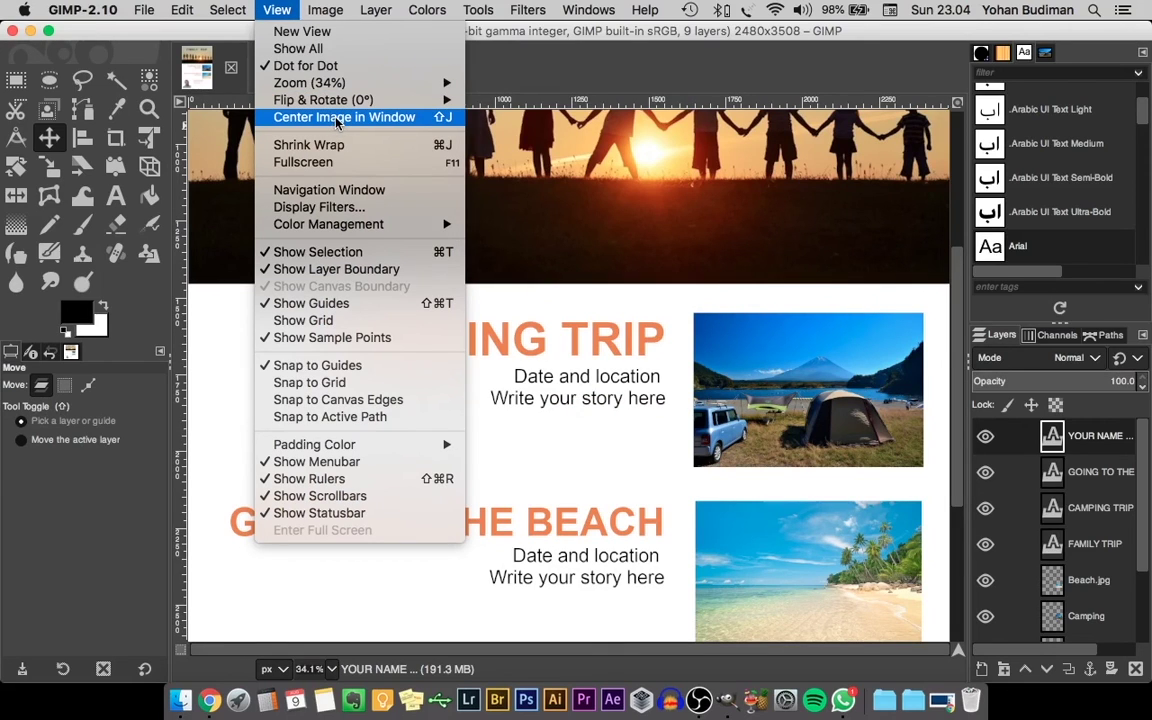
pyautogui.moveTo(320, 83)
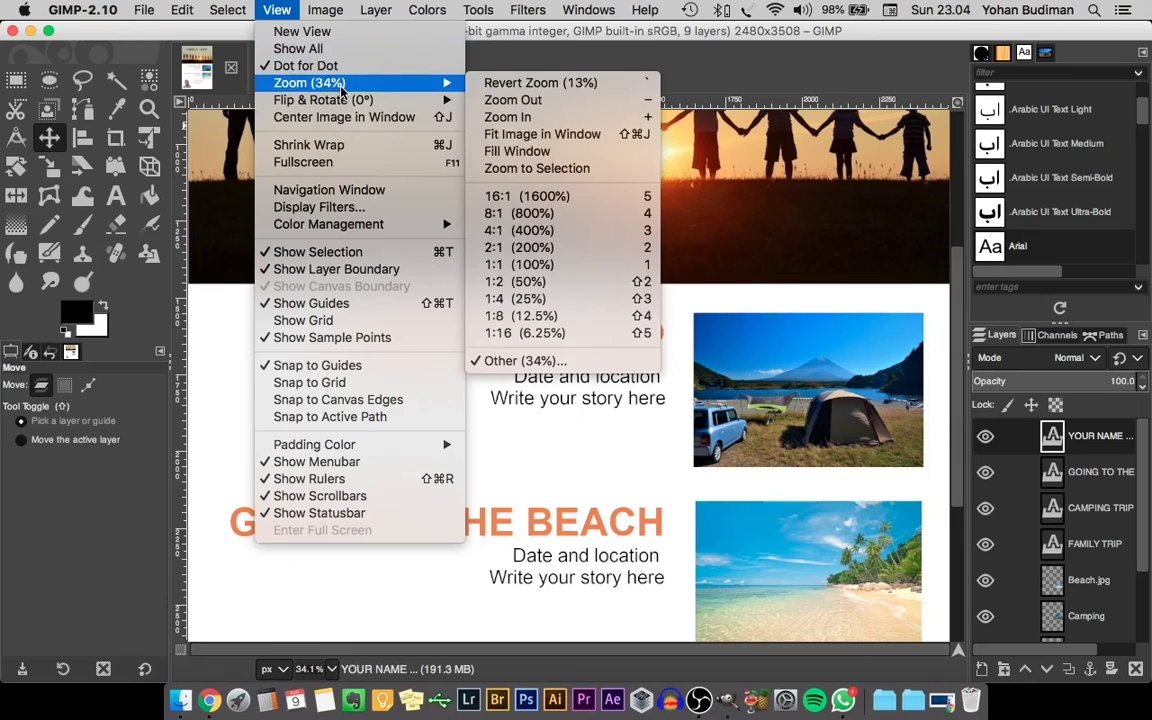
pyautogui.click(530, 134)
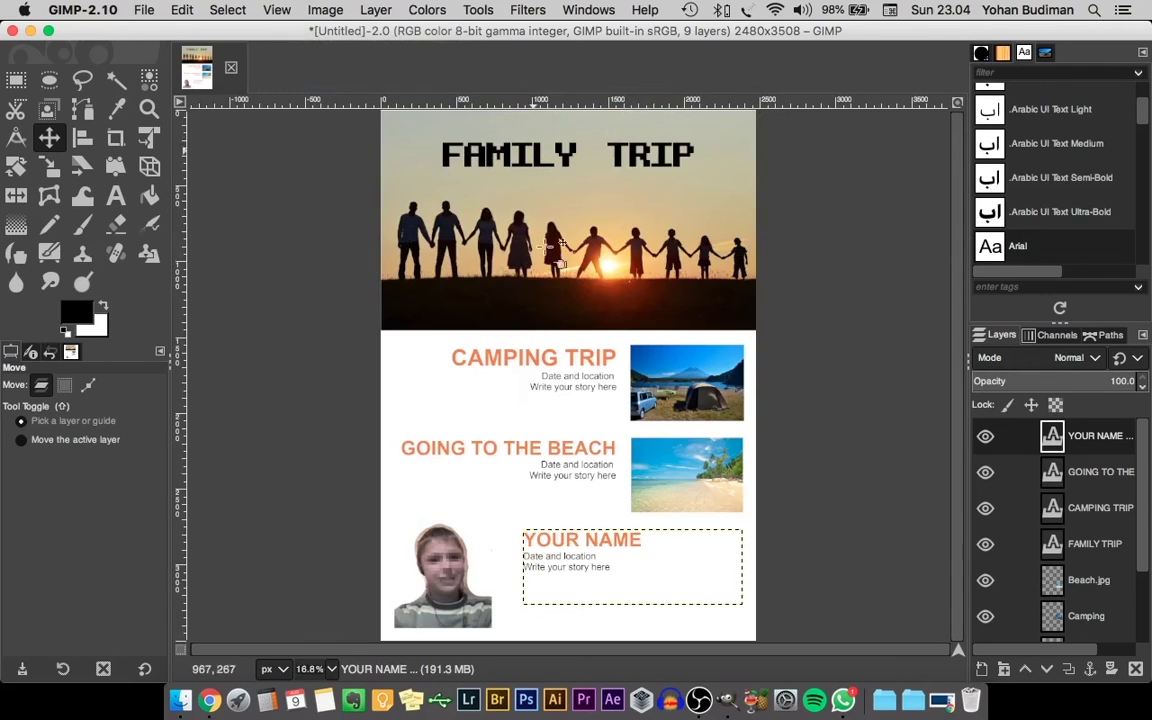
pyautogui.click(1100, 474)
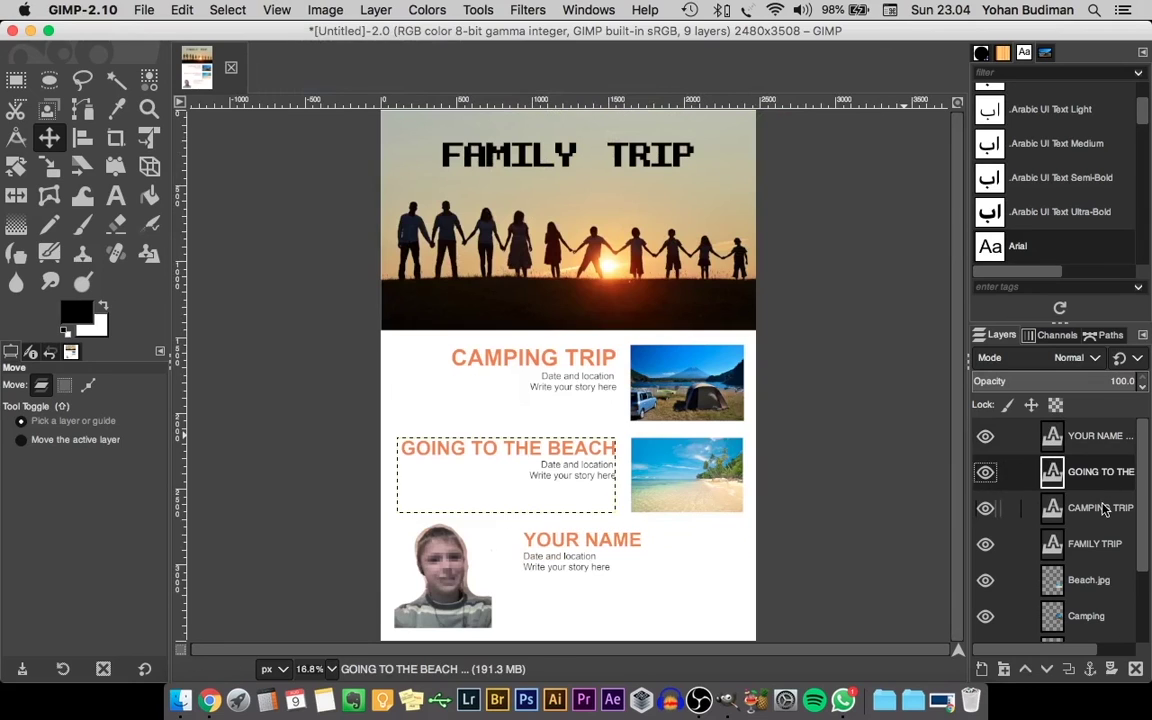
pyautogui.click(1104, 508)
pyautogui.click(1040, 541)
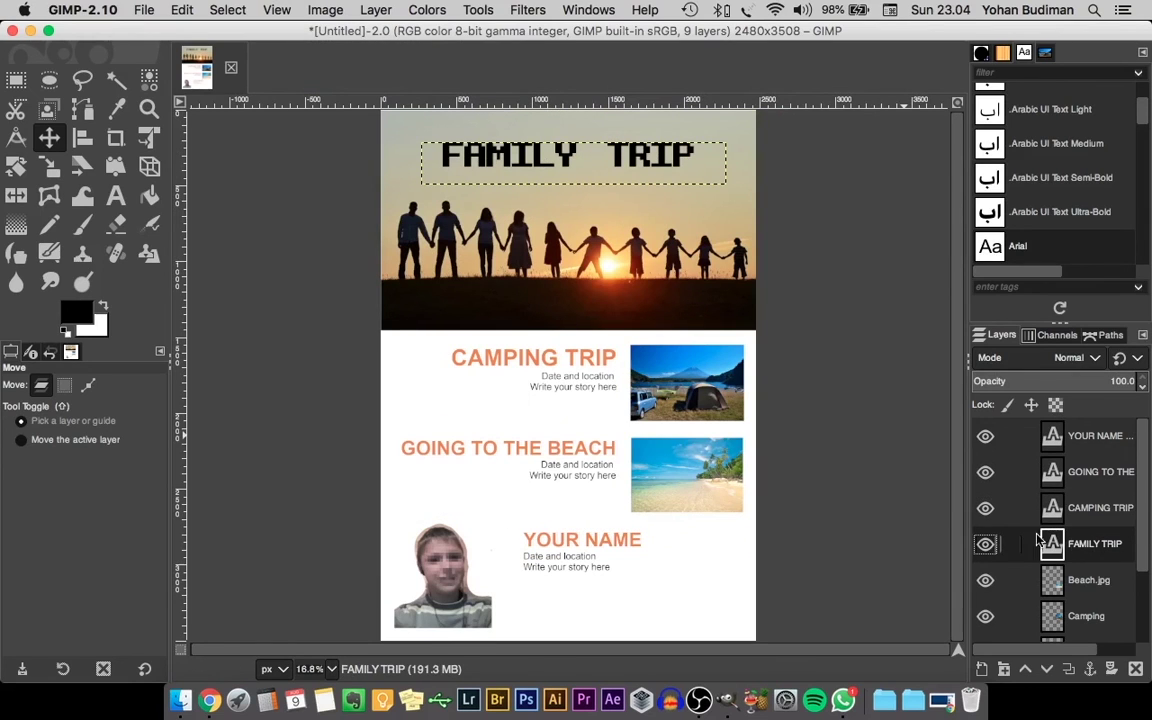
# Step: Save the poster to the Desktop as an XCF project named "GImp 2"
pyautogui.click(141, 12)
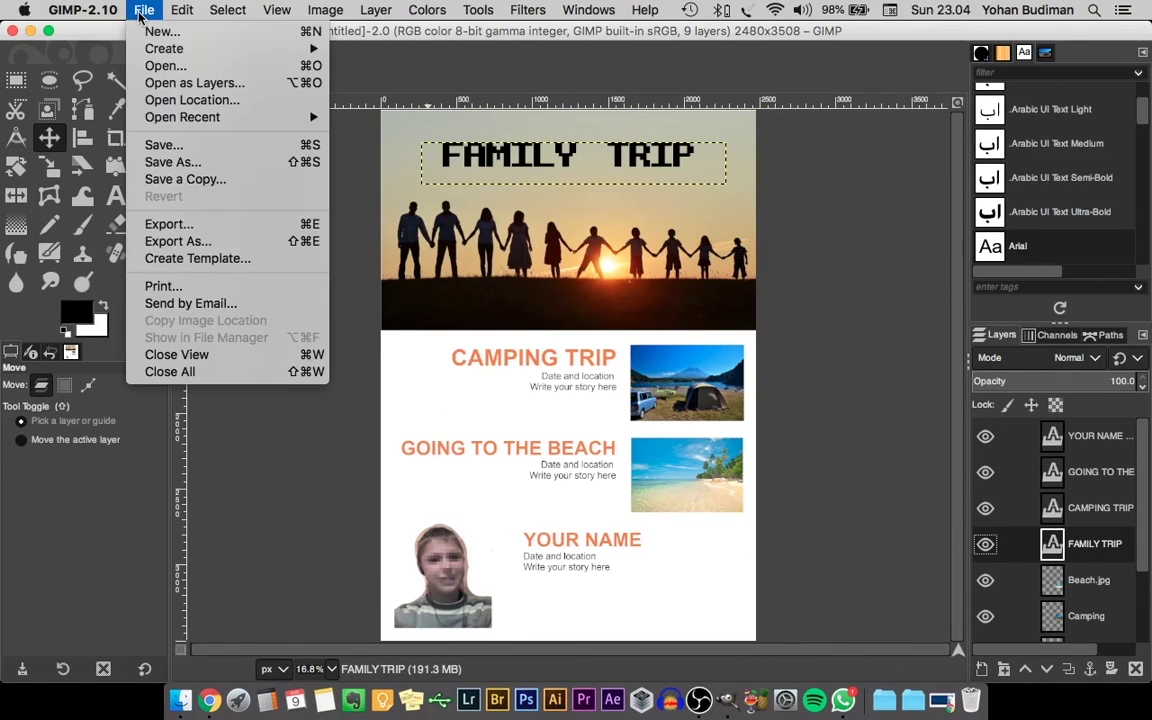
pyautogui.click(160, 163)
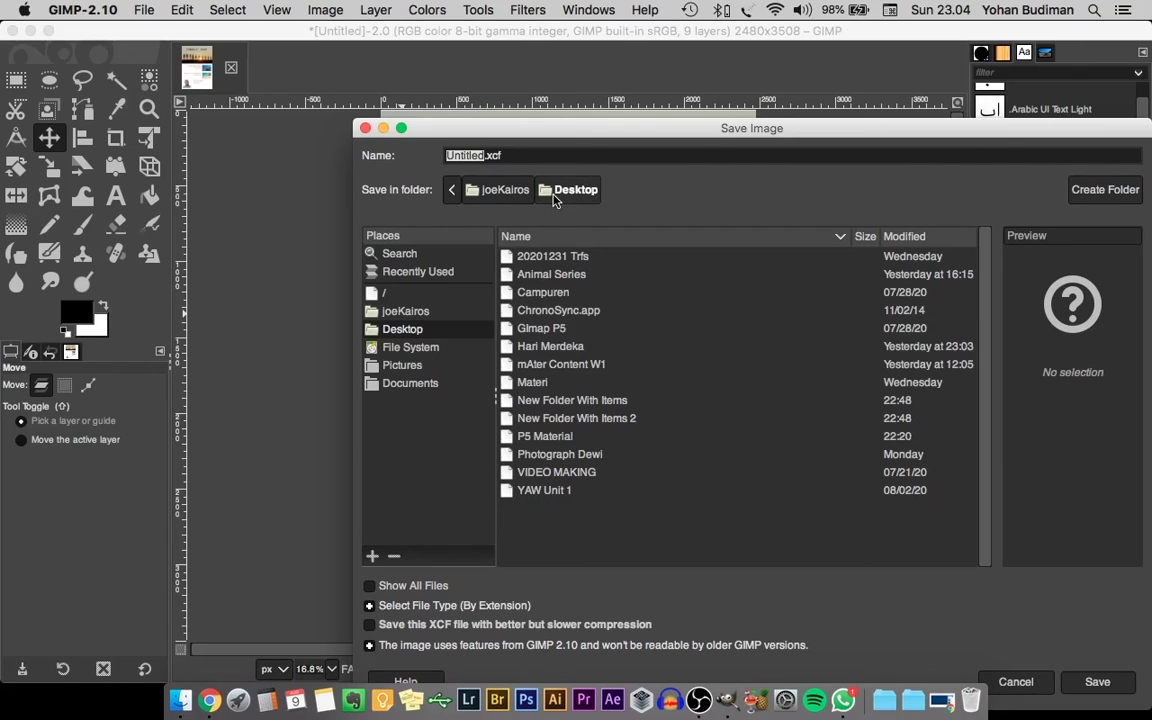
pyautogui.write('Glmp 2')
pyautogui.click(1100, 682)
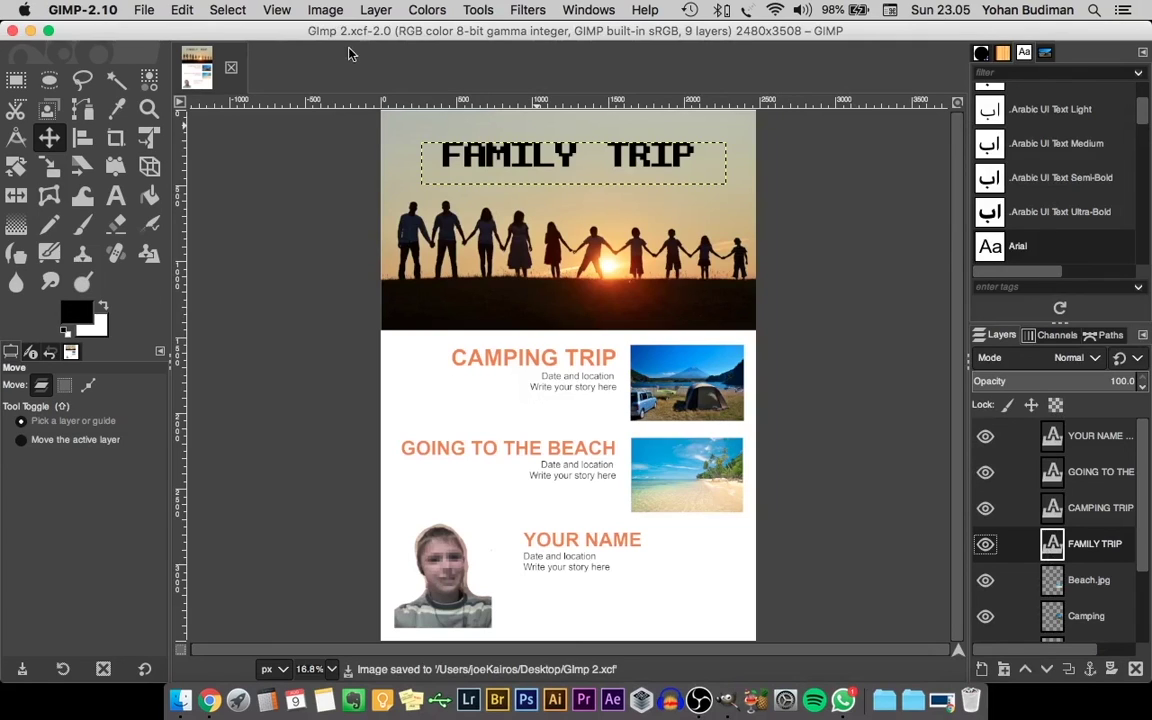
# Step: Export the poster to the Desktop as "GImp 2.png" with the default PNG options at compression level 9
pyautogui.click(144, 11)
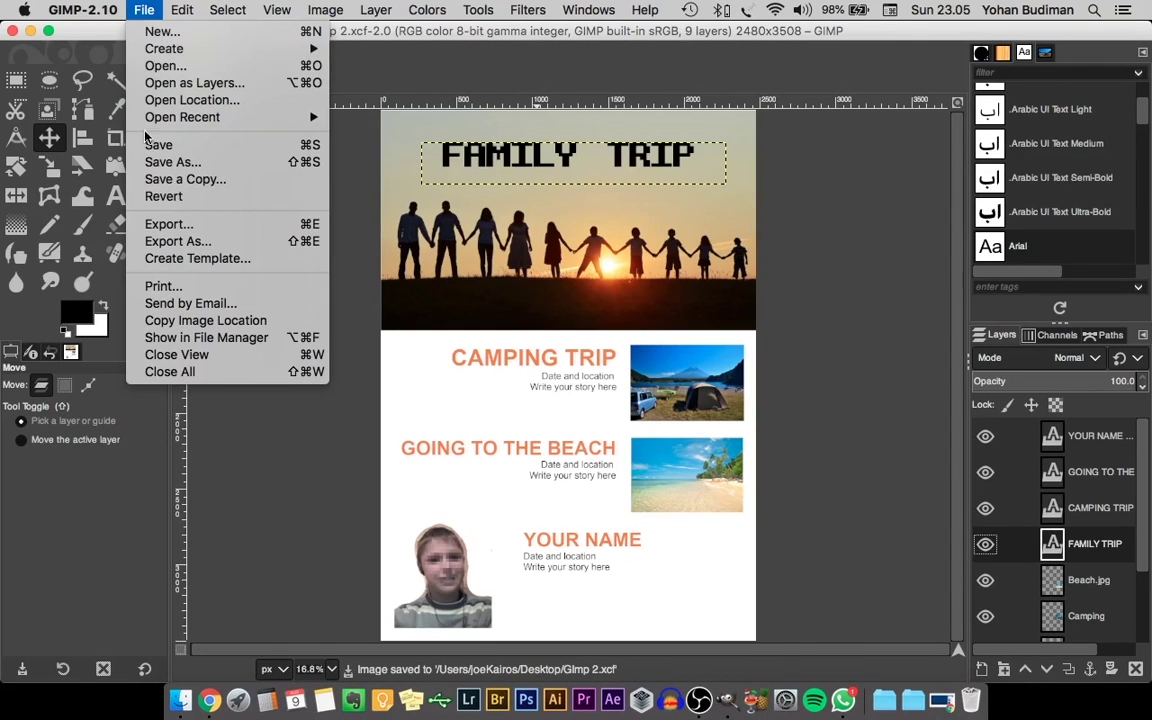
pyautogui.click(181, 247)
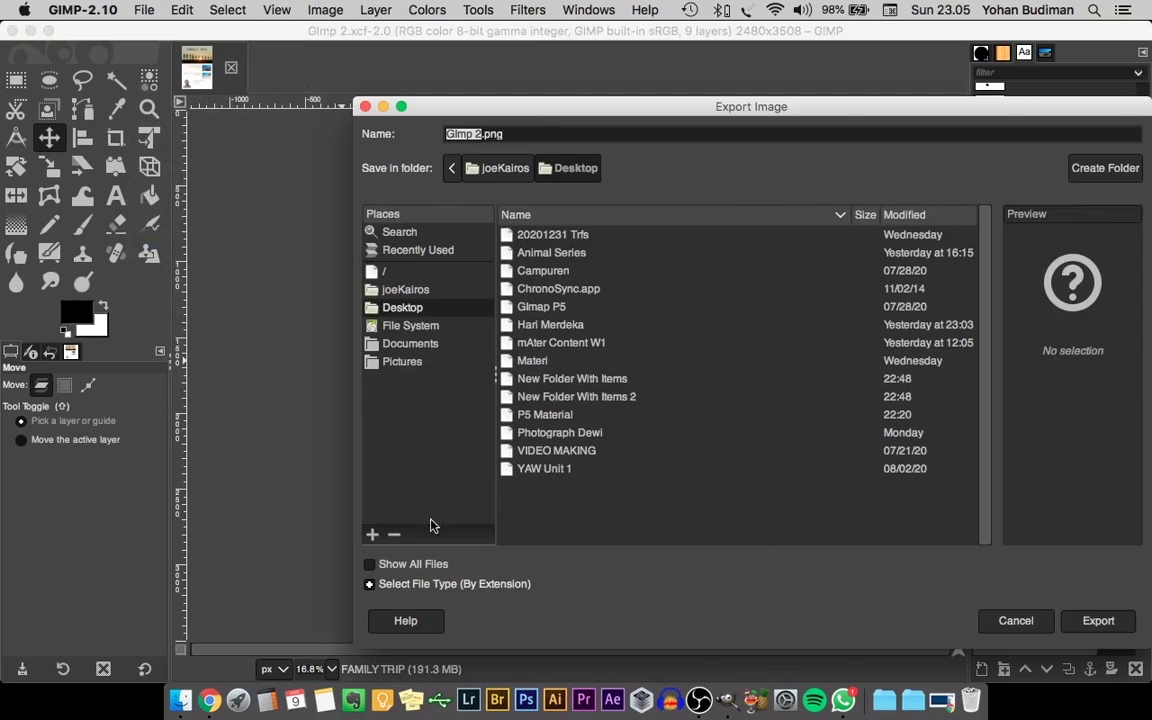
pyautogui.click(506, 135)
pyautogui.click(1115, 628)
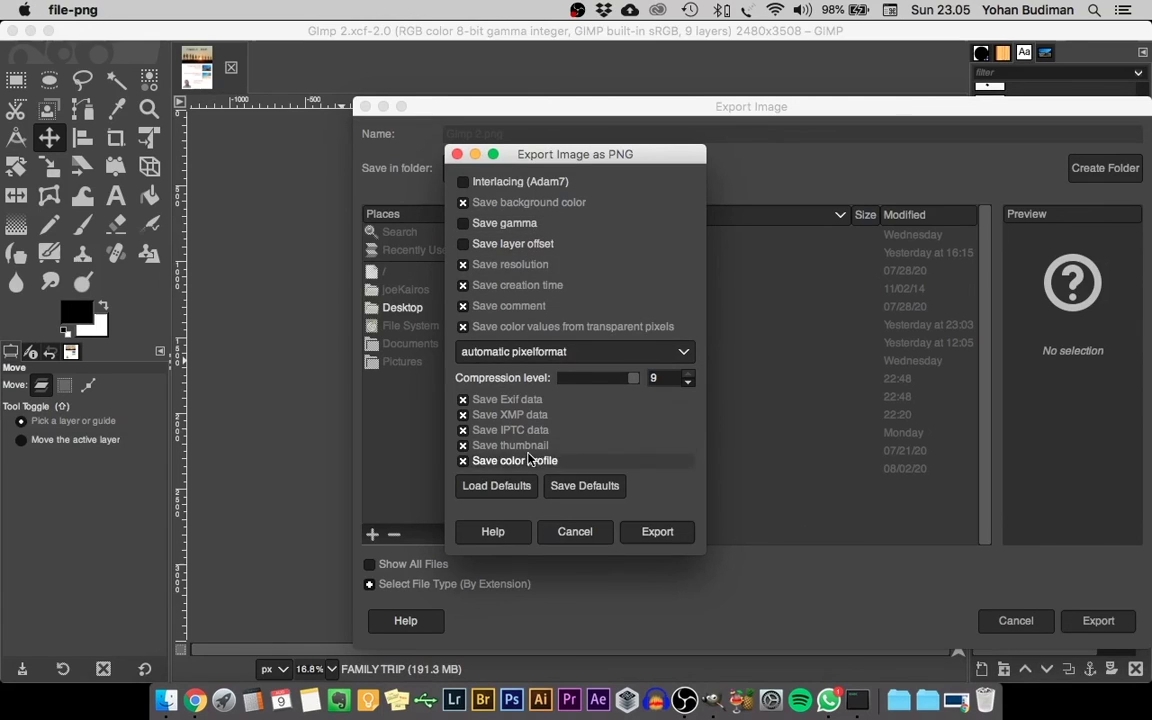
pyautogui.click(659, 533)
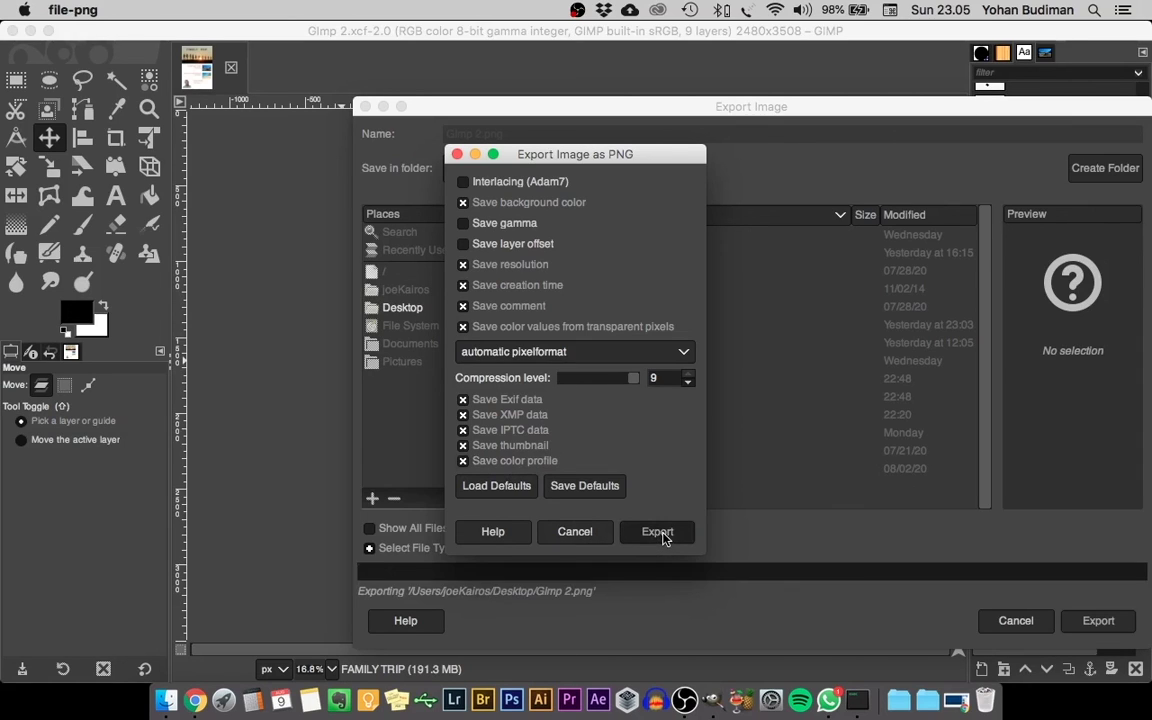